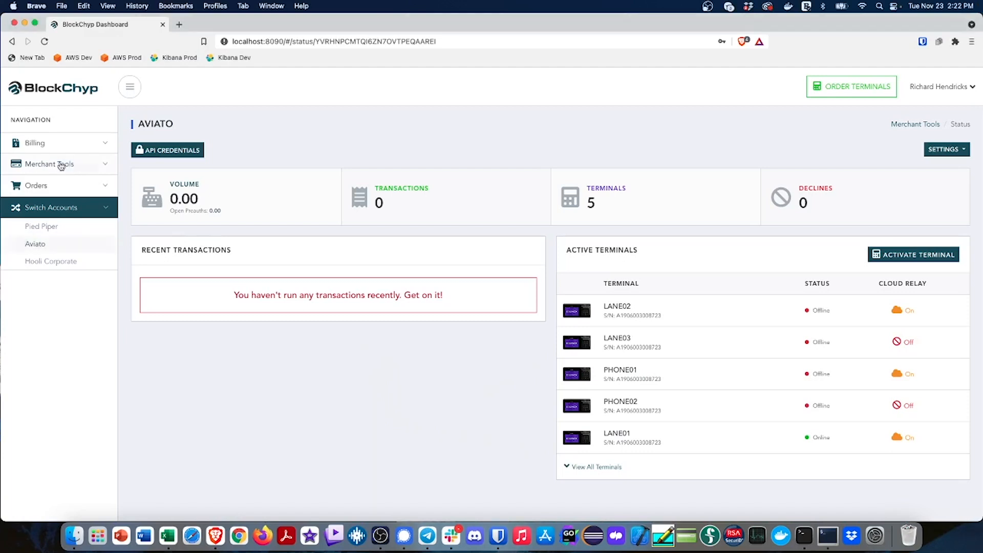
View the merchant's Media Library, and open the Terminal Branding page under Merchant Tools
click(61, 164)
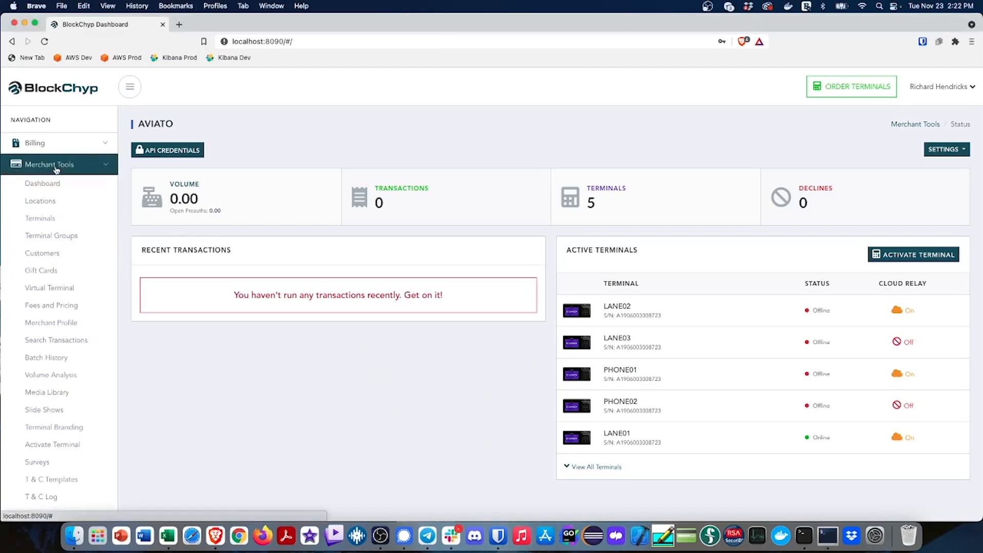
click(63, 396)
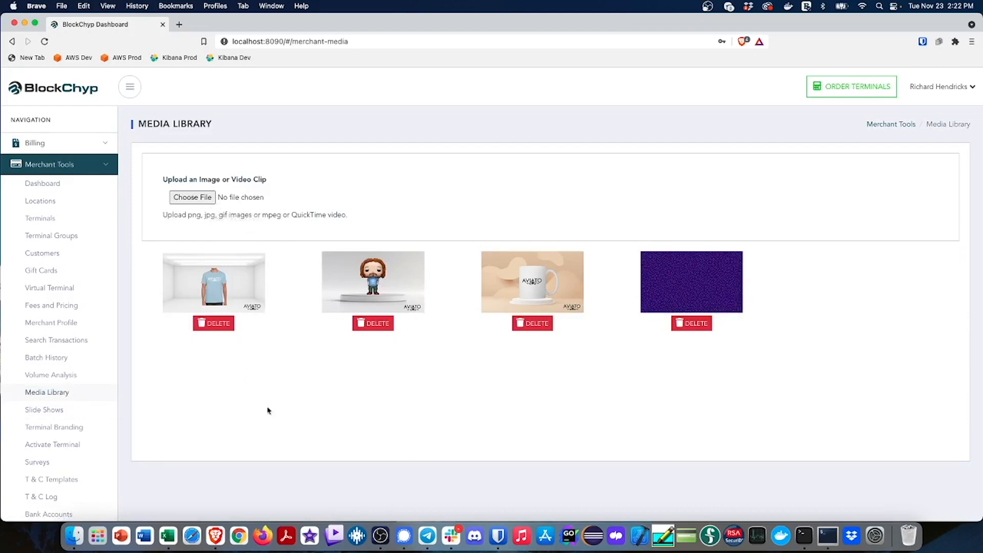
click(66, 427)
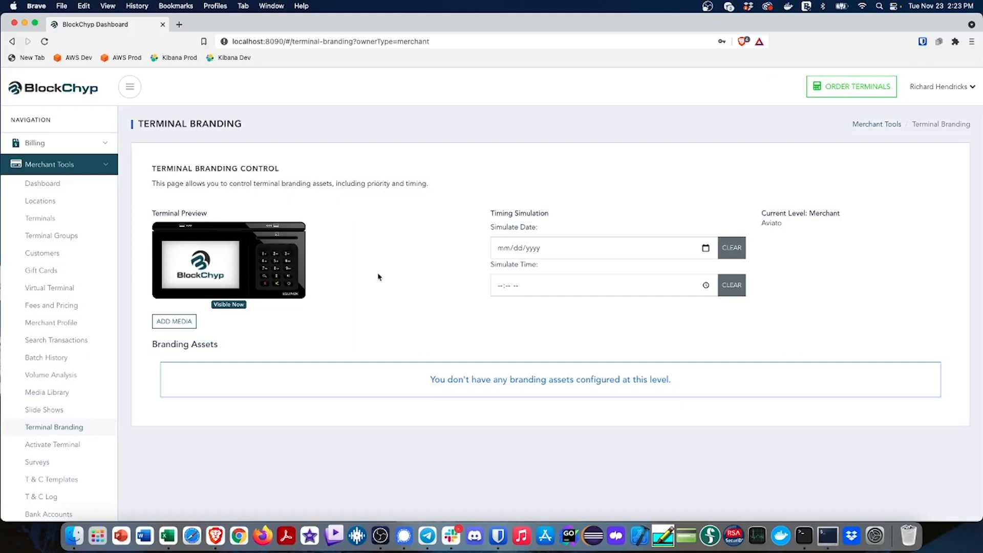
Start adding a branding asset and look through the images and video clips available in the media library
click(184, 323)
scroll(408, 294, down, 3)
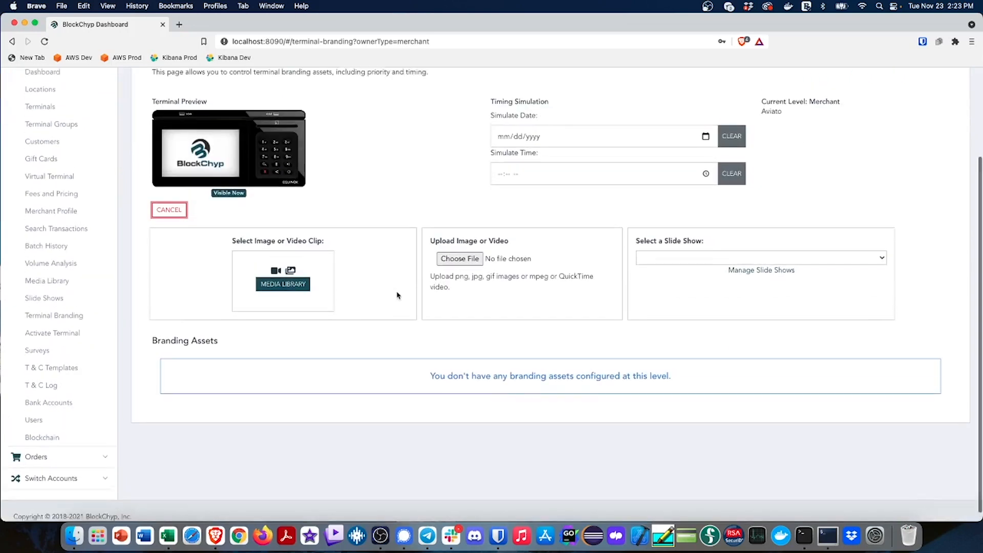
click(296, 290)
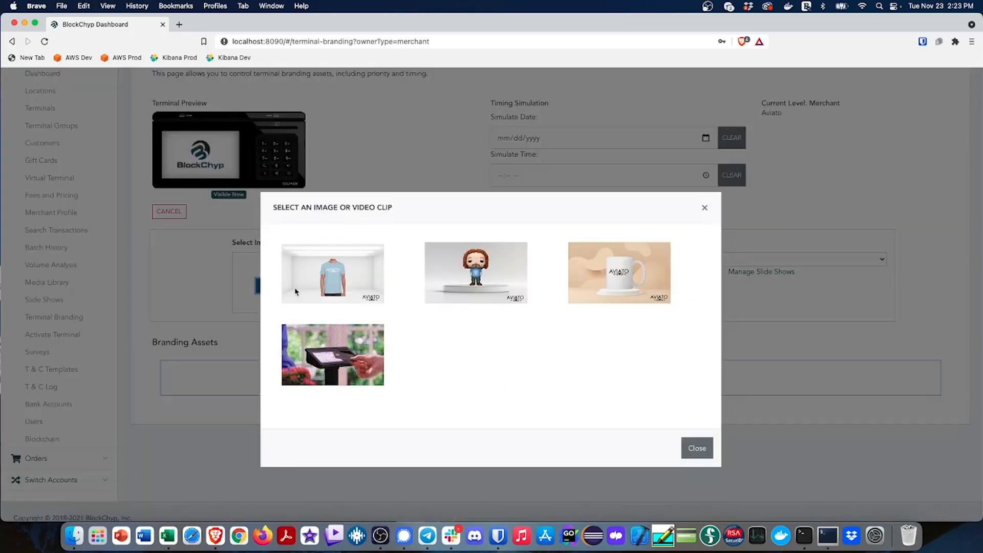
click(699, 448)
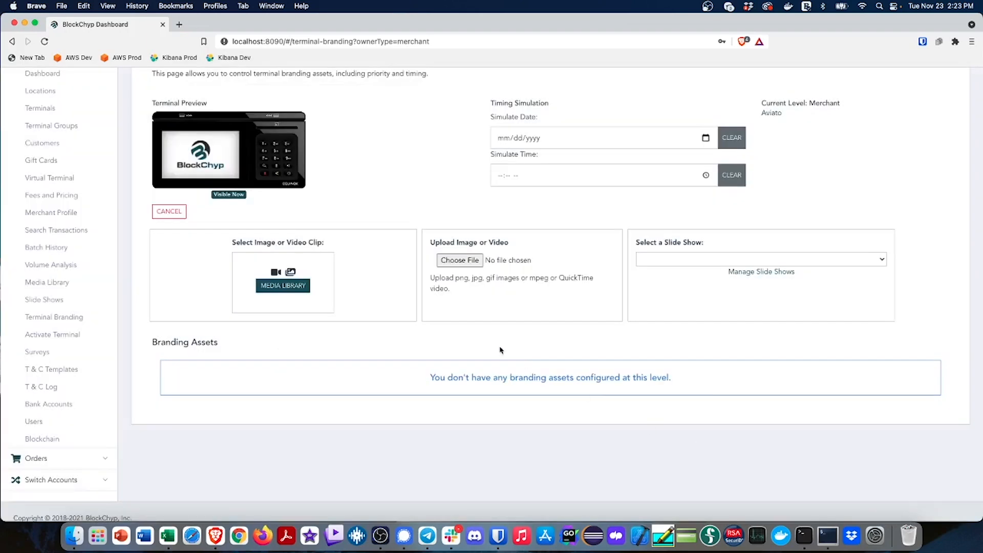
Upload aviato.png from the testdata folder as a new terminal branding asset
click(460, 260)
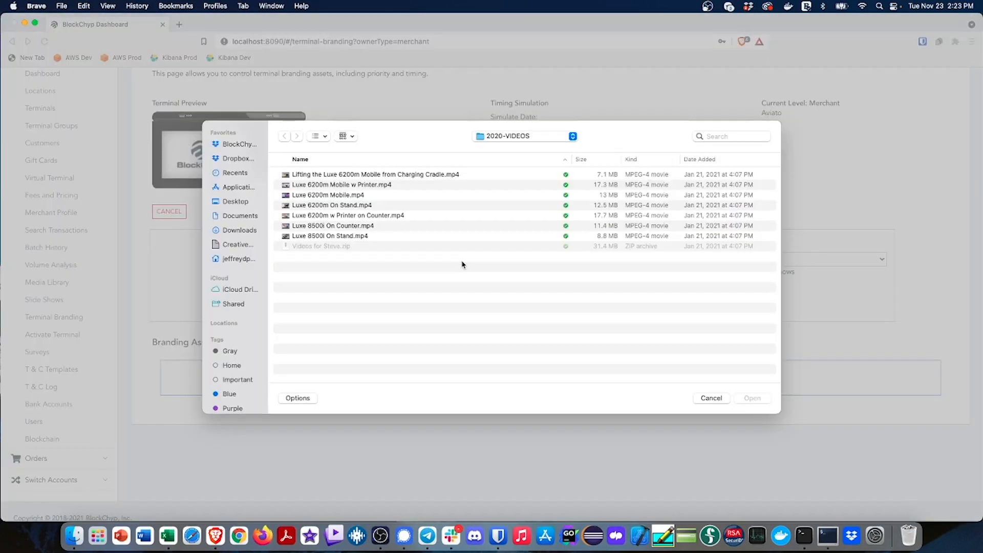
click(529, 137)
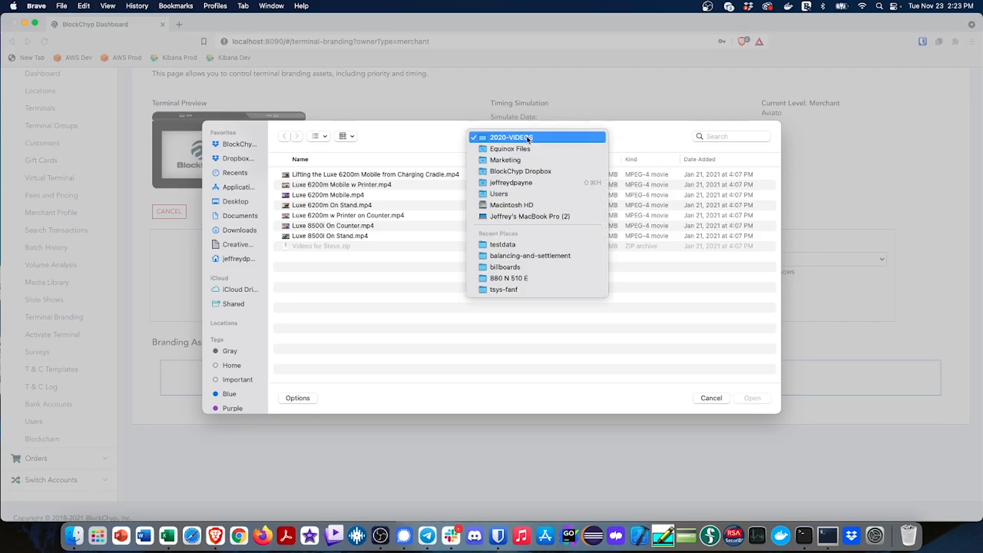
click(515, 244)
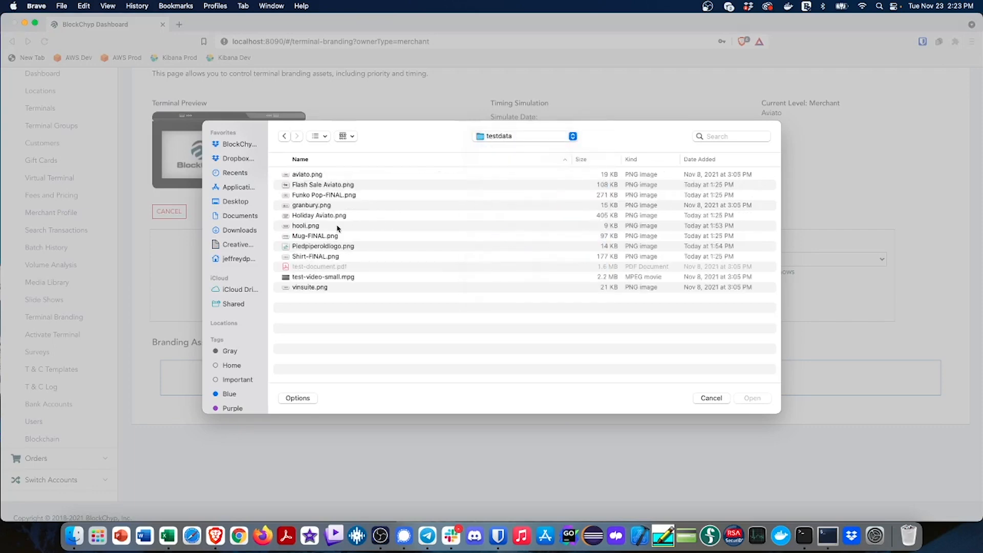
click(301, 175)
double_click(301, 175)
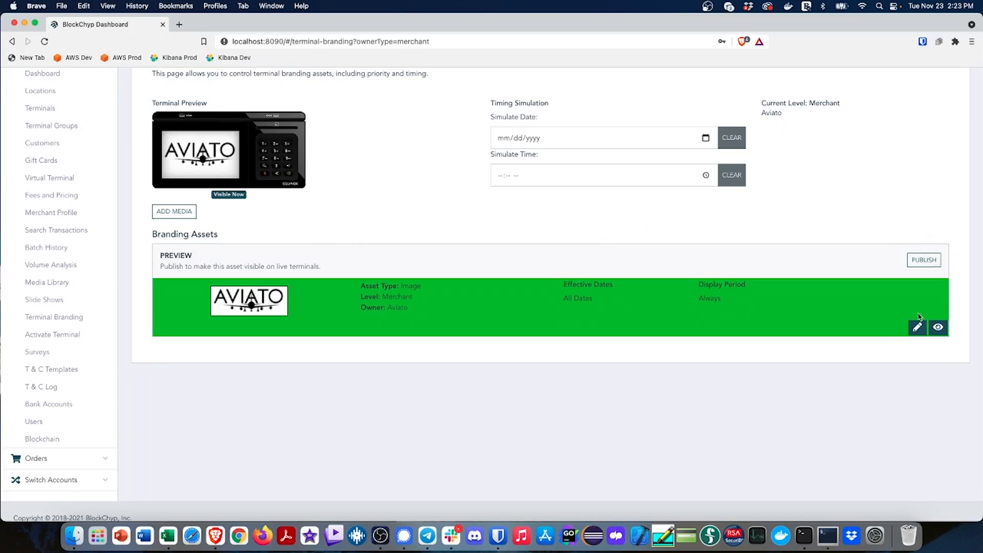
Publish the Aviato logo asset to live terminals and enable its Padded option
click(932, 252)
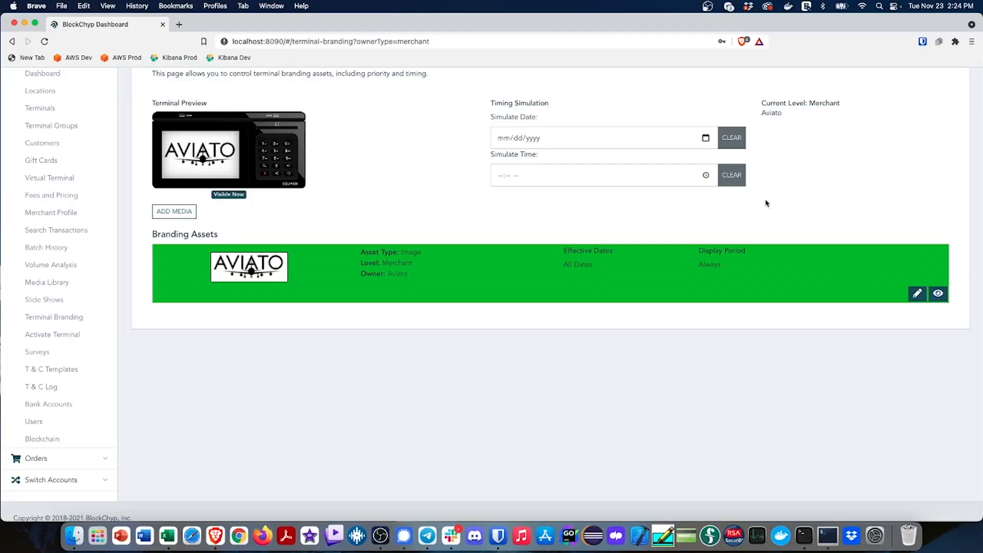
click(917, 293)
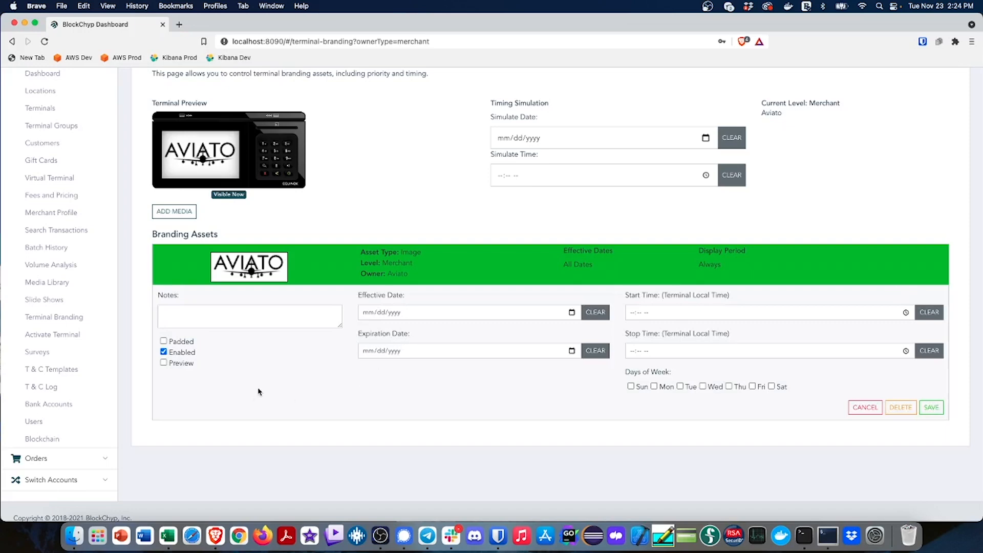
click(164, 342)
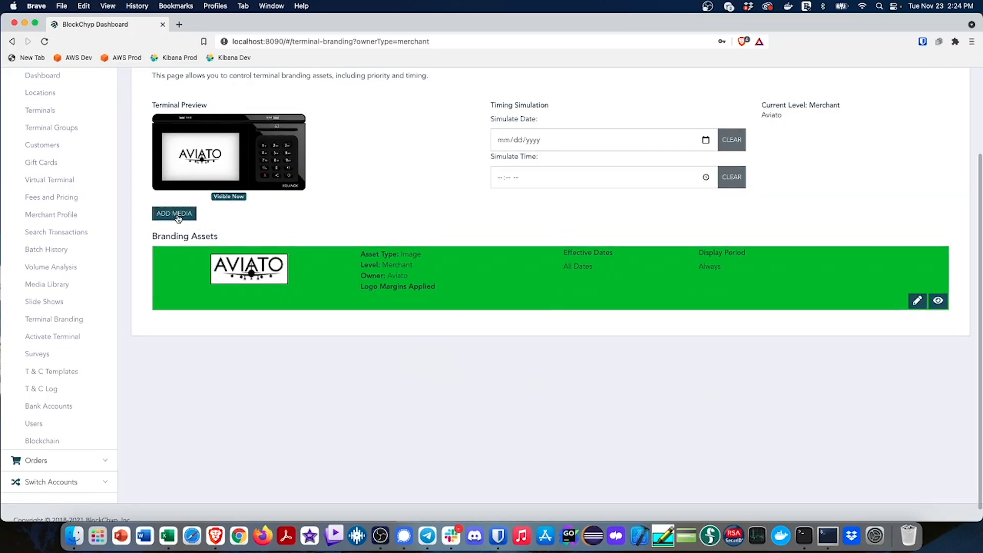
Add the payment terminal video clip from the media library as a branding asset and publish it
click(180, 215)
click(301, 290)
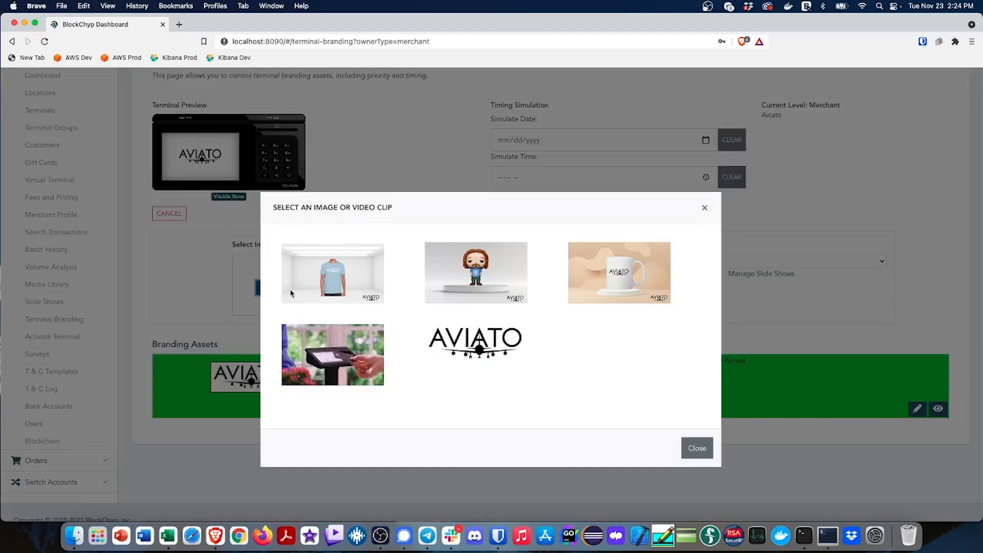
click(337, 356)
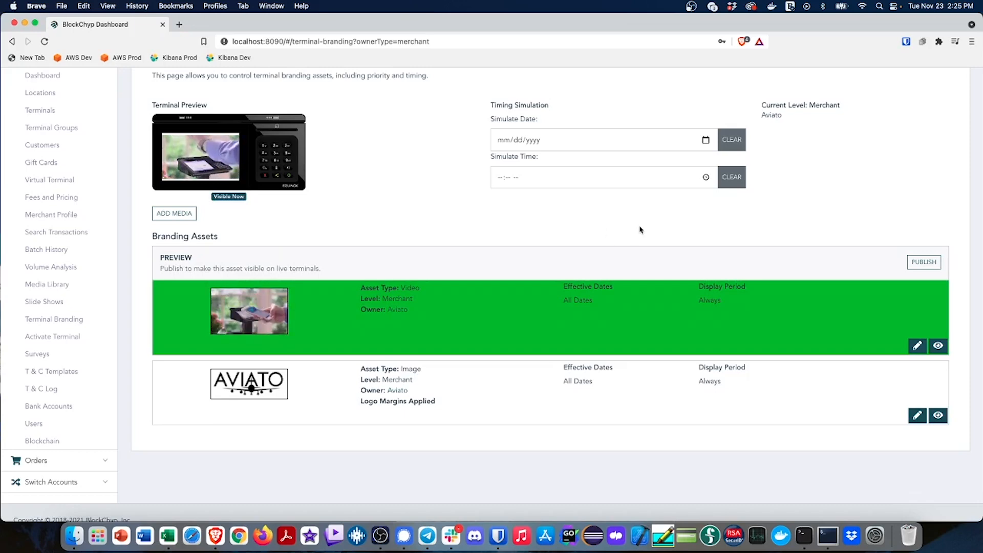
click(924, 262)
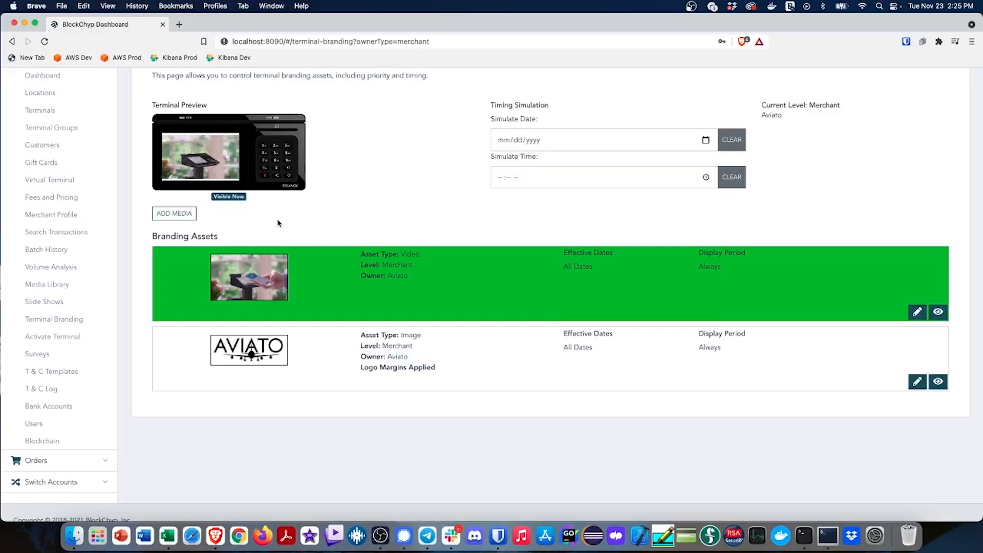
Create a terminal slide show named Product Slide Show with 3 seconds between slides
click(174, 213)
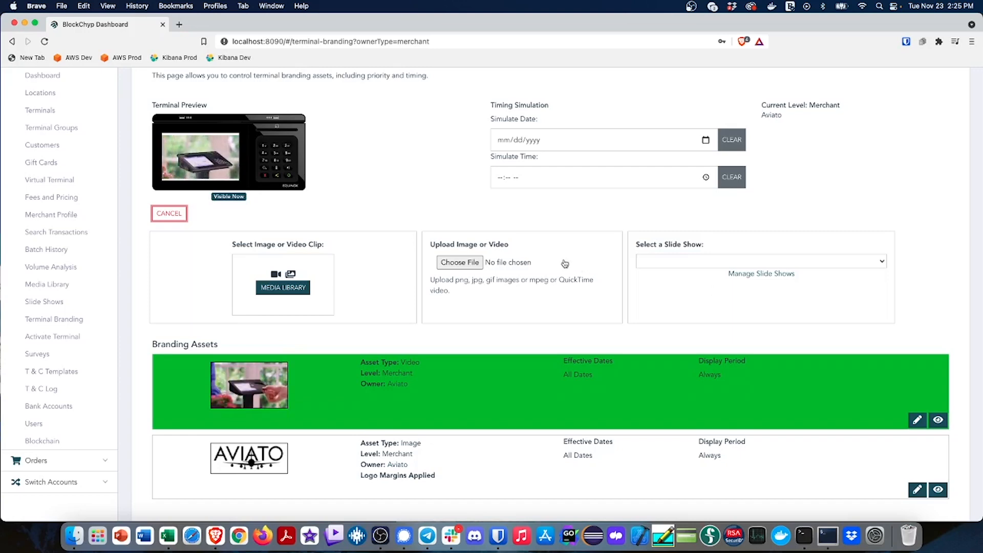
click(761, 274)
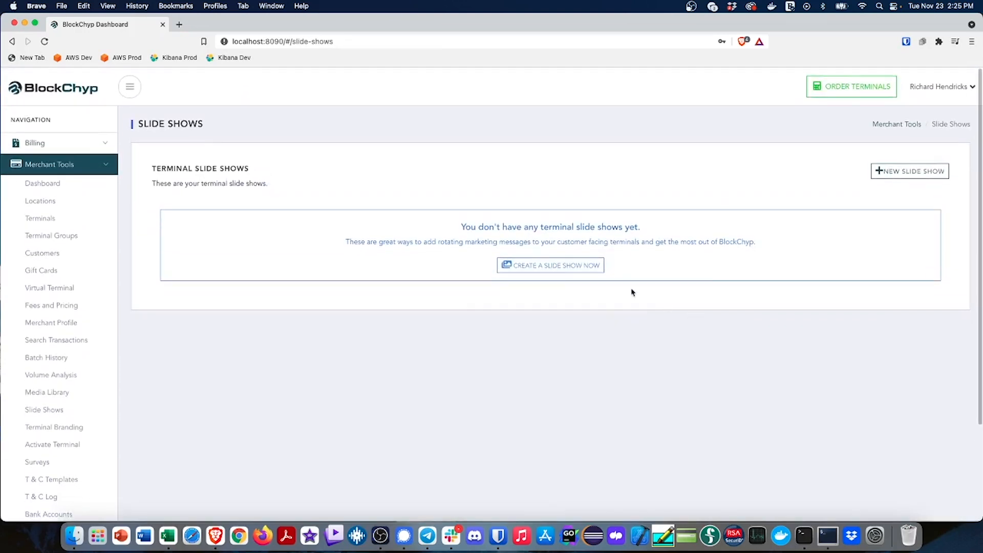
click(561, 268)
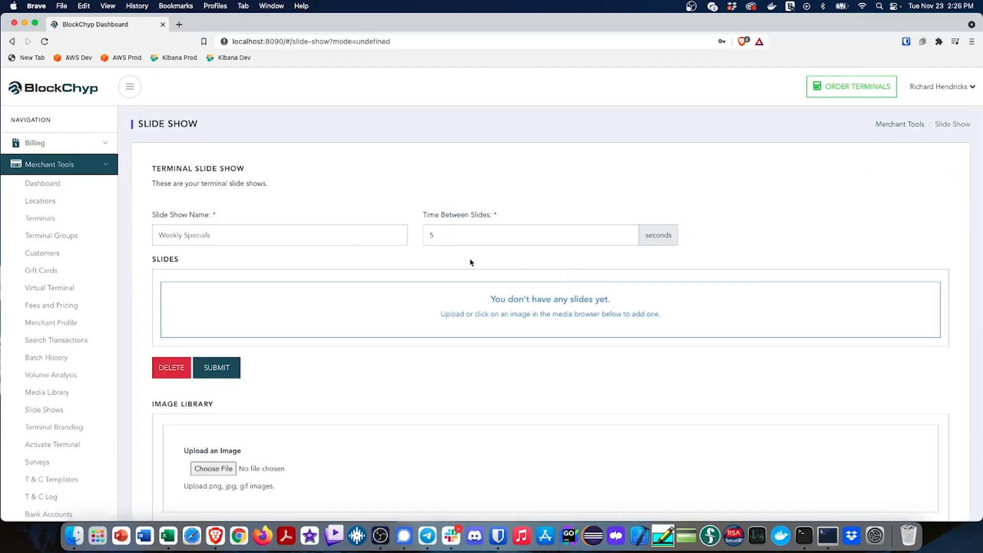
click(222, 235)
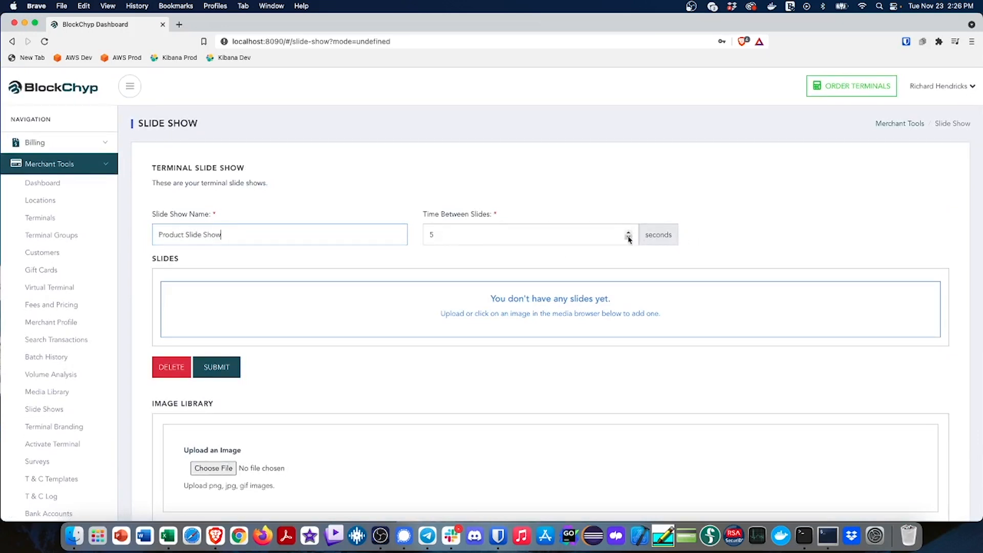
click(629, 238)
Add the T-shirt, bearded figurine and mug images as slides in that order, and save the slide show
scroll(337, 370, down, 5)
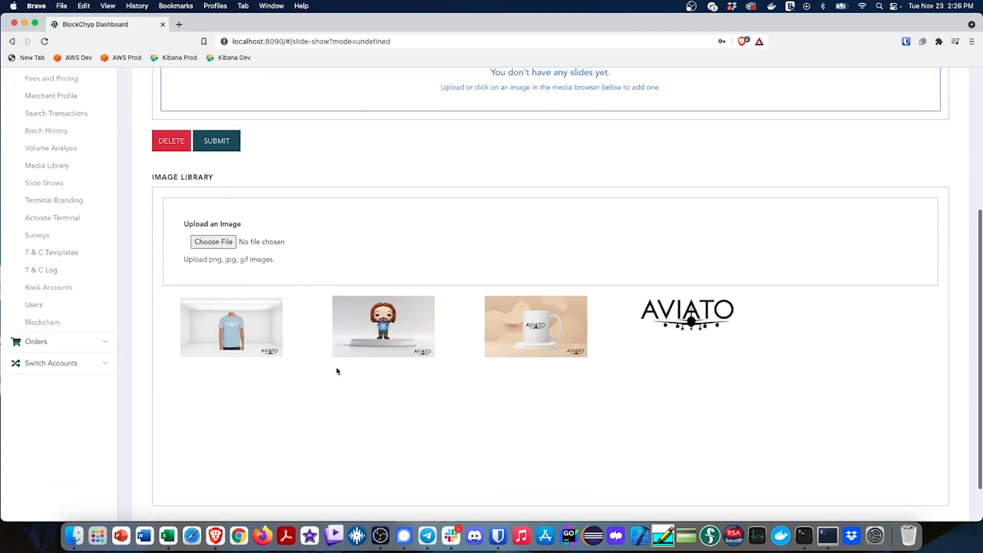
scroll(487, 430, up, 2)
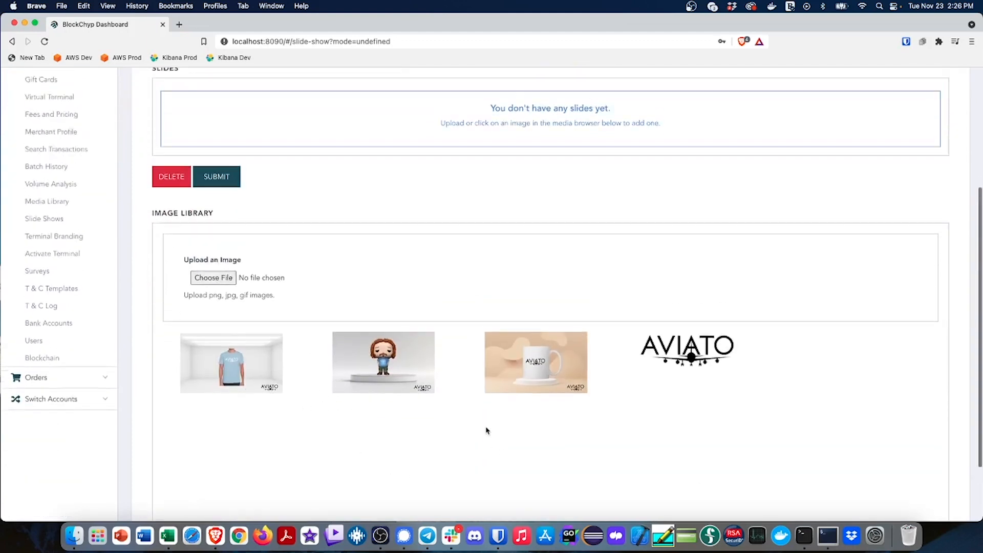
scroll(487, 430, down, 1)
scroll(487, 430, up, 1)
scroll(487, 430, down, 1)
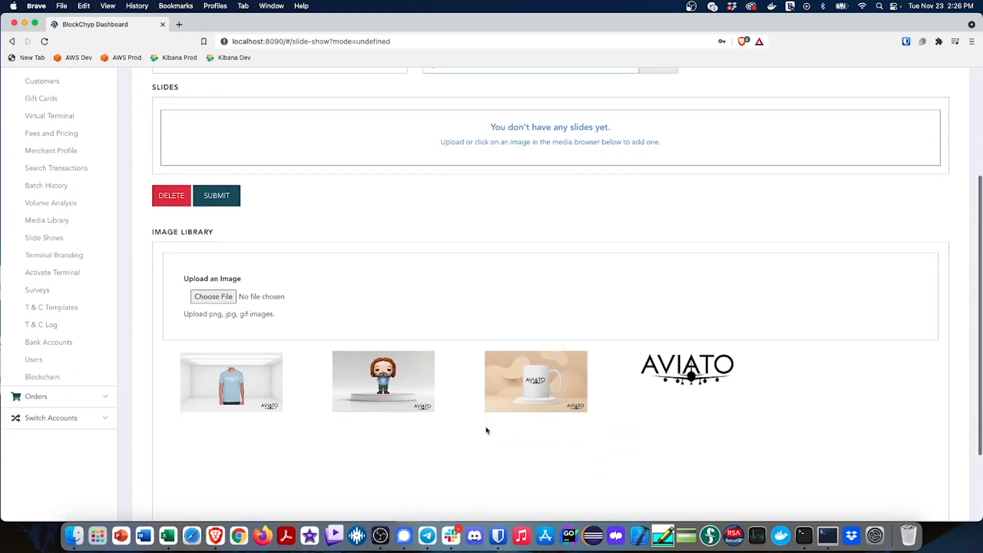
click(231, 386)
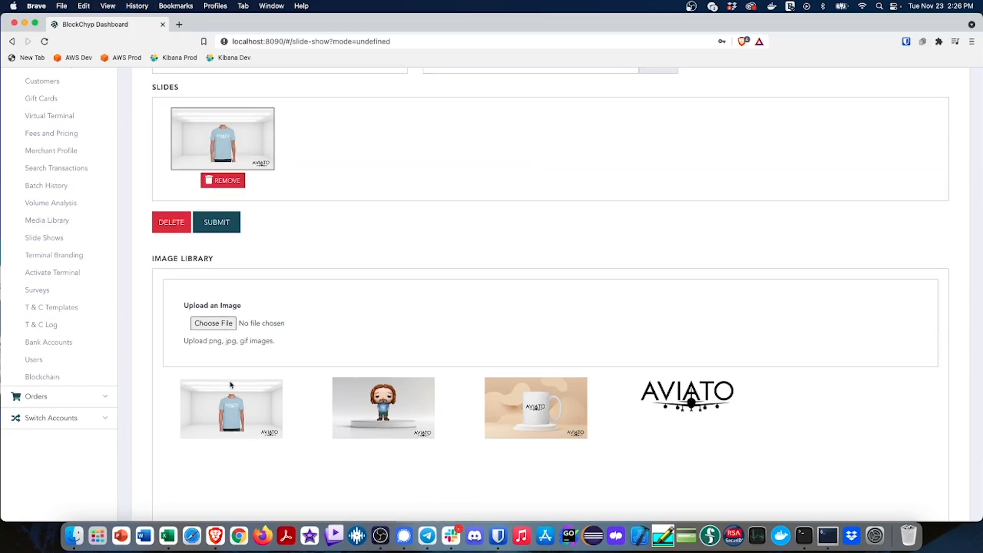
click(388, 397)
click(568, 411)
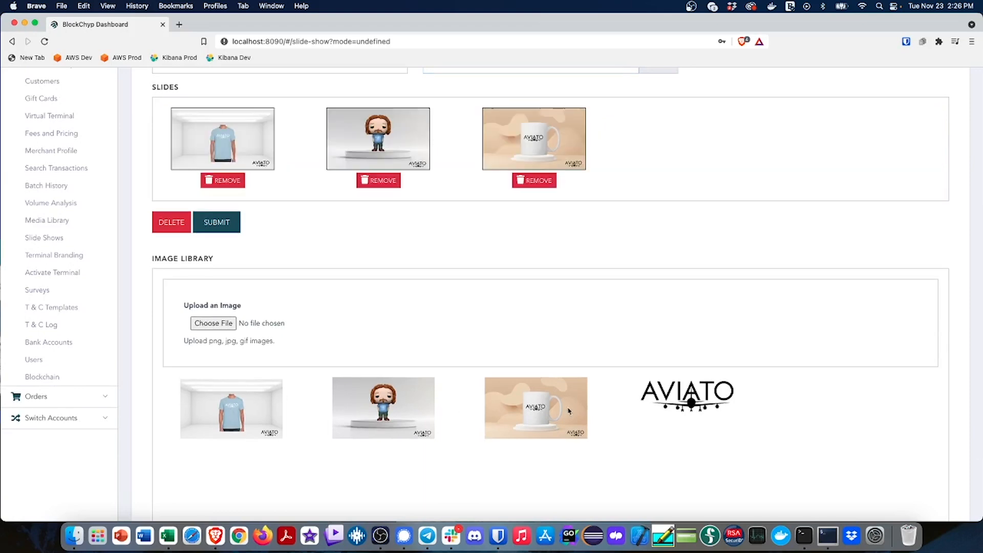
click(224, 224)
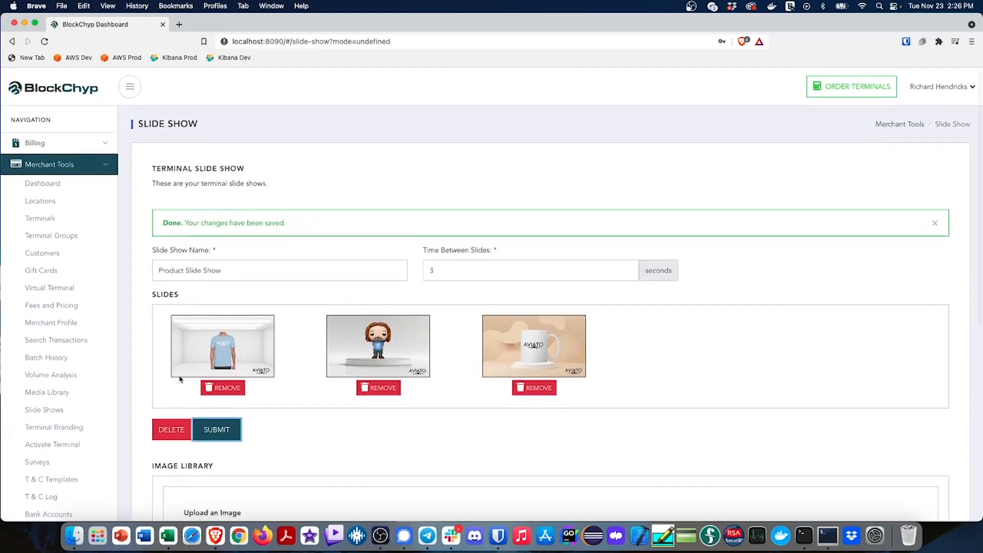
Add Product Slide Show as a branding asset on the Terminal Branding page and publish it
click(69, 427)
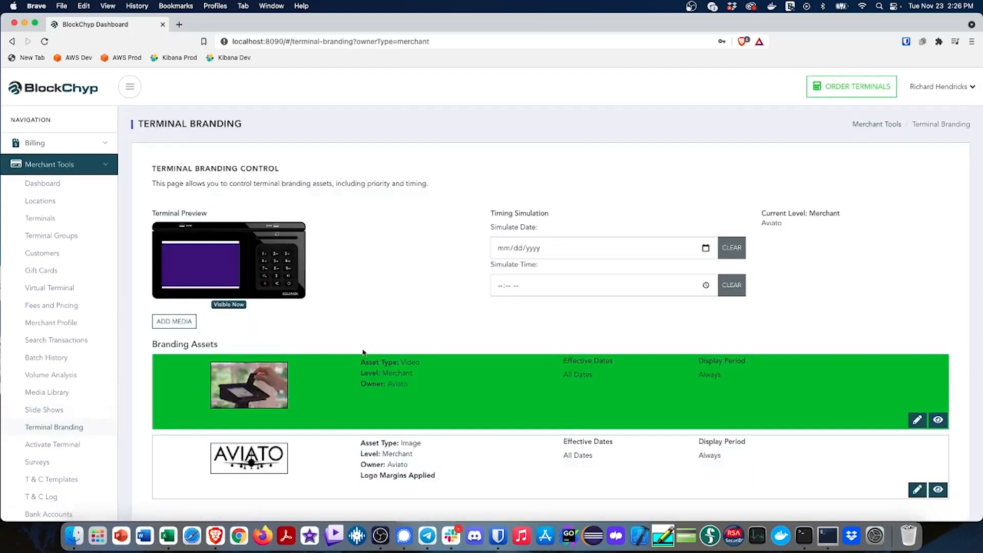
click(178, 322)
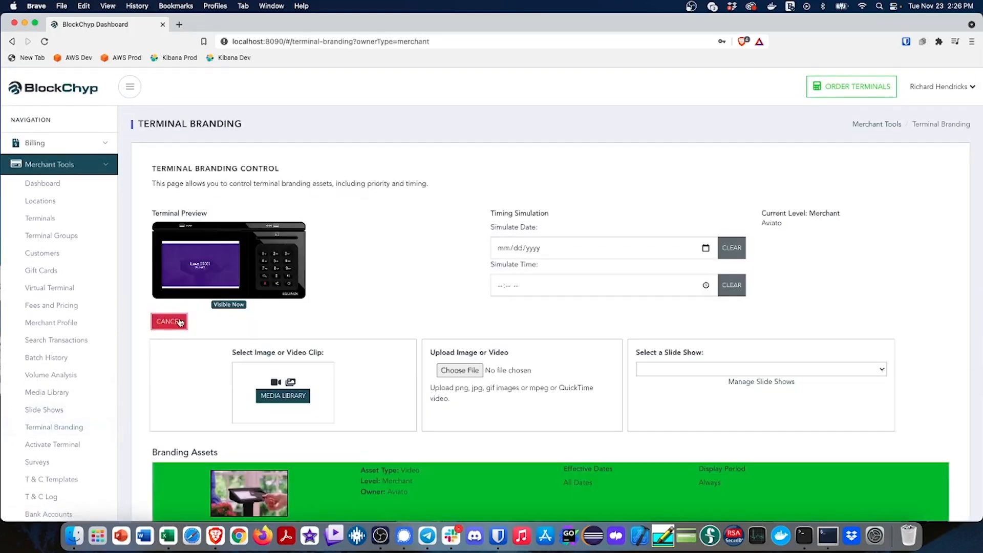
click(753, 369)
click(706, 372)
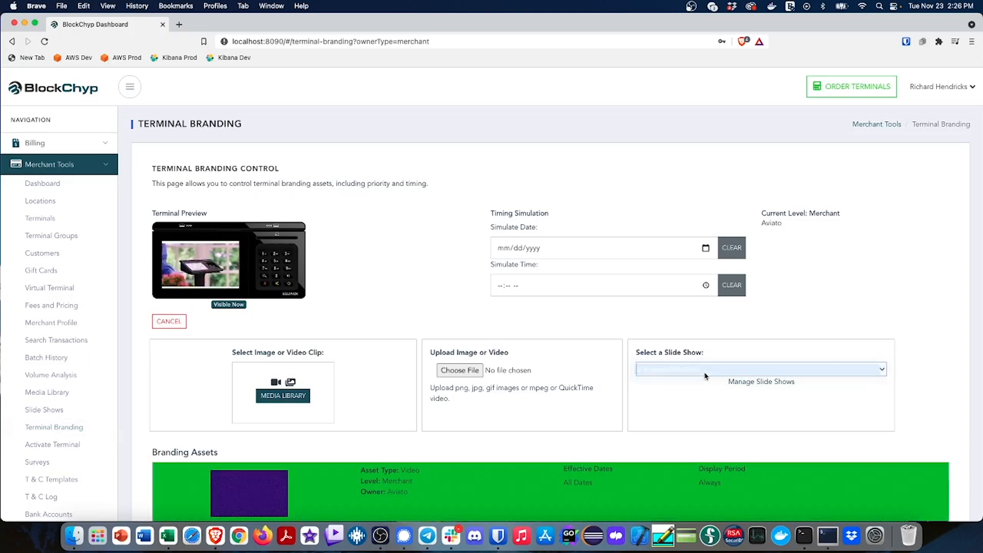
click(875, 369)
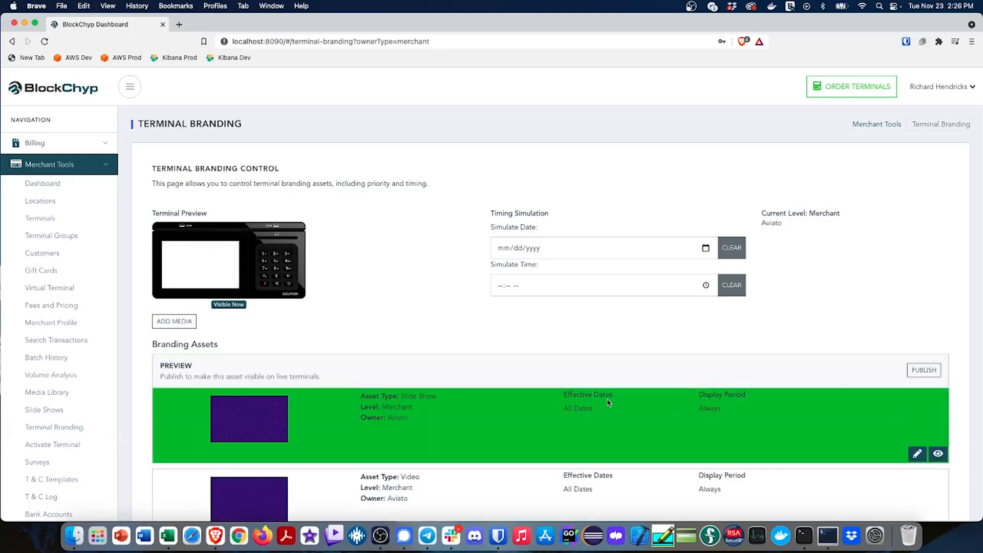
scroll(469, 351, down, 3)
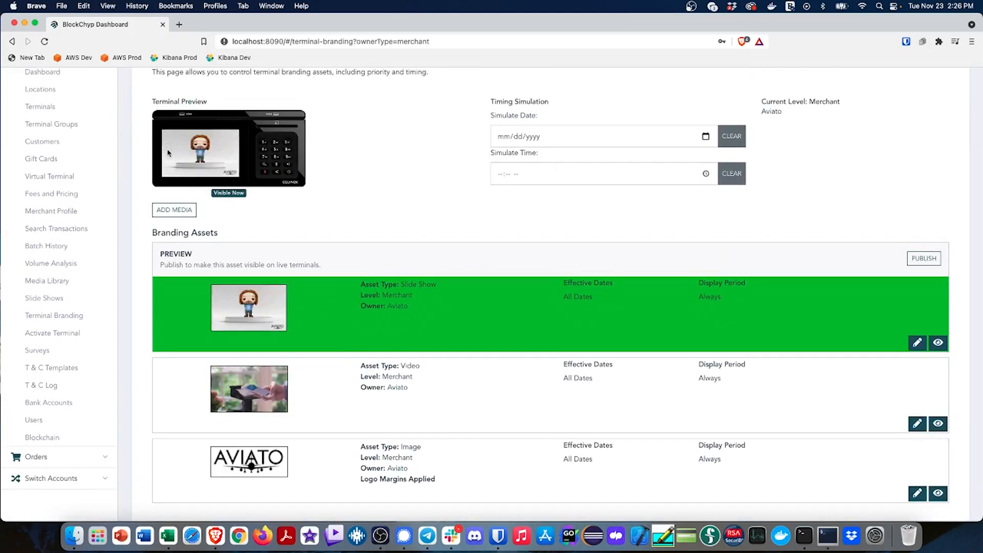
click(932, 259)
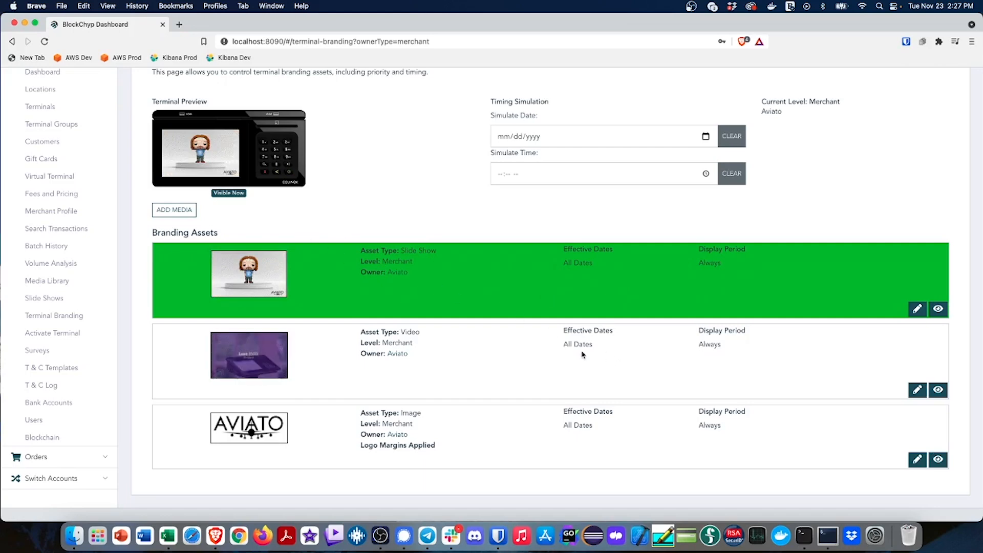
Upload Holiday Aviato.png from the testdata folder as a new terminal branding asset
click(175, 211)
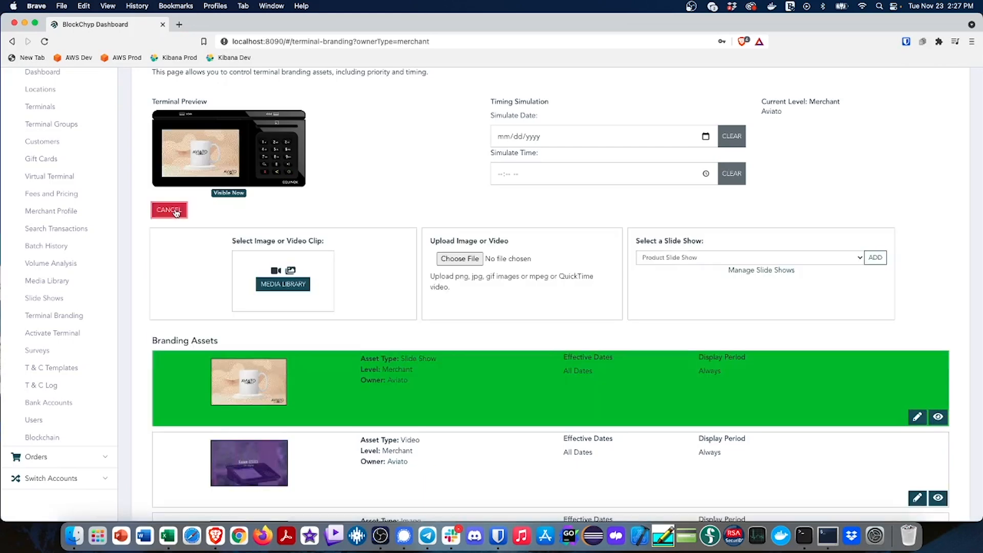
click(471, 259)
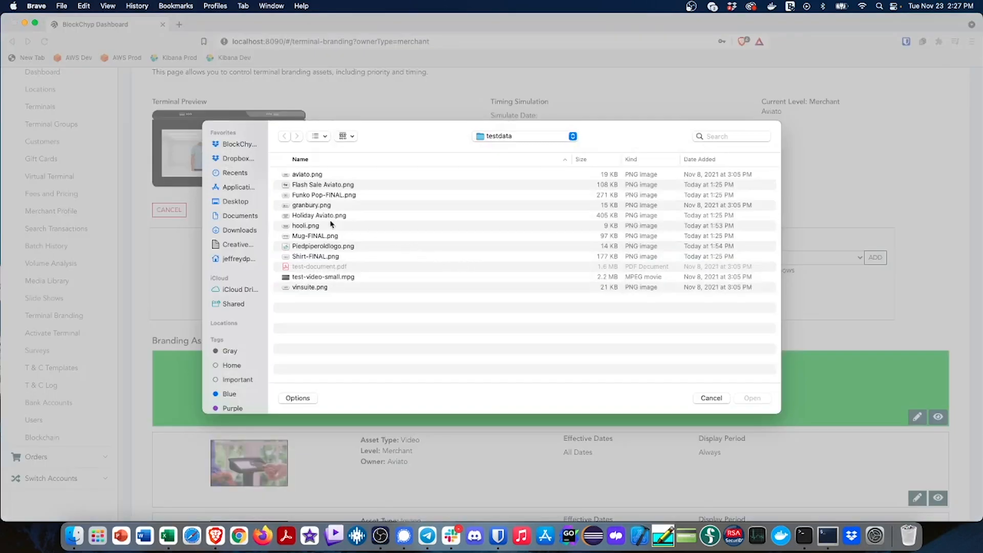
double_click(315, 215)
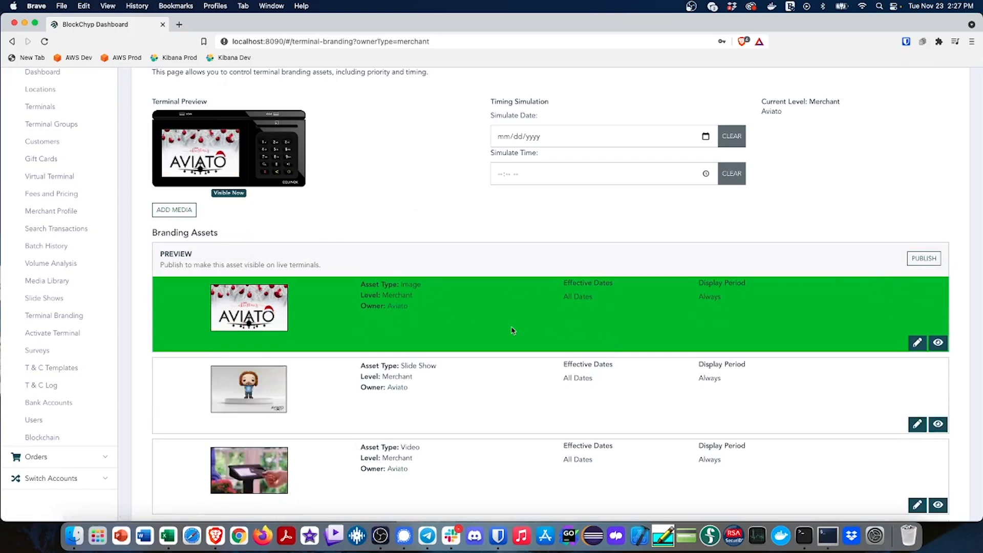
Schedule the holiday image from 11/26/2021 through 12/31/2021, turn off its Preview option and save it
click(917, 342)
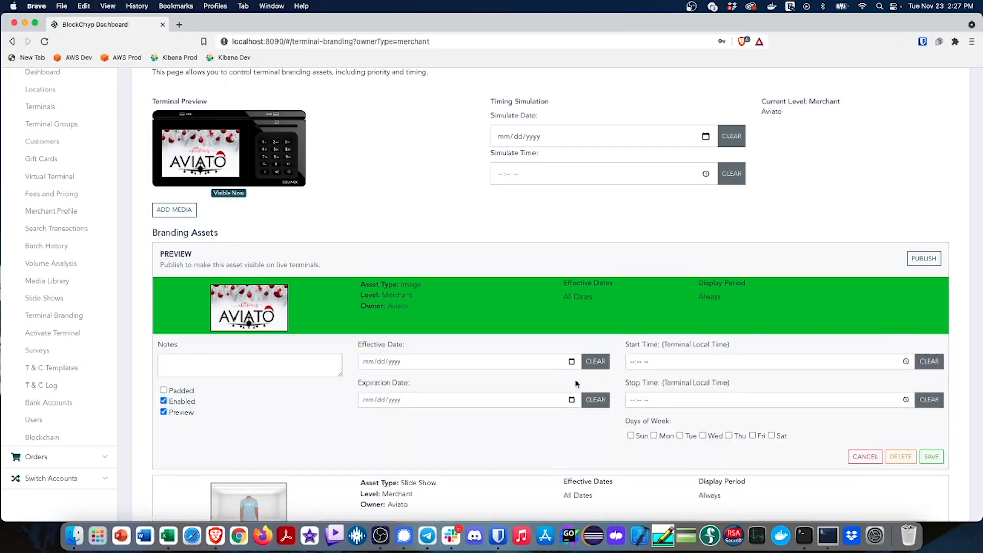
click(571, 361)
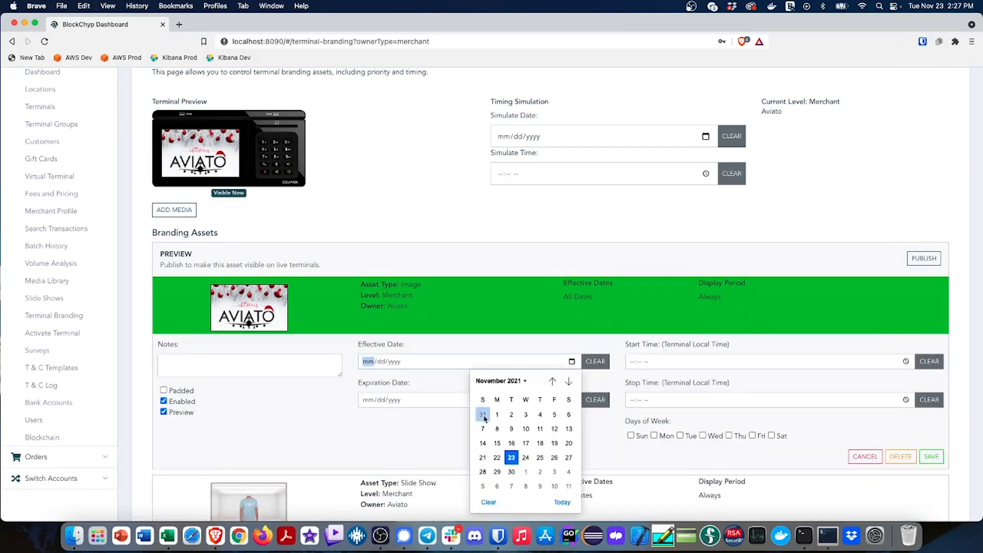
click(553, 458)
click(572, 400)
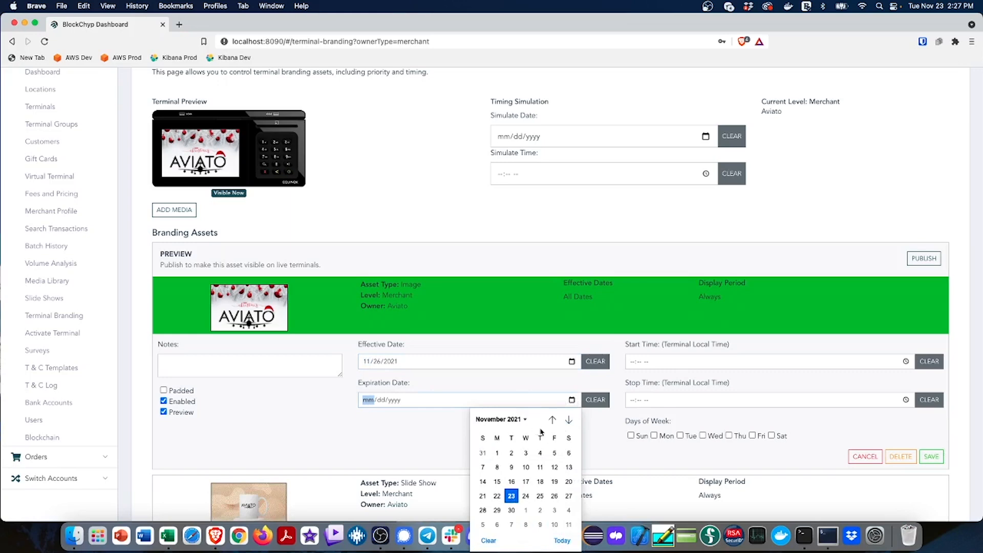
click(517, 419)
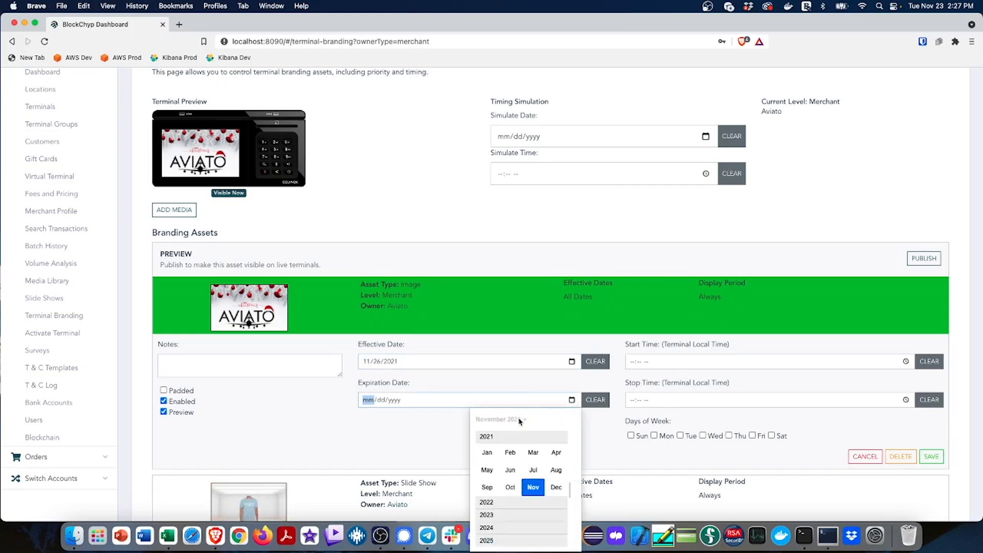
click(558, 488)
click(551, 512)
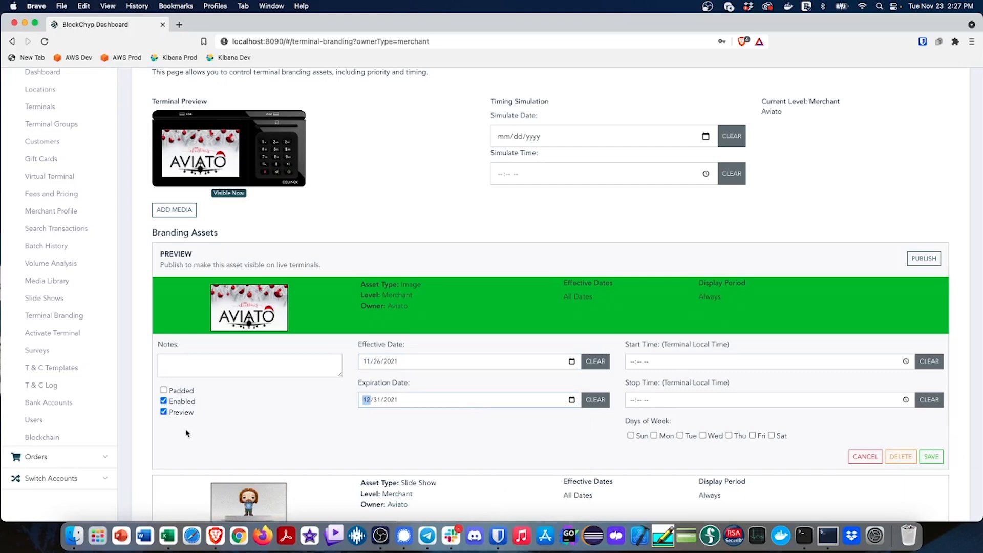
click(164, 412)
click(920, 423)
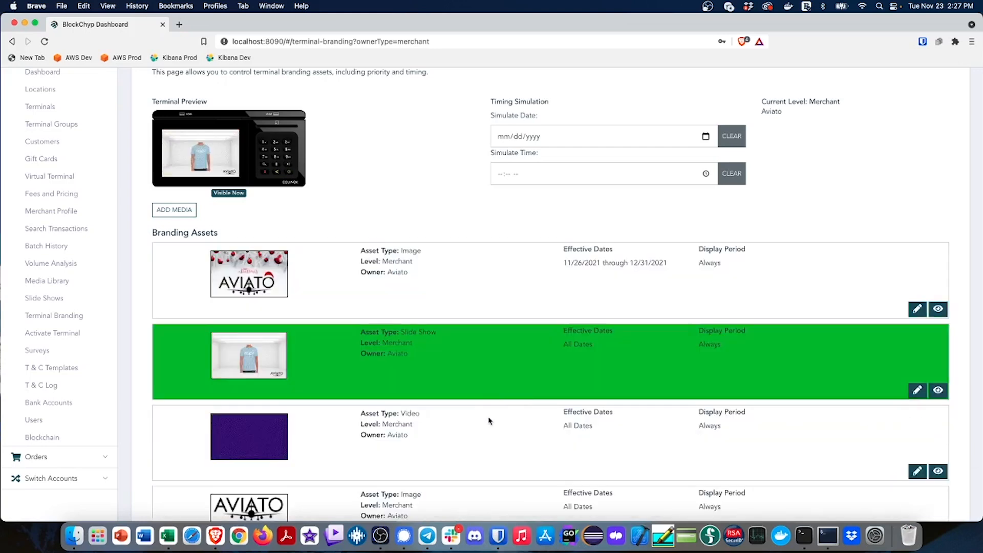
Simulate the terminal display for 11/26/2021 and return the preview to real time
scroll(478, 441, up, 1)
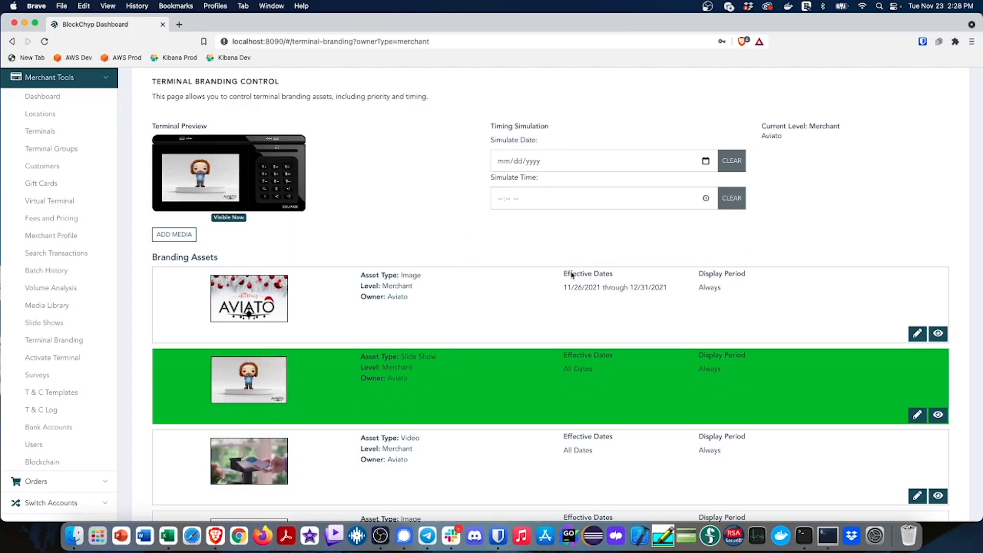
click(706, 162)
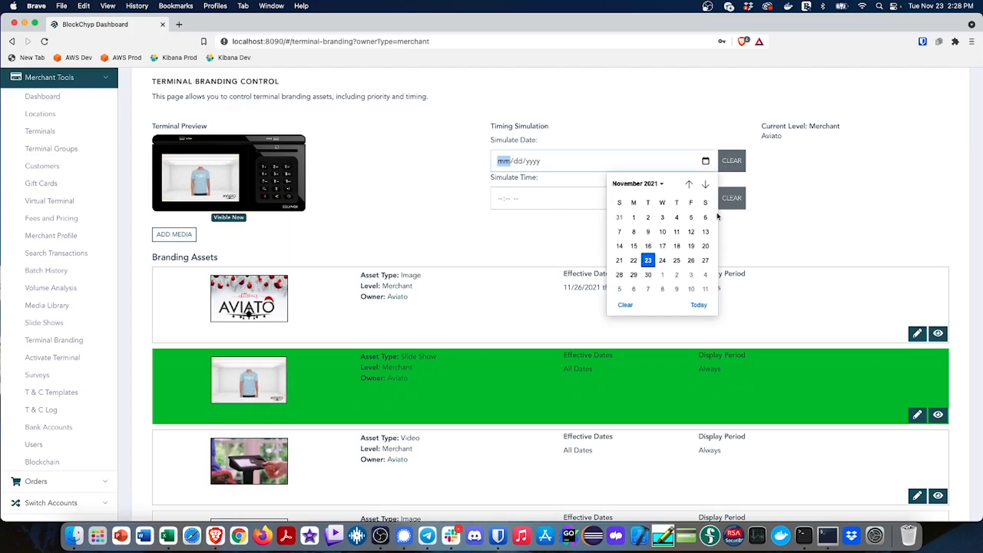
click(691, 260)
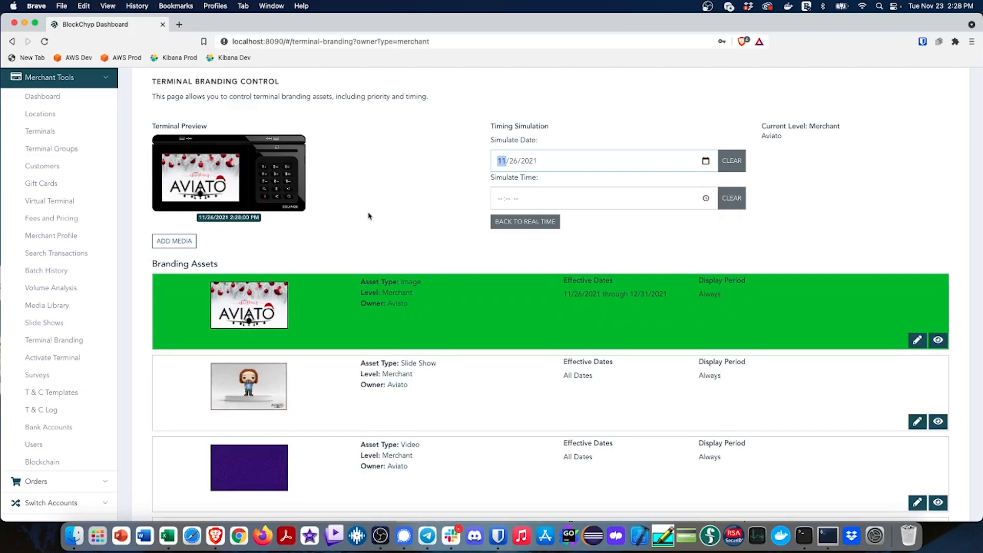
click(549, 224)
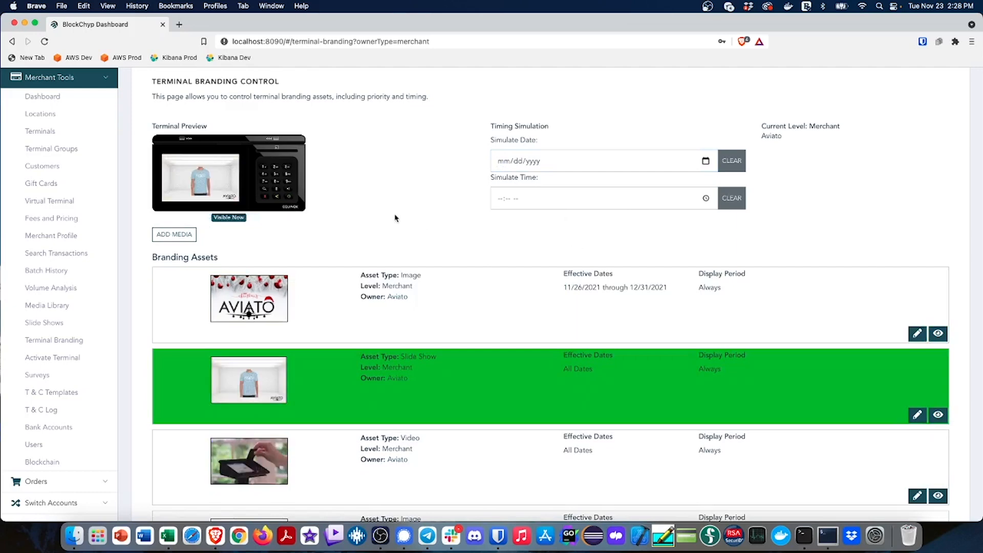
Set the holiday image's effective date to 11/23/2021 and save it
click(916, 333)
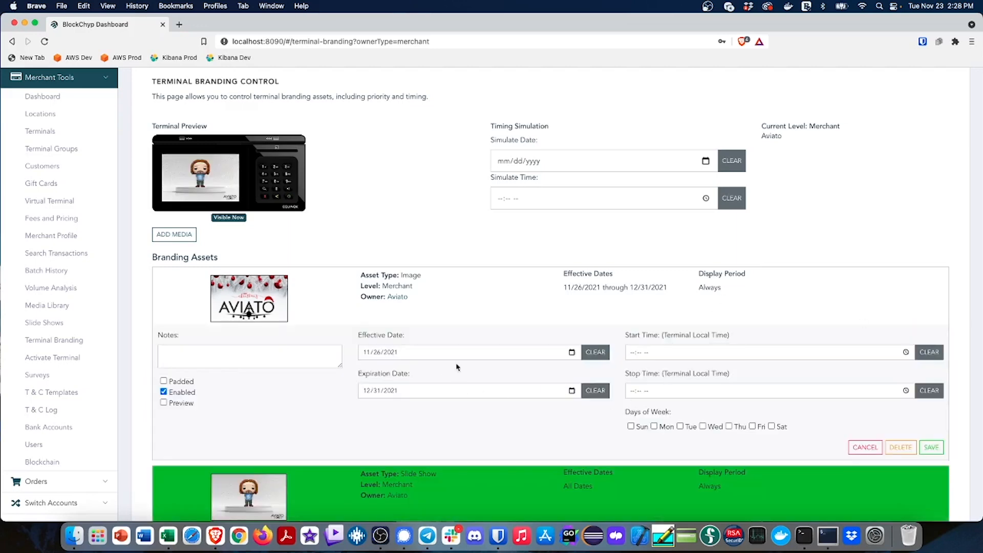
click(572, 352)
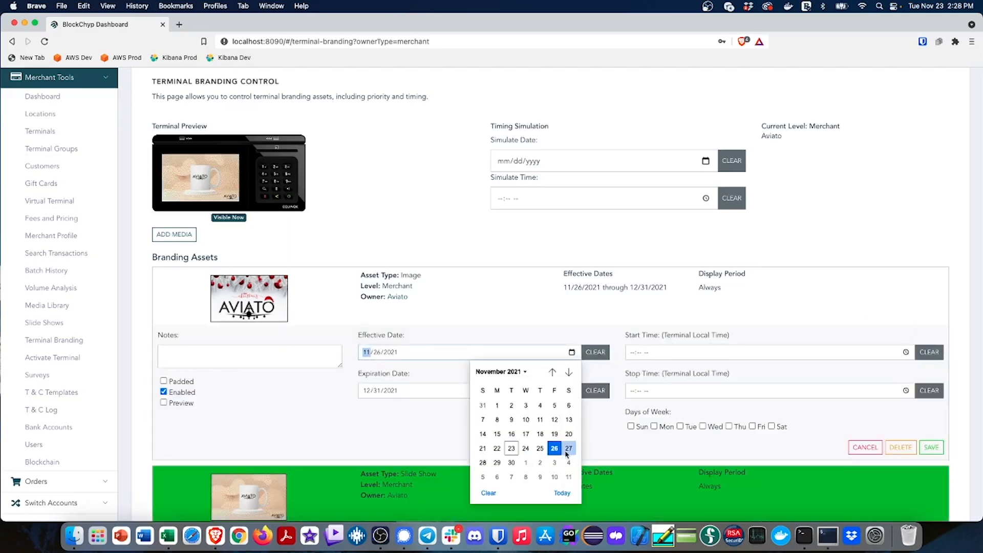
click(511, 449)
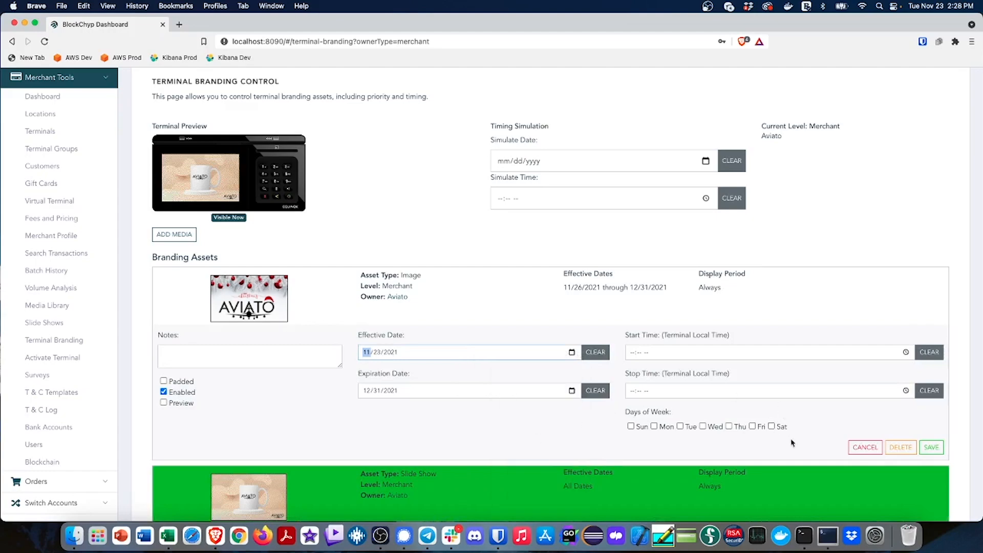
click(931, 447)
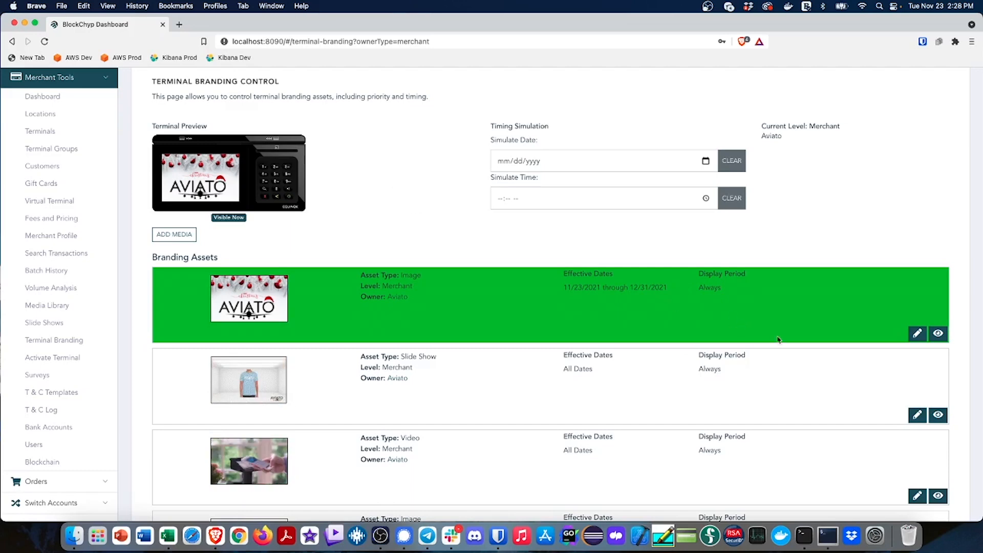
Set the holiday image's effective date back to 11/26/2021 and save it
click(917, 333)
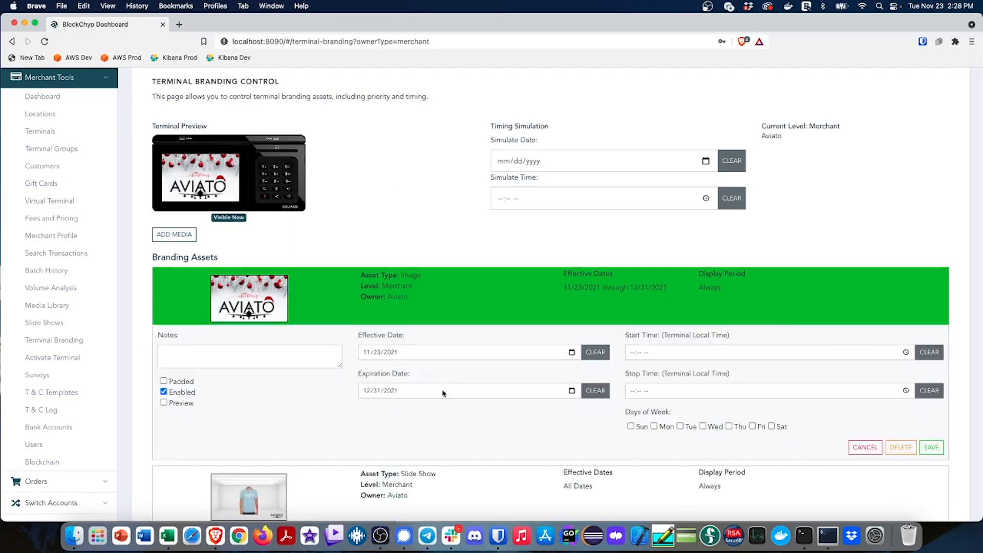
click(427, 352)
click(572, 353)
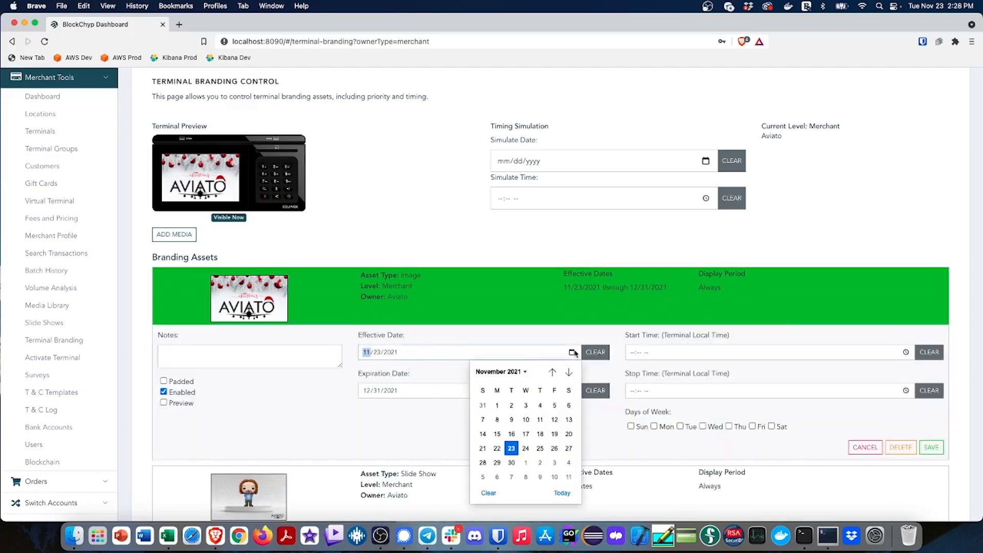
click(554, 449)
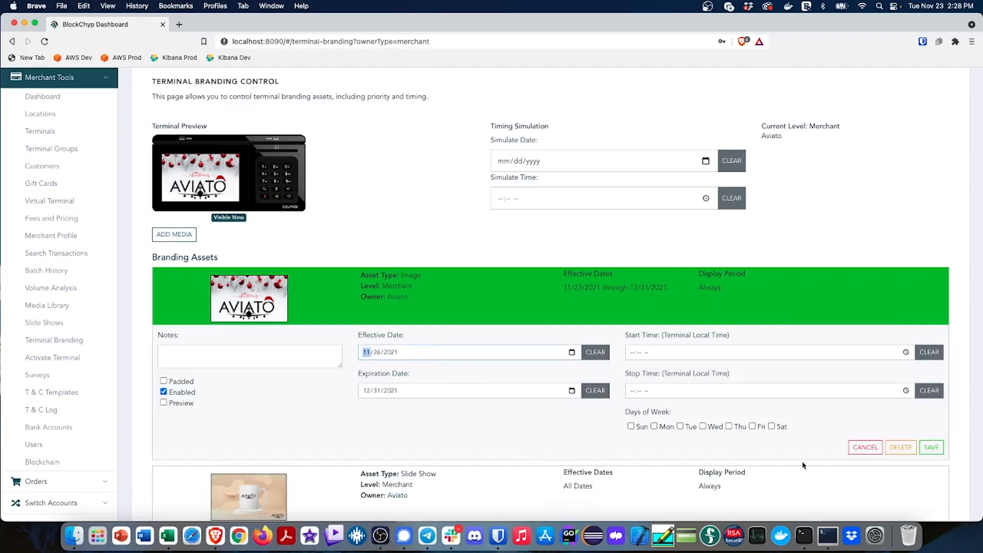
click(930, 447)
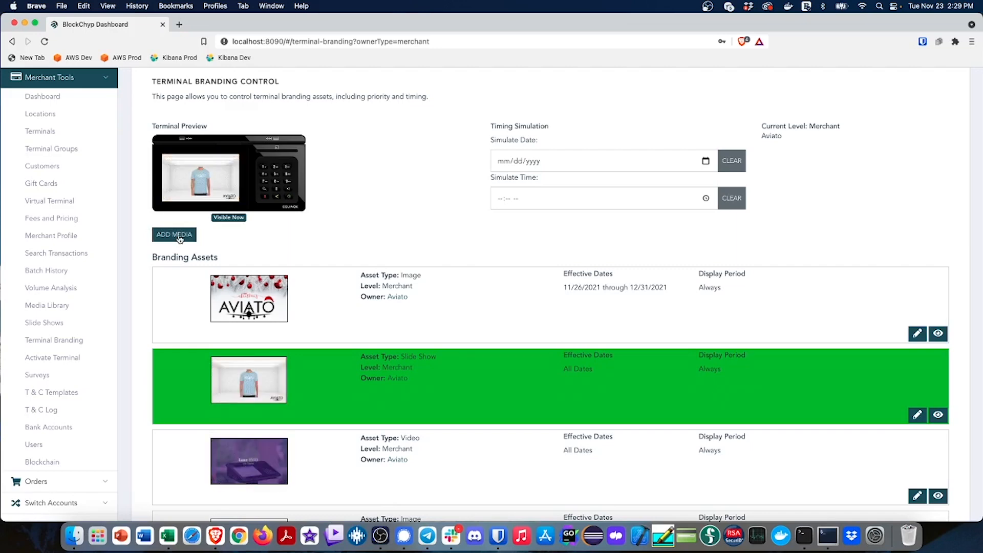
Upload Flash Sale Aviato.png from the testdata folder as a new terminal branding asset
click(180, 238)
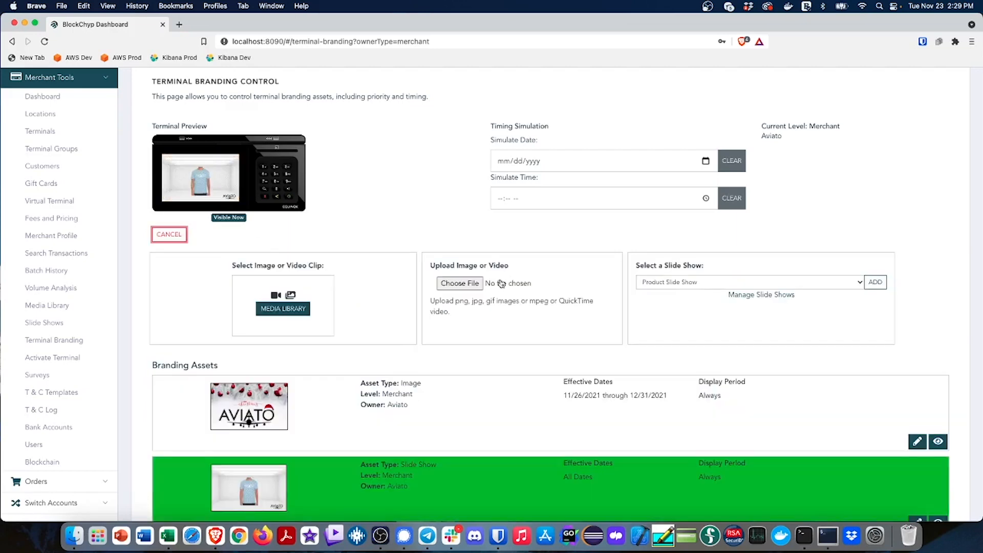
click(475, 290)
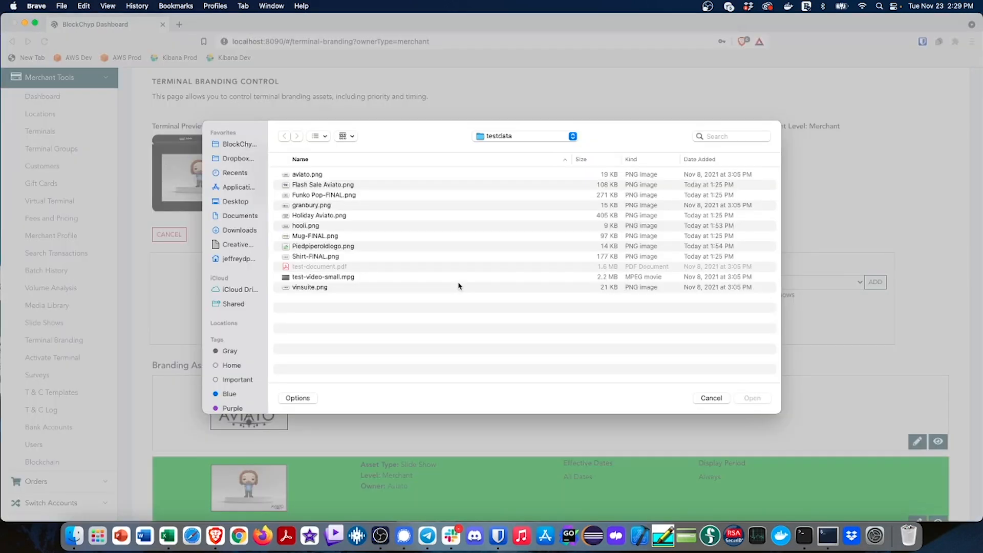
double_click(322, 185)
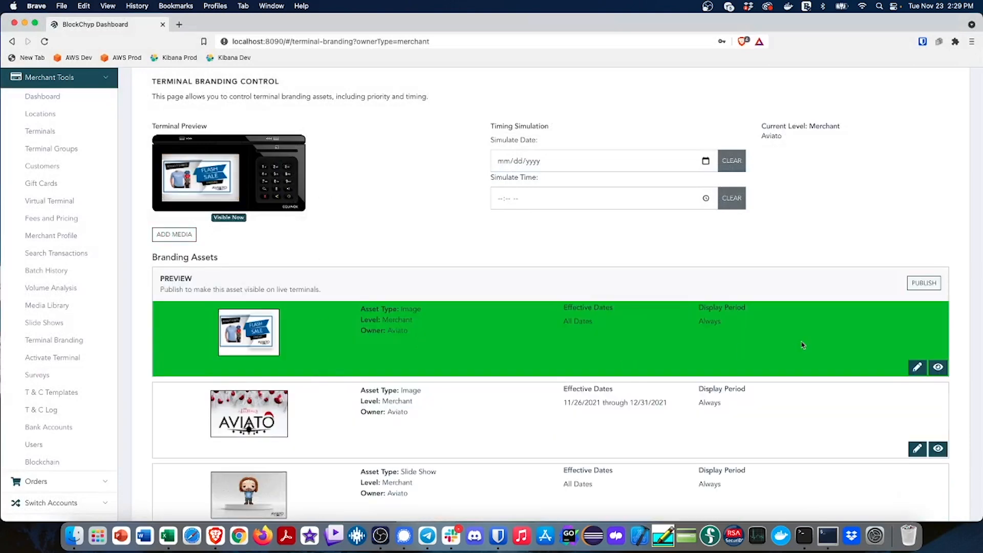
Open the flash sale image's settings for editing and select Friday, Saturday and Sunday as its display days
click(917, 366)
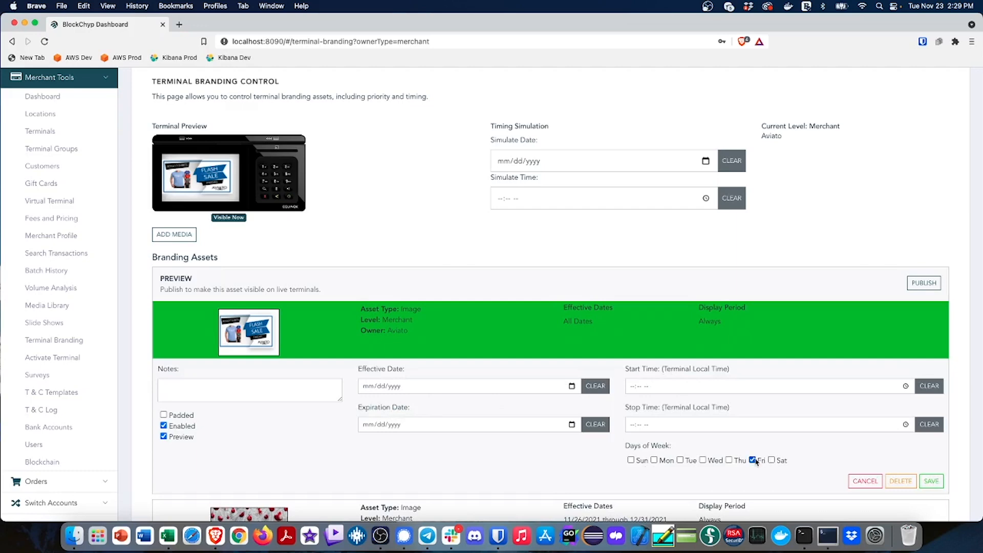
click(771, 460)
click(631, 460)
Set the flash sale image's start time to 04:00 PM
click(906, 386)
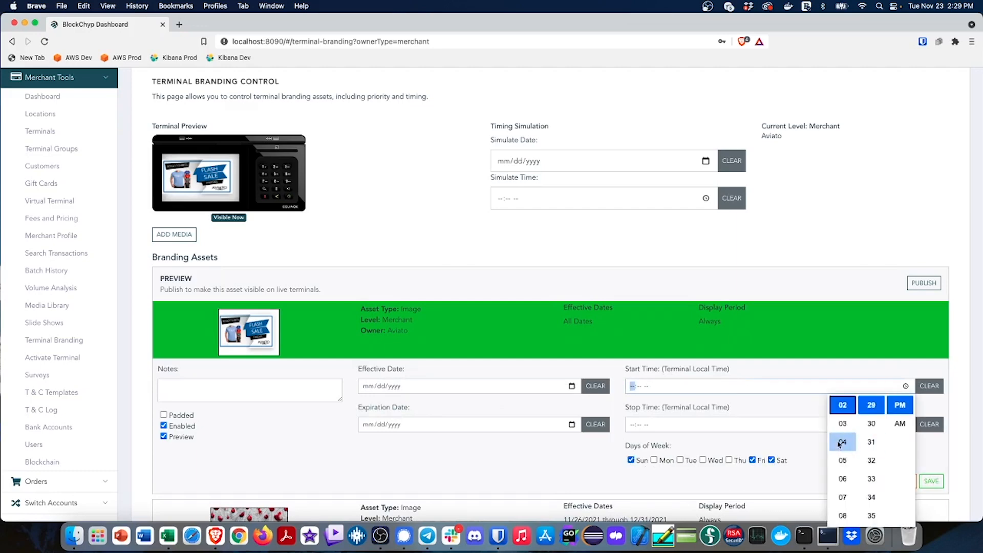
click(842, 441)
scroll(873, 456, up, 10)
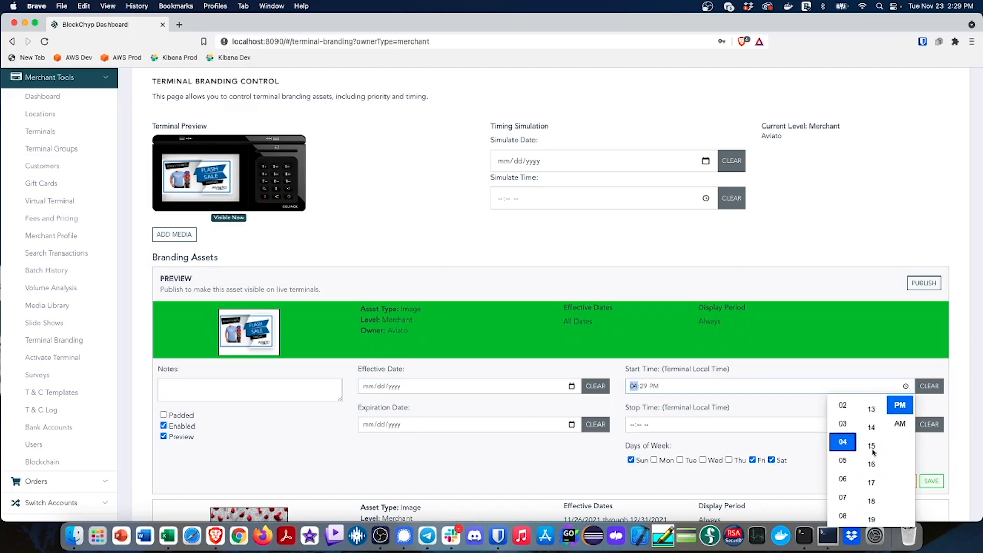
scroll(873, 451, up, 3)
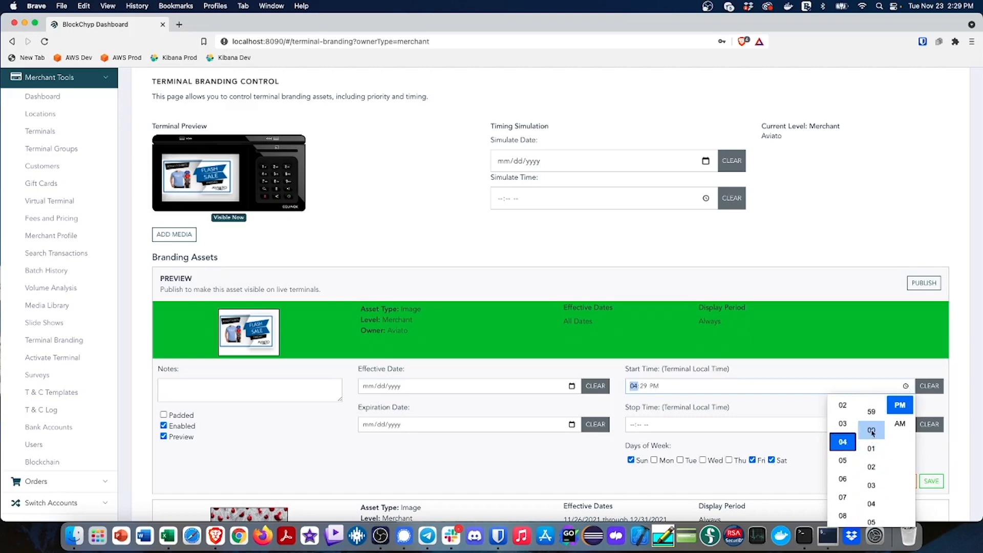
click(872, 425)
click(871, 441)
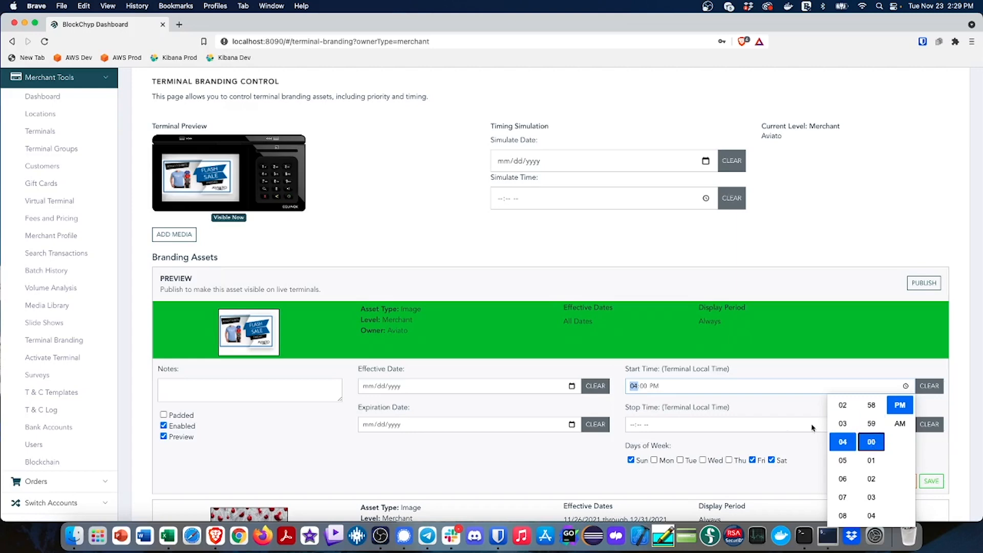
Set the flash sale image's stop time to 06:00 PM, turn off its Preview option and save it
click(776, 413)
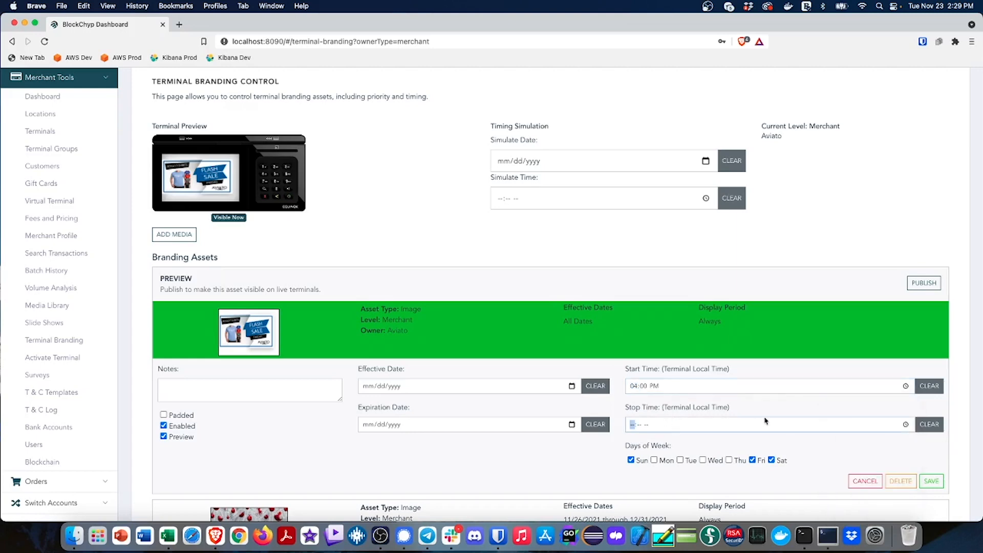
click(906, 425)
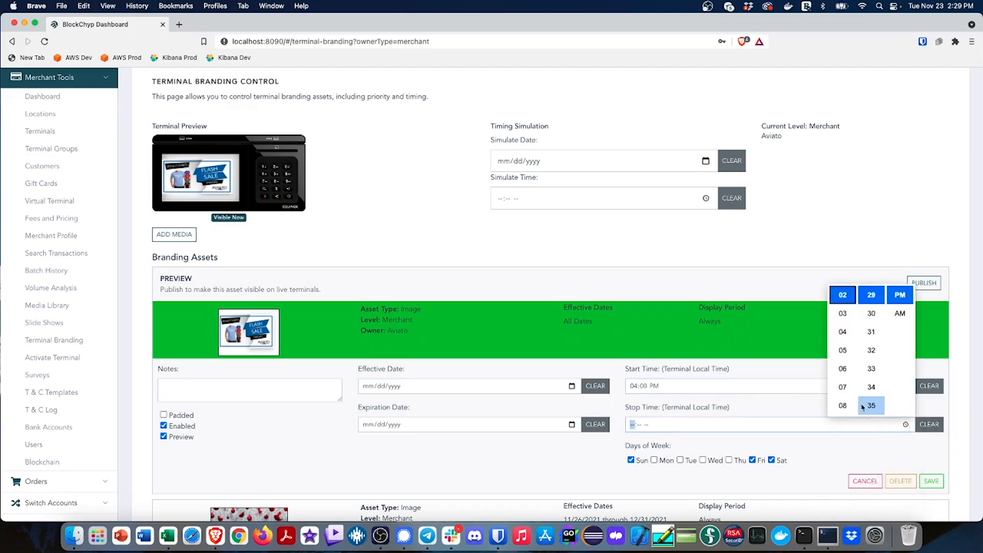
scroll(845, 388, down, 2)
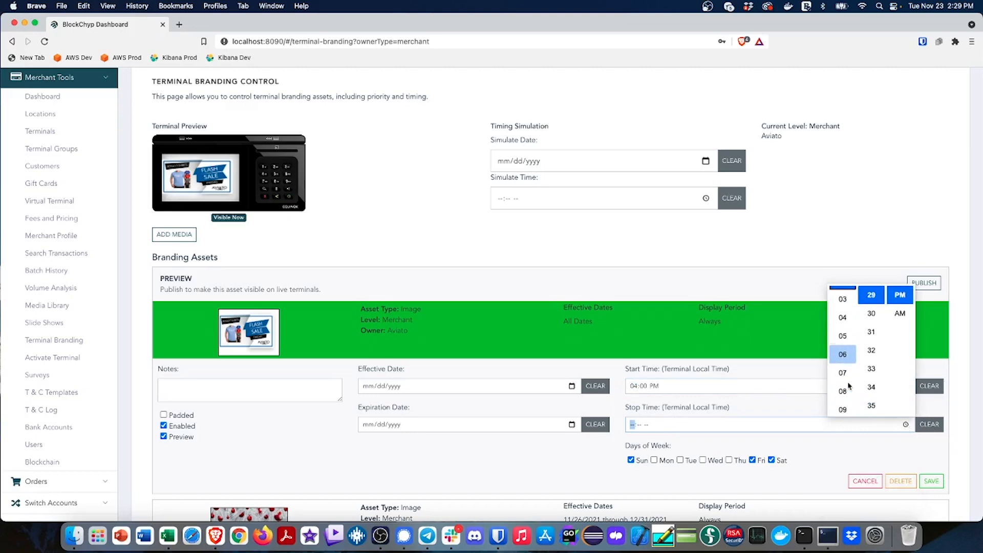
click(847, 364)
scroll(869, 360, up, 10)
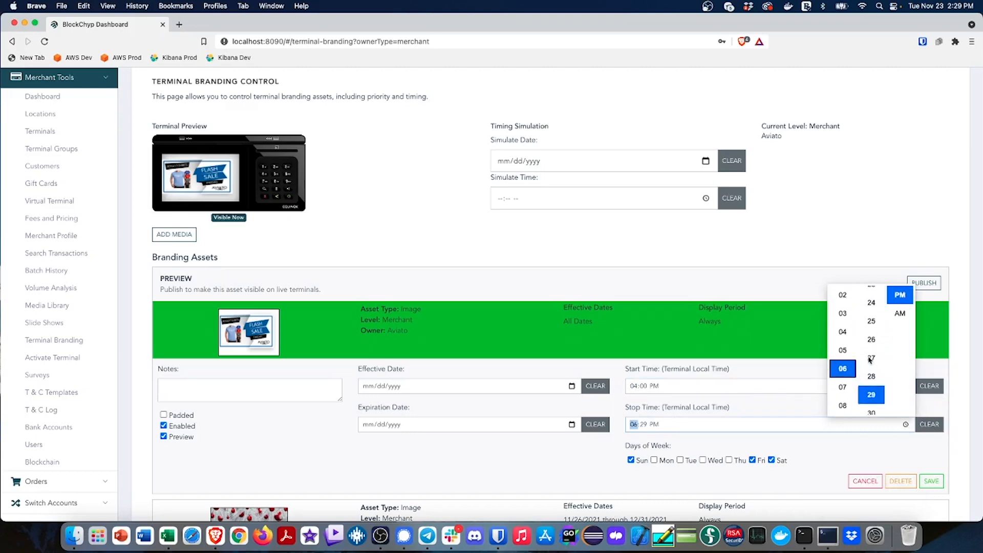
scroll(869, 360, up, 4)
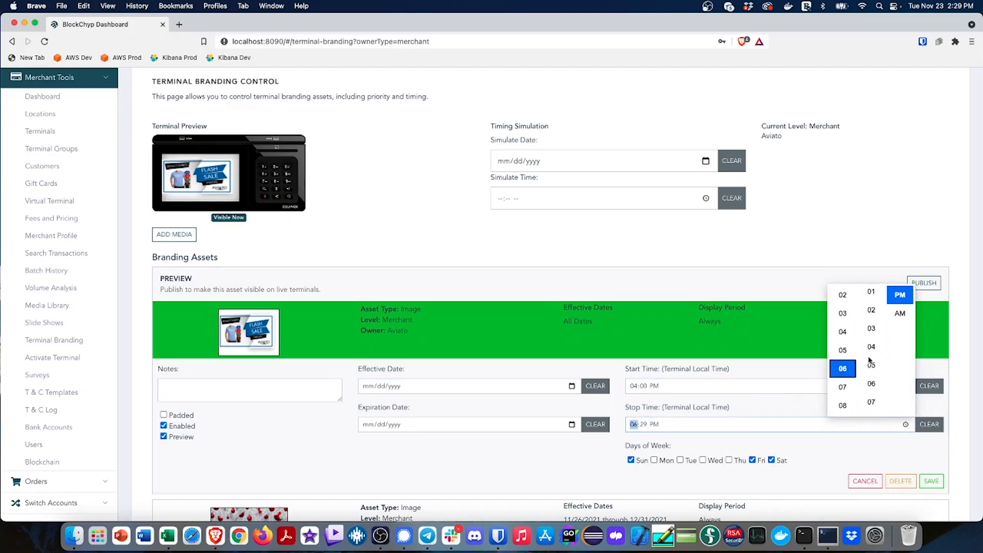
click(871, 351)
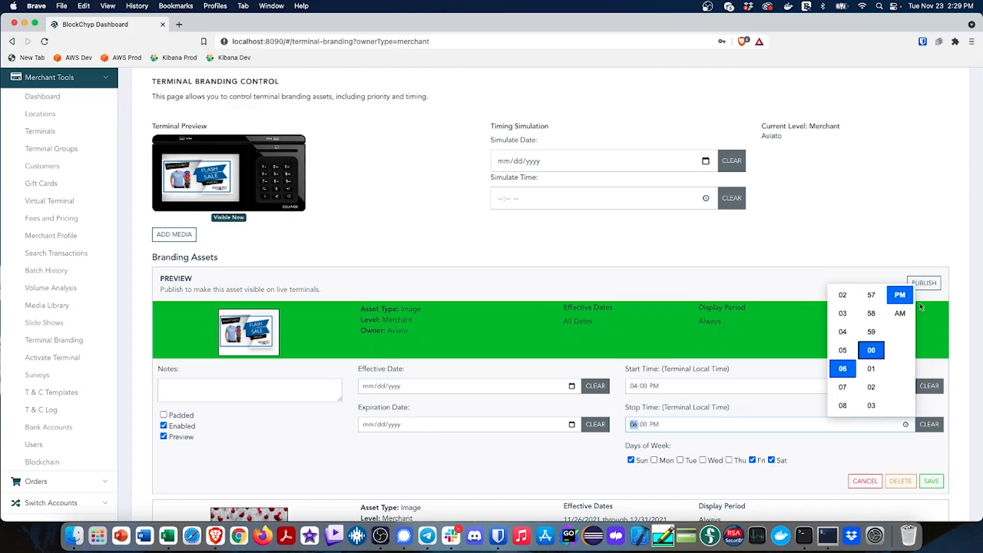
click(828, 462)
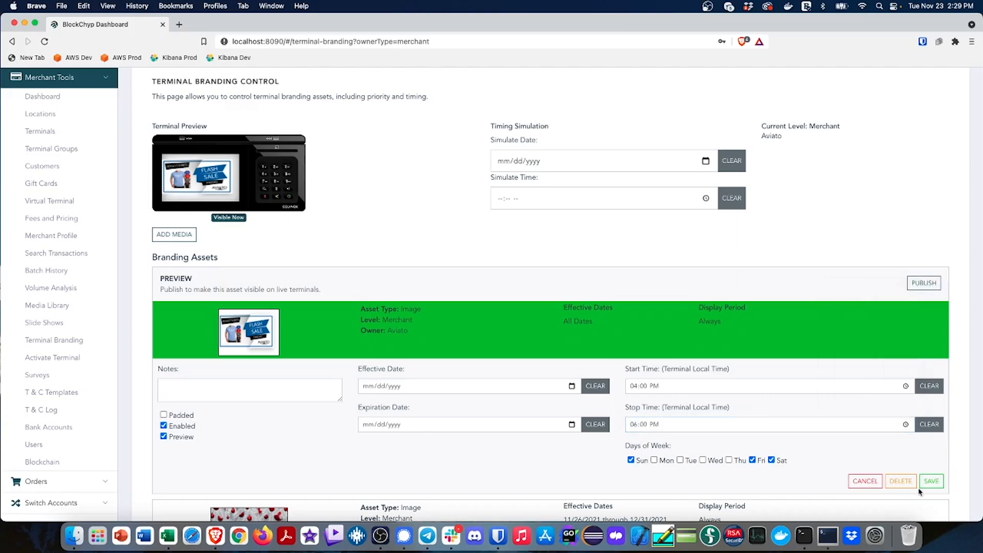
click(165, 436)
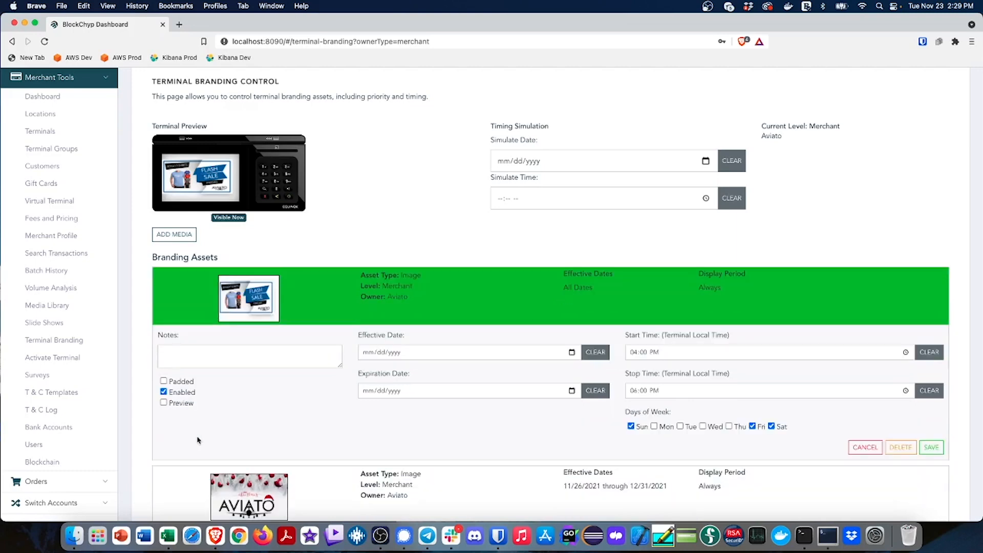
click(931, 447)
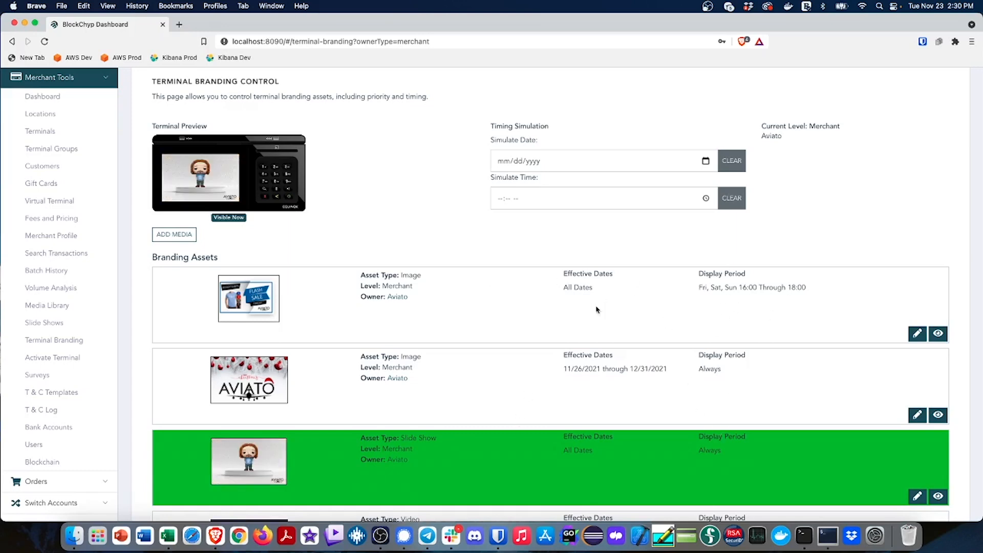
Simulate the terminal branding for 12/04/2021 at 05:30 PM, check the preview, and return to real time
click(705, 160)
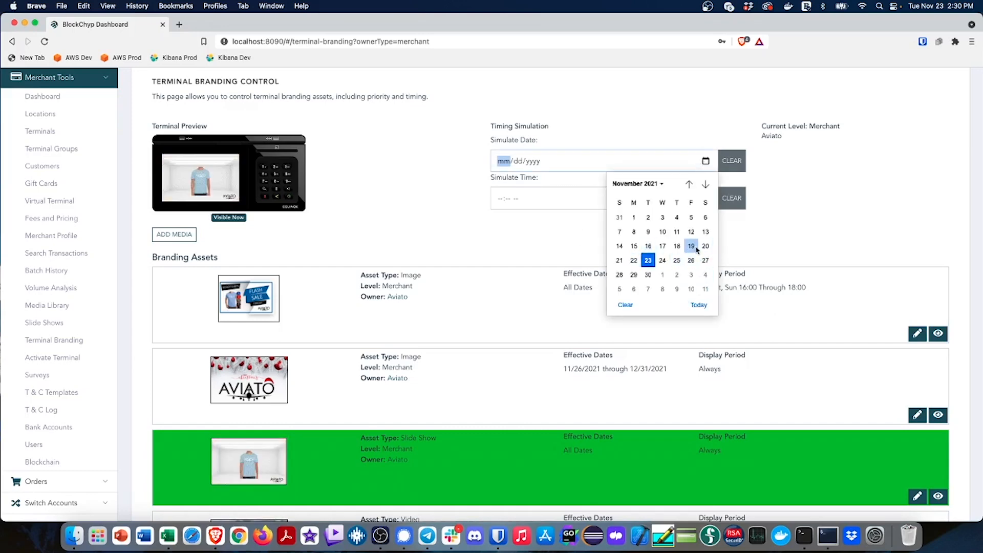
click(706, 276)
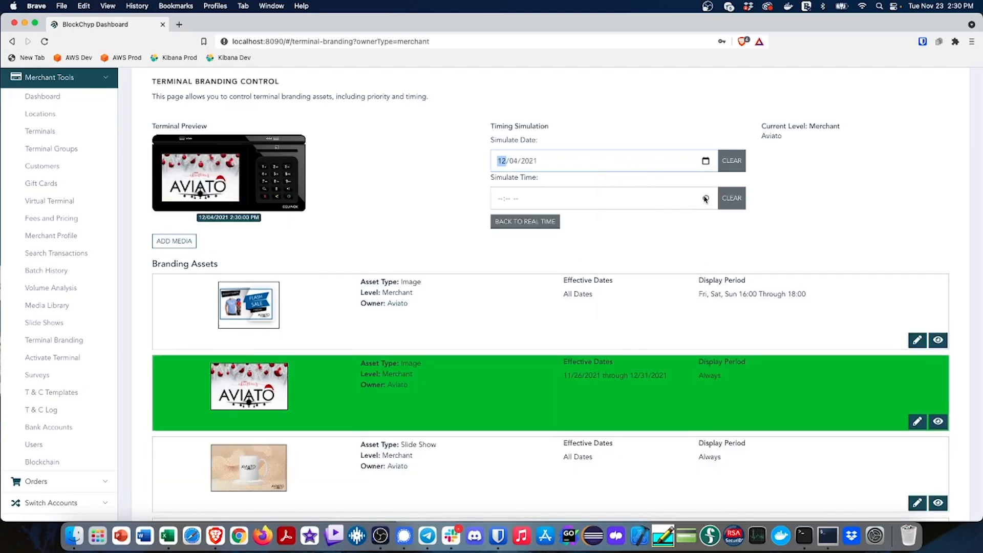
click(706, 199)
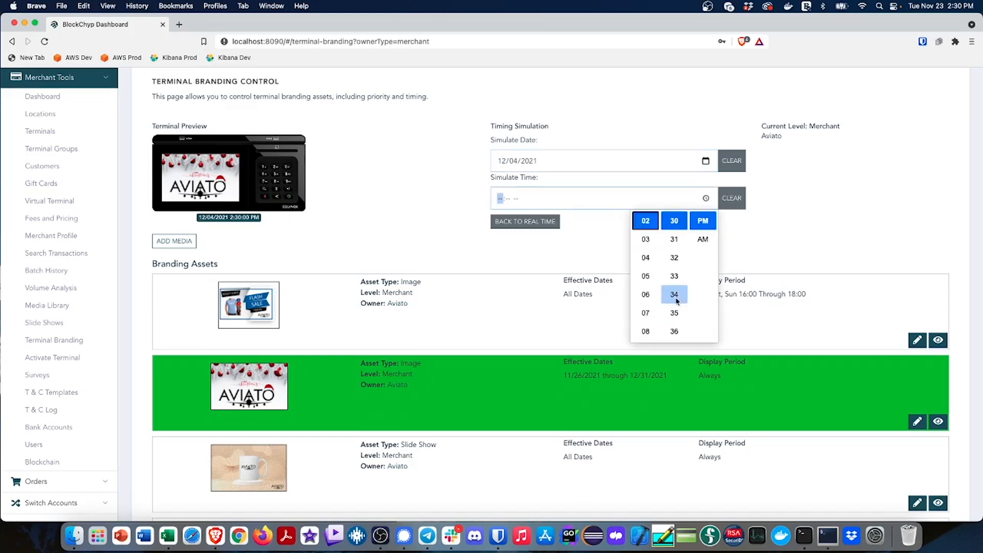
click(645, 276)
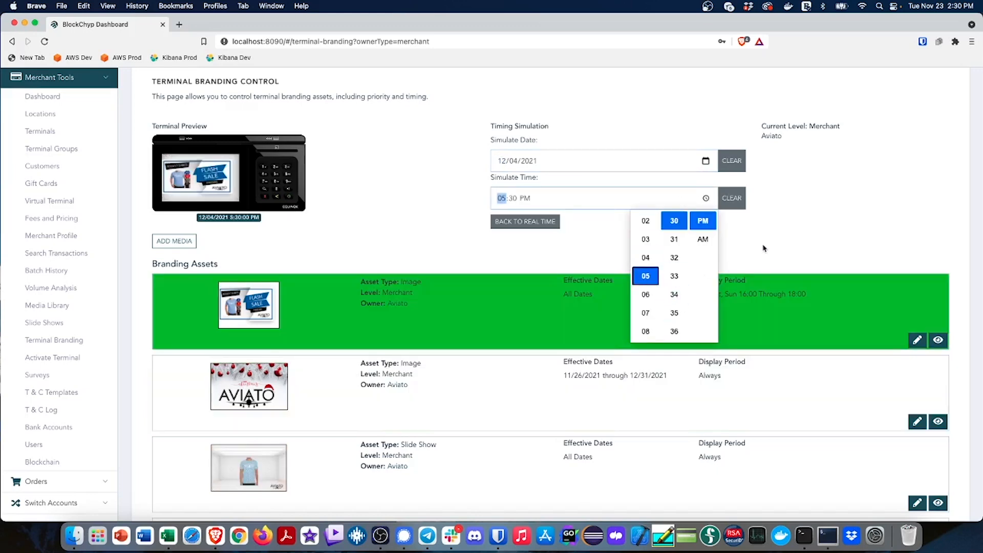
click(561, 278)
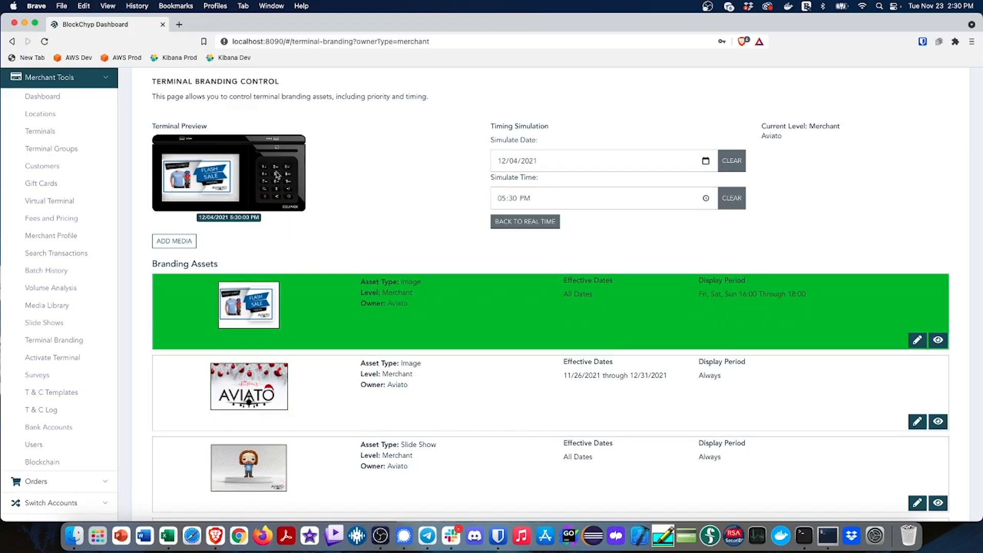
click(531, 223)
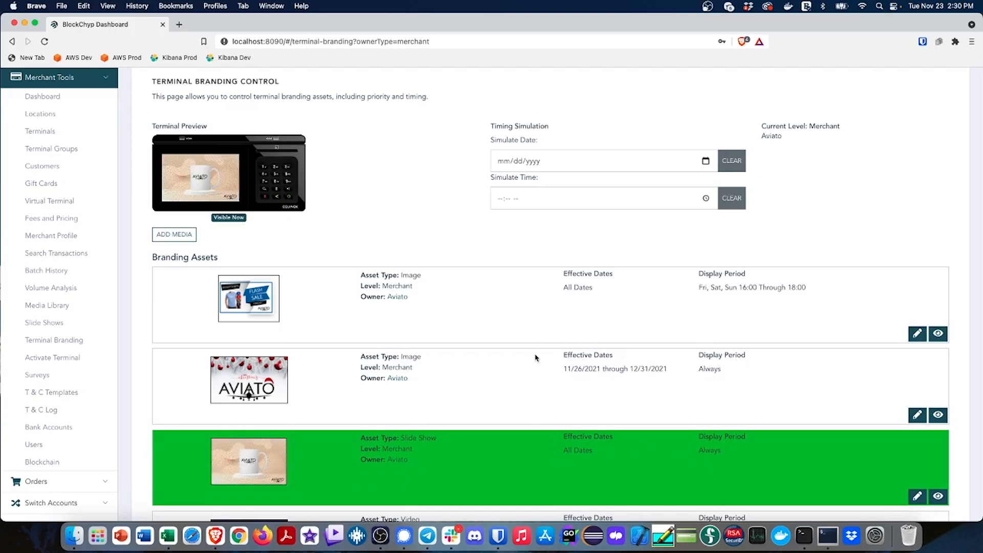
Move the video asset above the slide show in the branding assets order
scroll(527, 357, down, 4)
scroll(526, 357, down, 1)
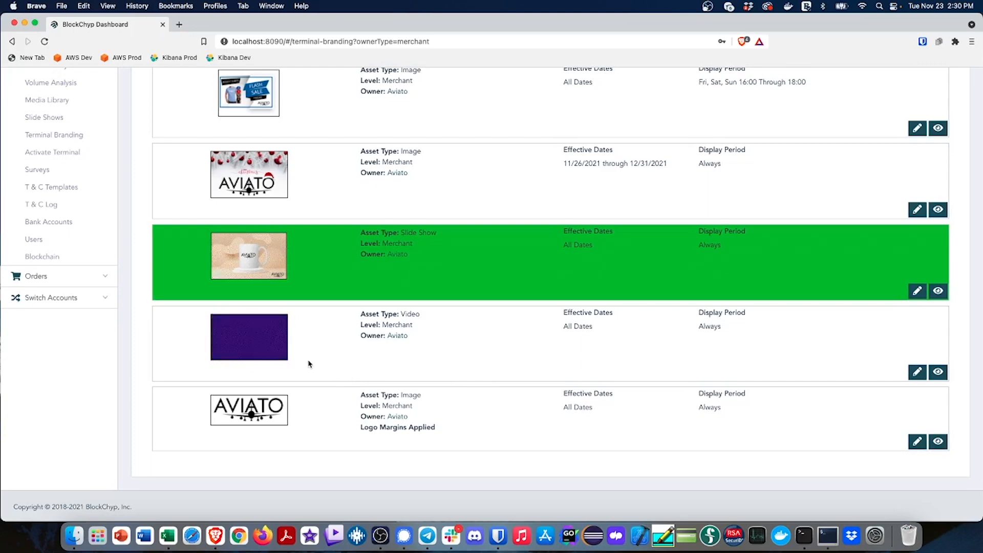
drag(309, 364, 305, 276)
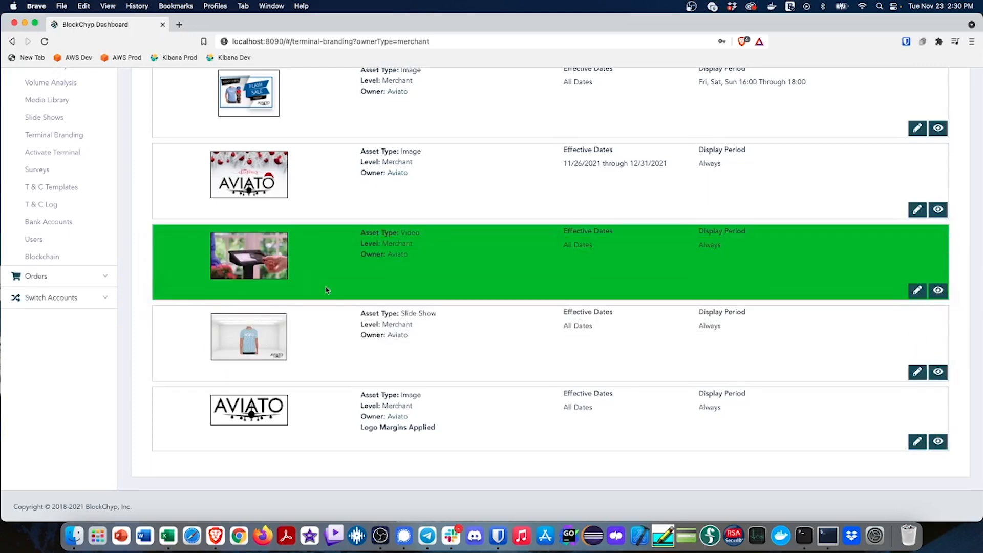
scroll(487, 294, up, 3)
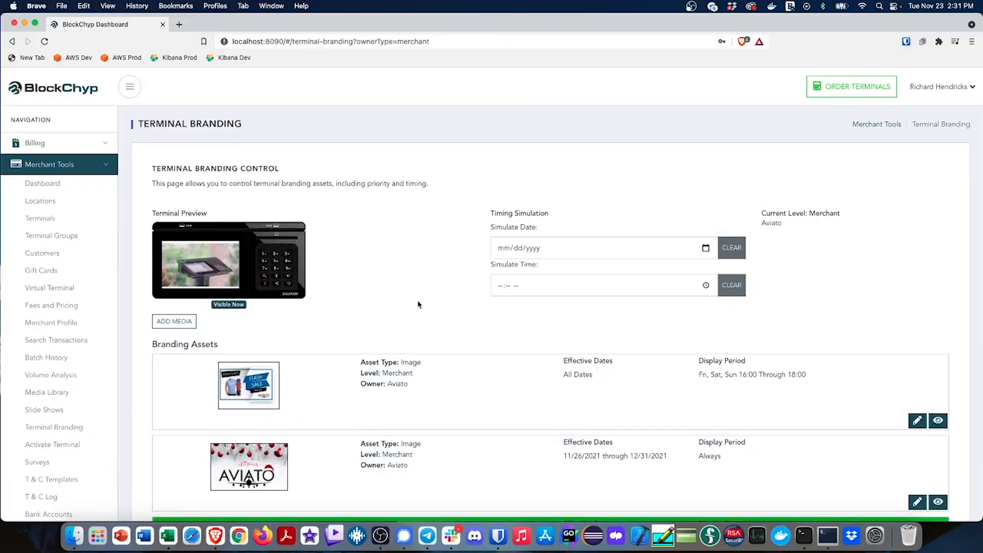
Preview the holiday image on the terminal with a manual override and review the branding assets list
scroll(440, 283, down, 3)
scroll(440, 283, down, 1)
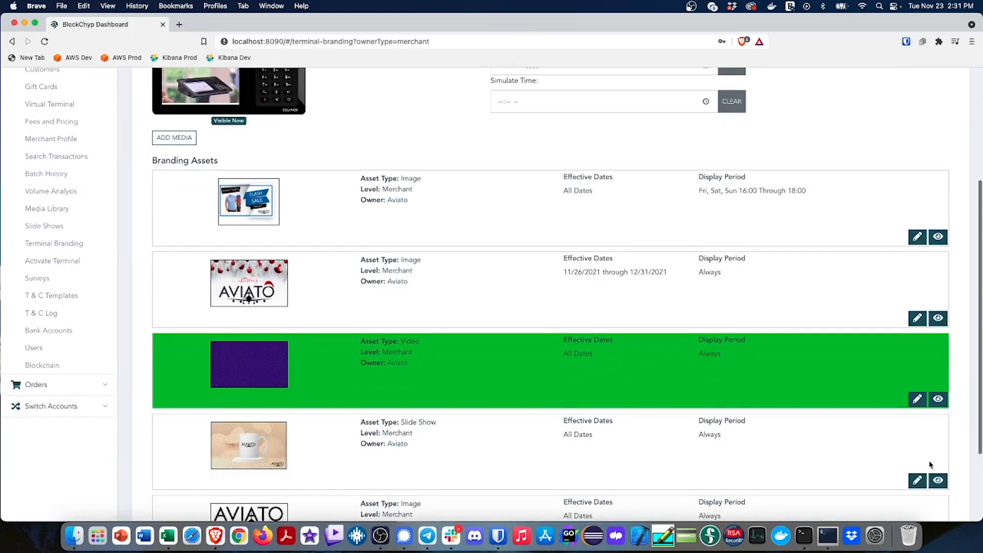
click(938, 319)
scroll(500, 307, up, 3)
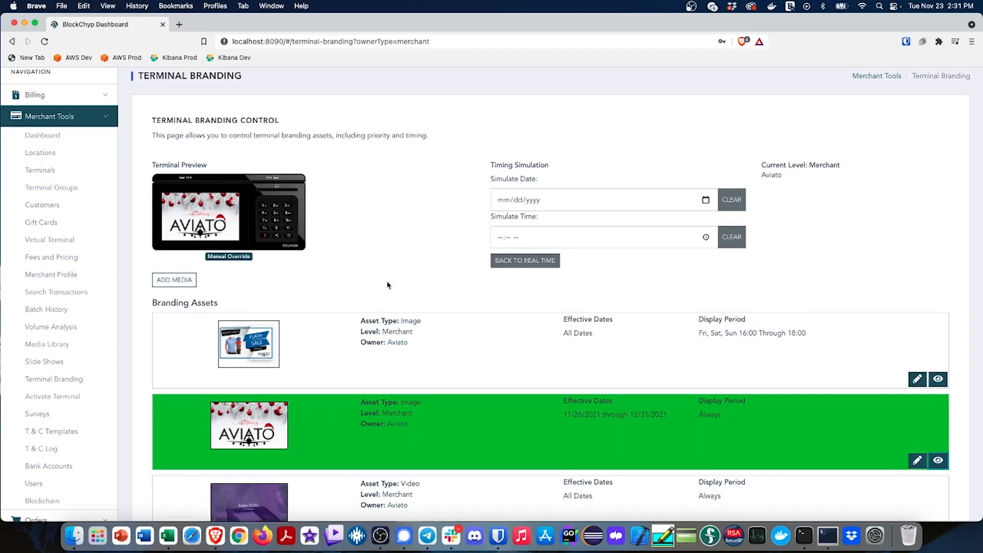
scroll(387, 286, down, 5)
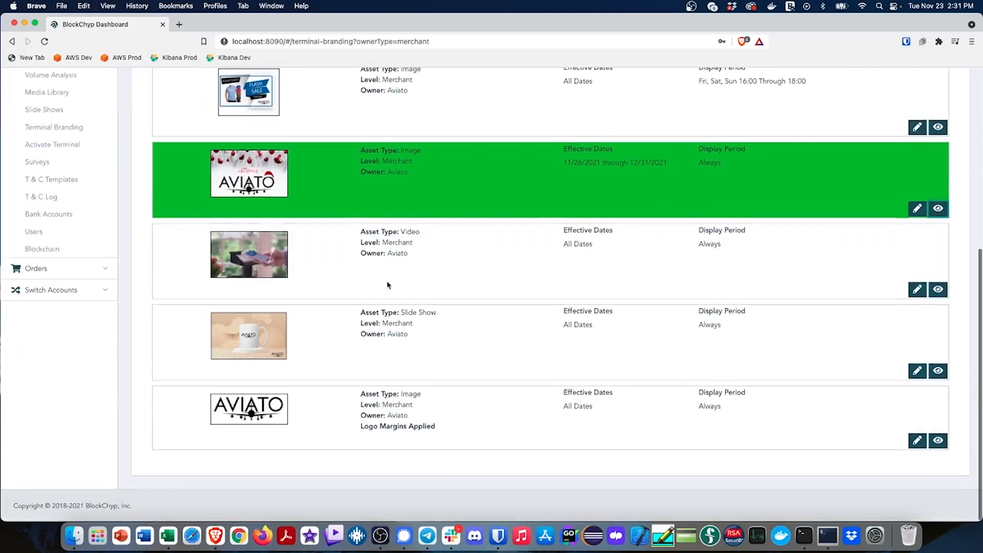
scroll(387, 285, up, 5)
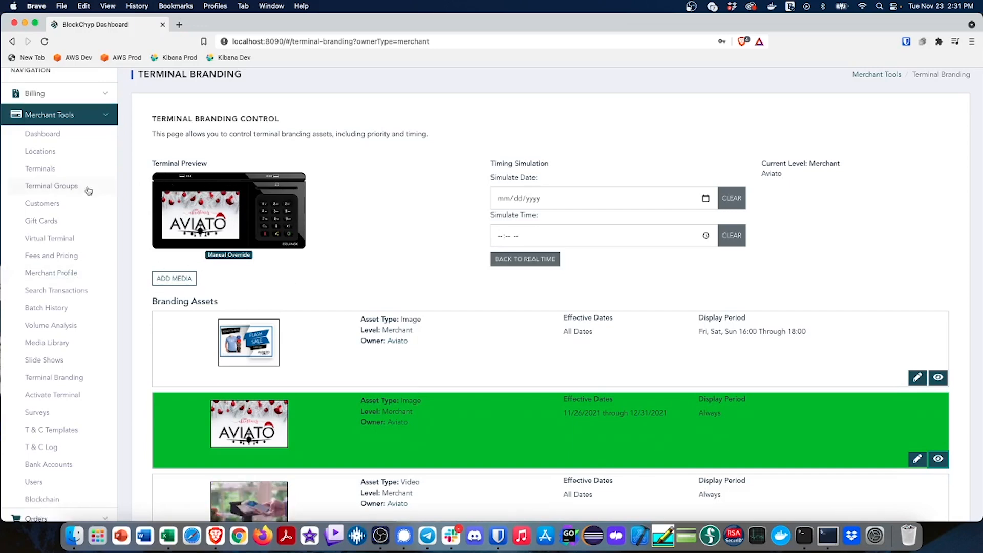
Create a terminal group named Font Terminals with LANE01, LANE02 and LANE03 as members
click(59, 187)
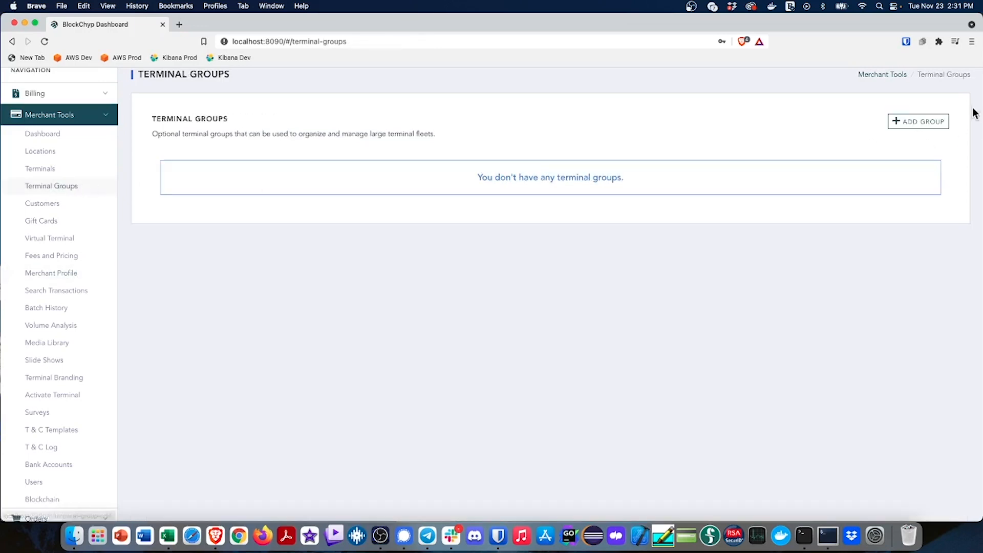
click(918, 121)
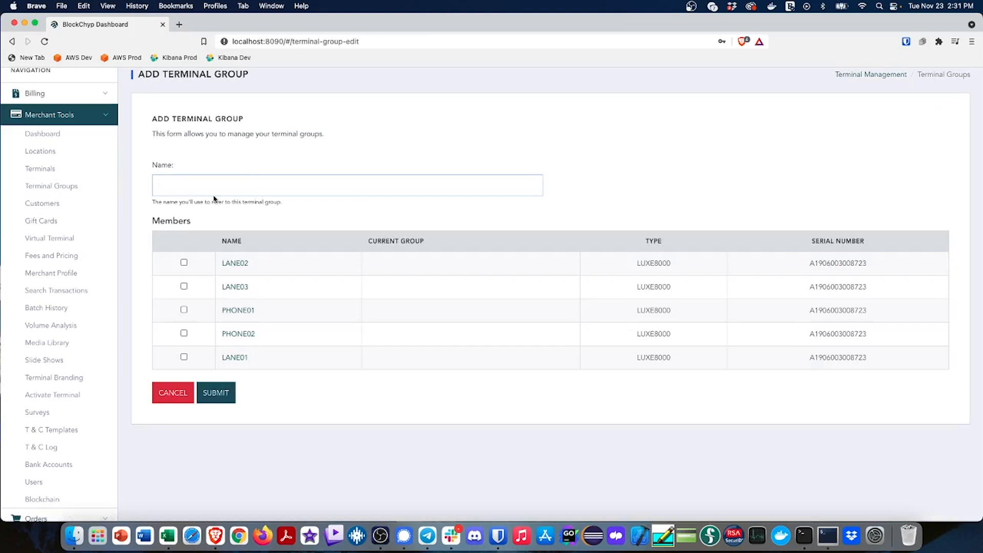
text(For)
click(184, 288)
click(223, 397)
Create a terminal group named Phone Order Terminals with PHONE01 and PHONE02 as members
click(916, 122)
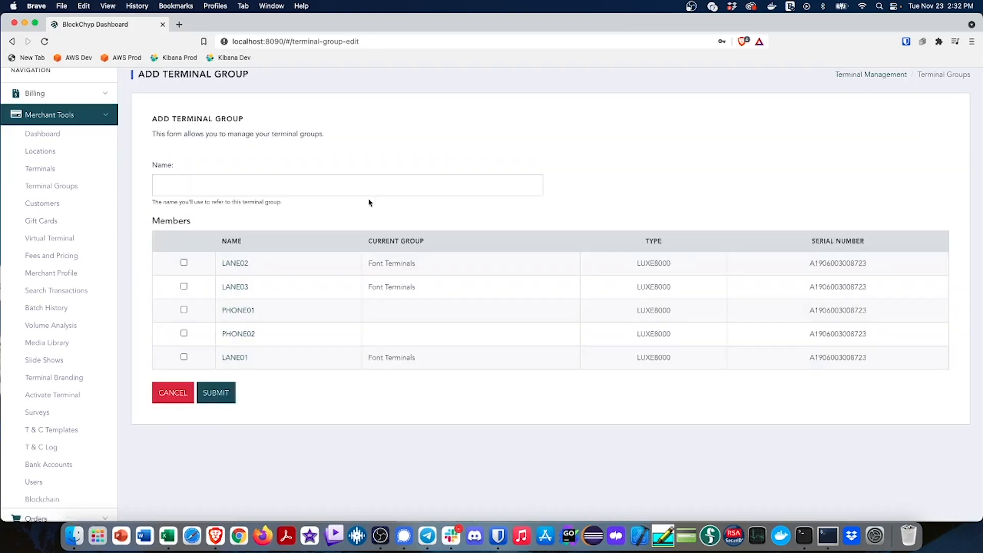
click(304, 182)
text(Phon)
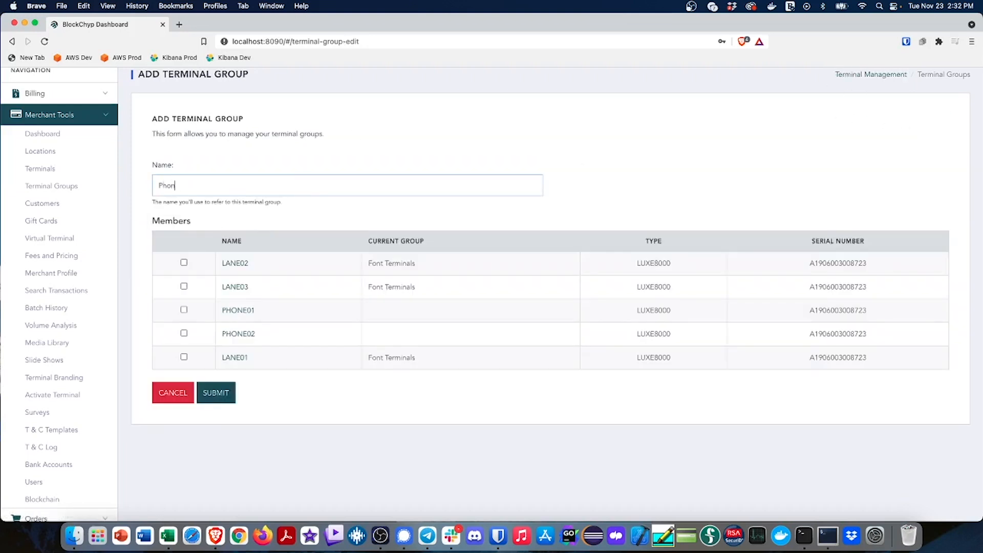
text(e Order Terminals)
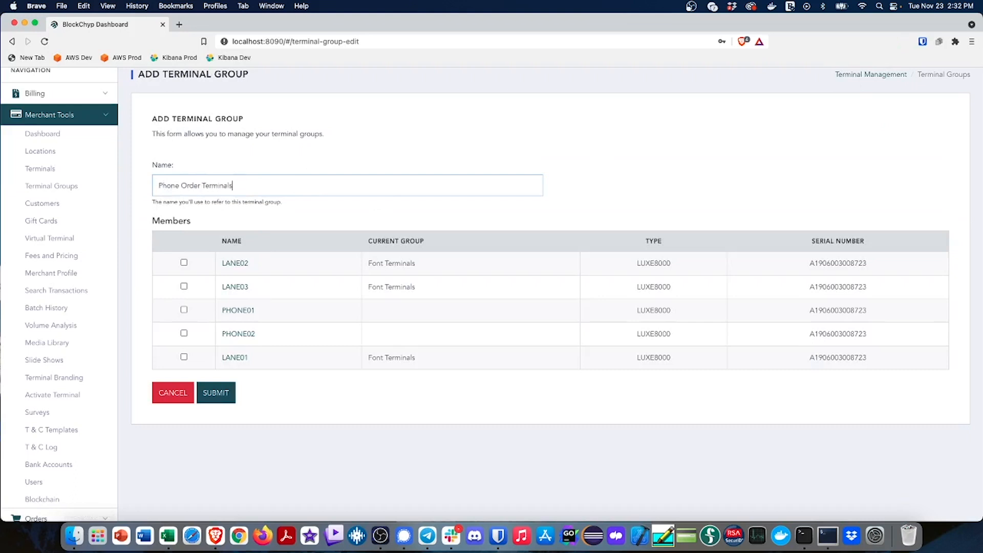
click(184, 310)
click(184, 333)
click(209, 396)
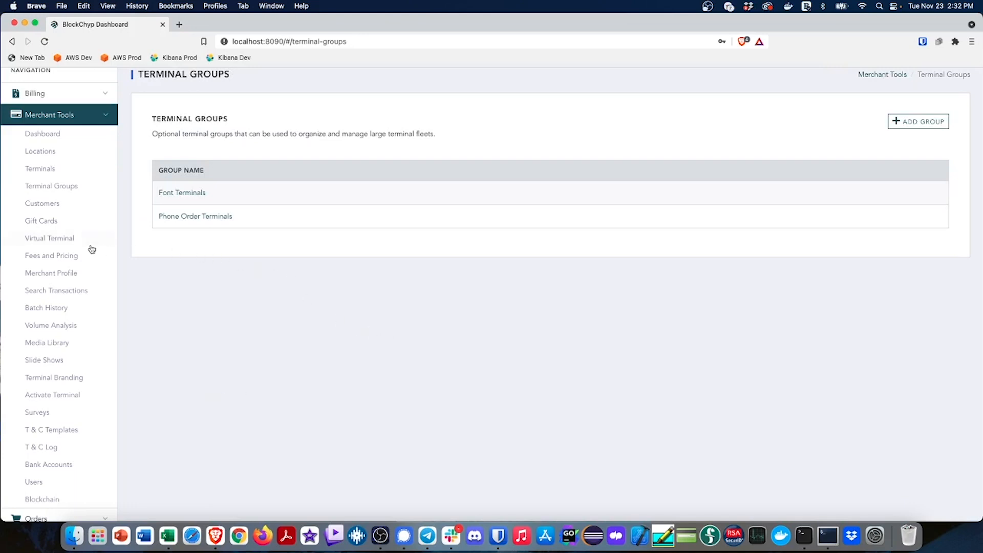
Rename the Font Terminals group as Front Terminals and save it
click(179, 193)
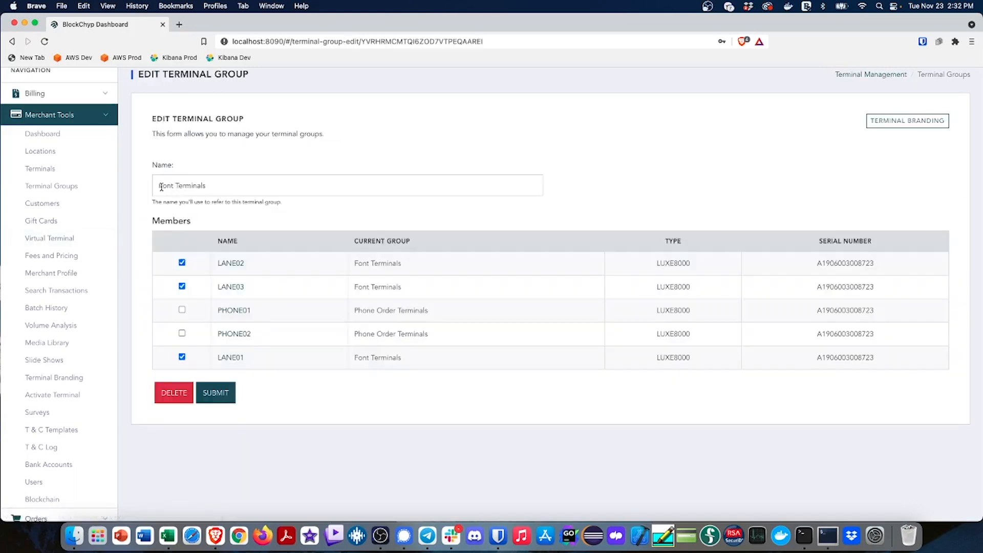
click(164, 185)
text(r)
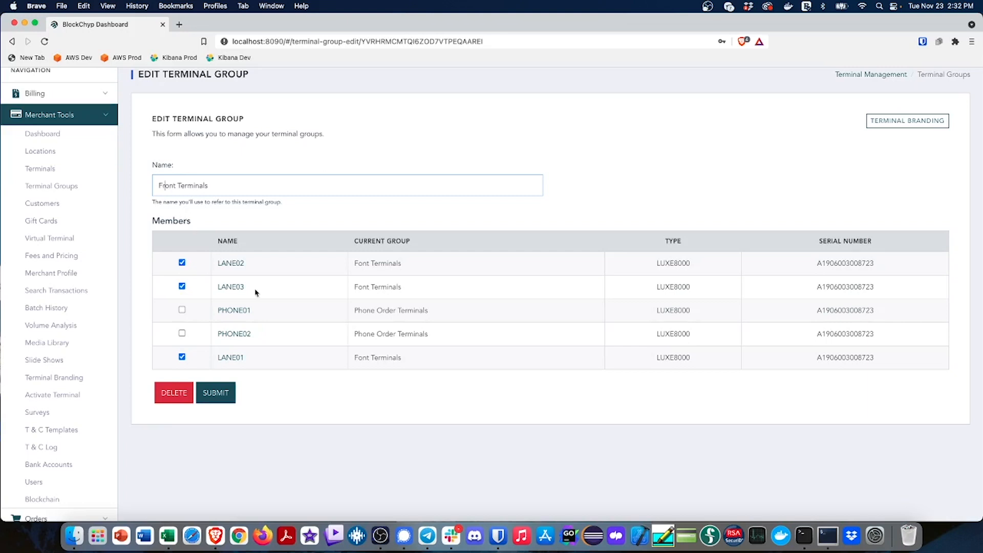
click(215, 393)
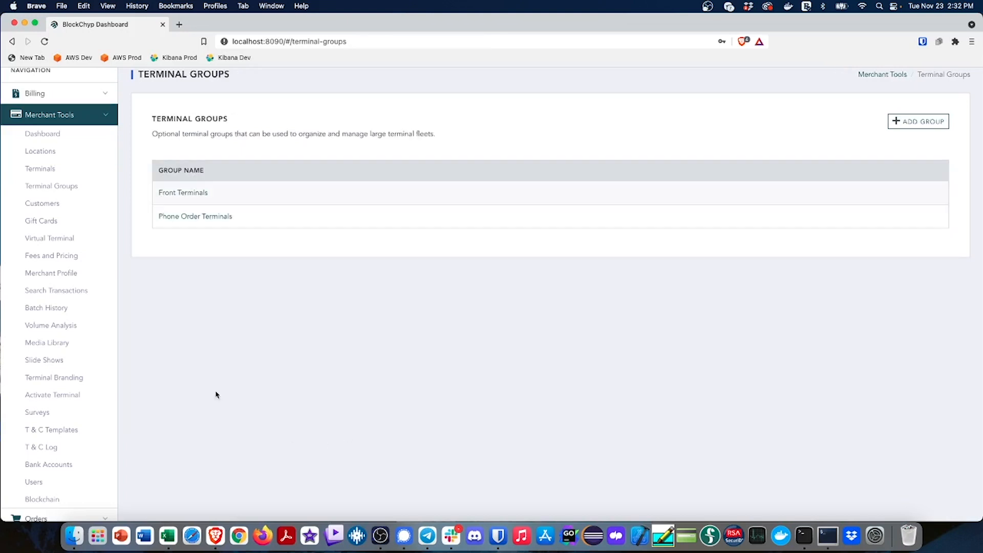
Open the terminal branding of the Front Terminals group and review its branding assets
click(190, 193)
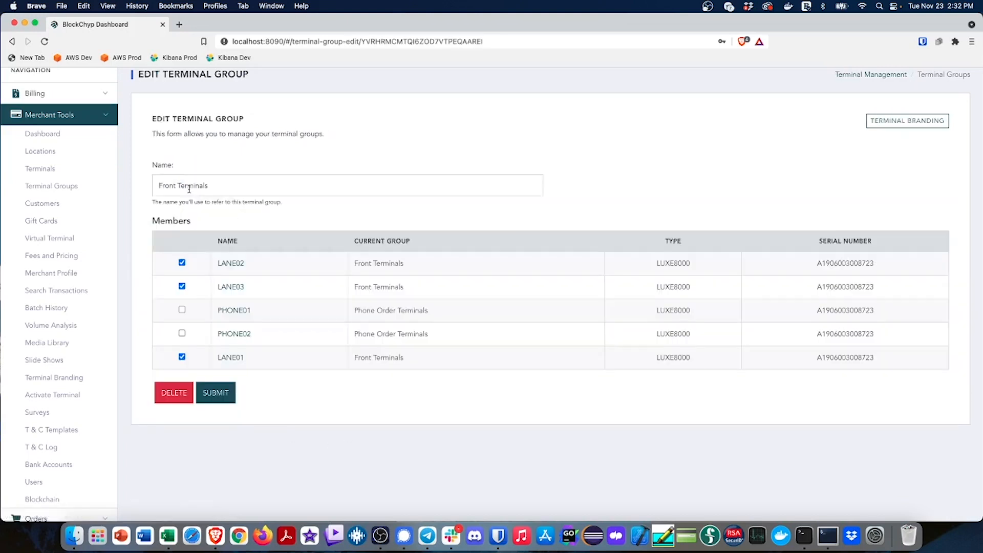
click(917, 122)
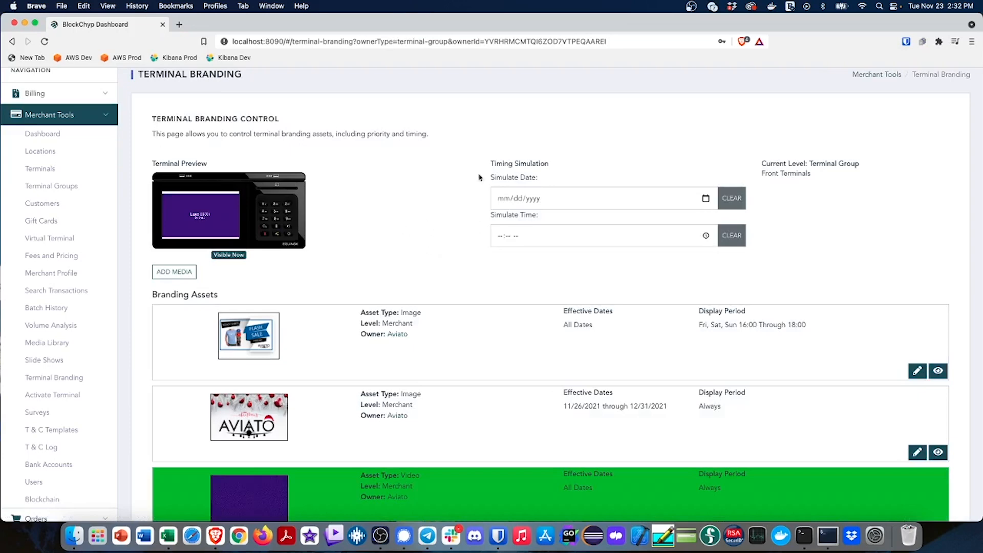
scroll(425, 215, down, 3)
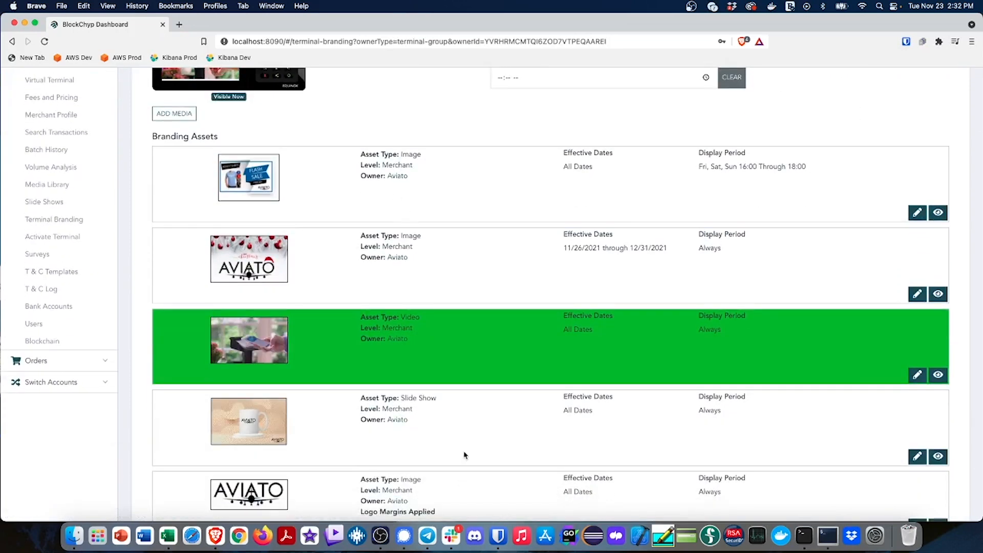
scroll(440, 453, up, 3)
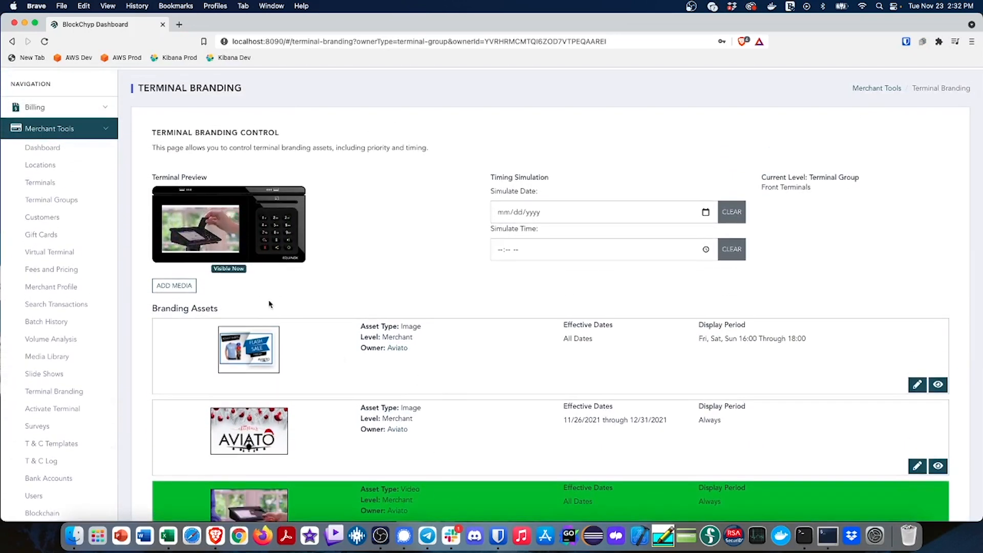
Add the long-haired figurine image from the media library to the Front Terminals group's branding and publish it
click(183, 288)
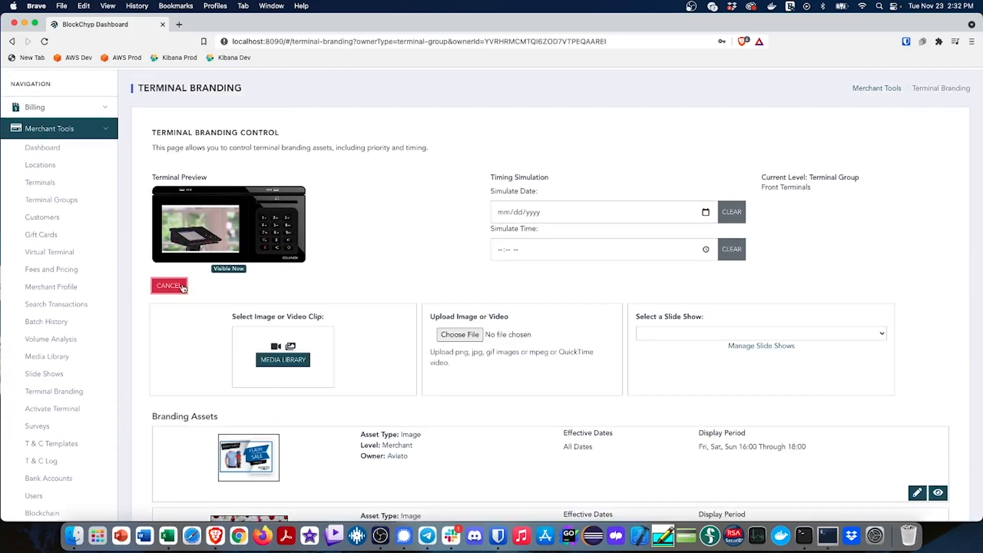
click(283, 360)
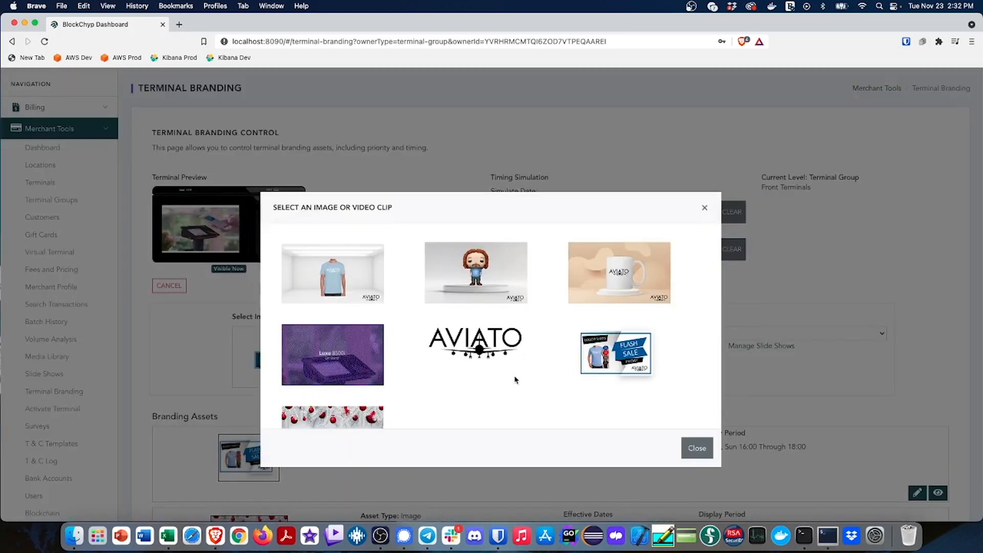
scroll(513, 377, down, 3)
scroll(514, 377, up, 3)
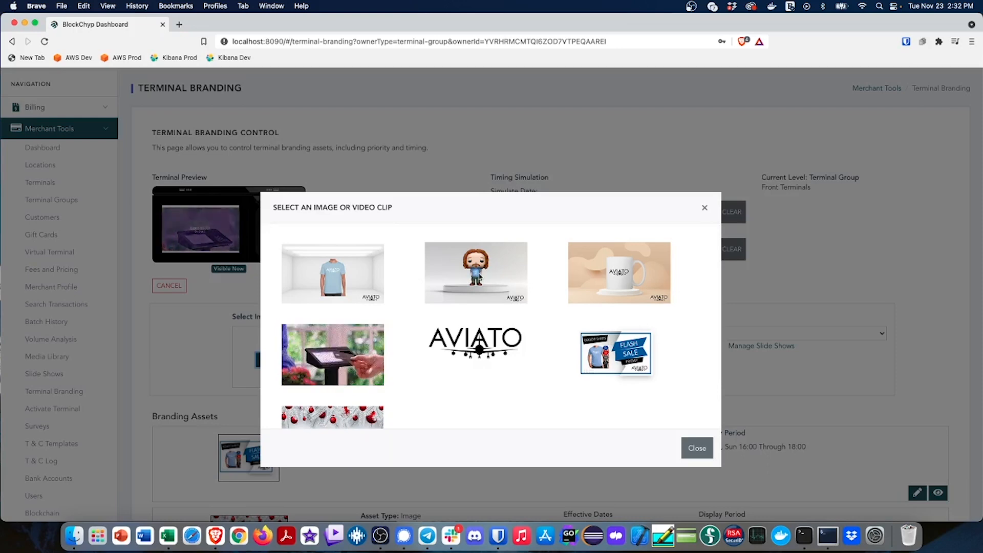
click(487, 284)
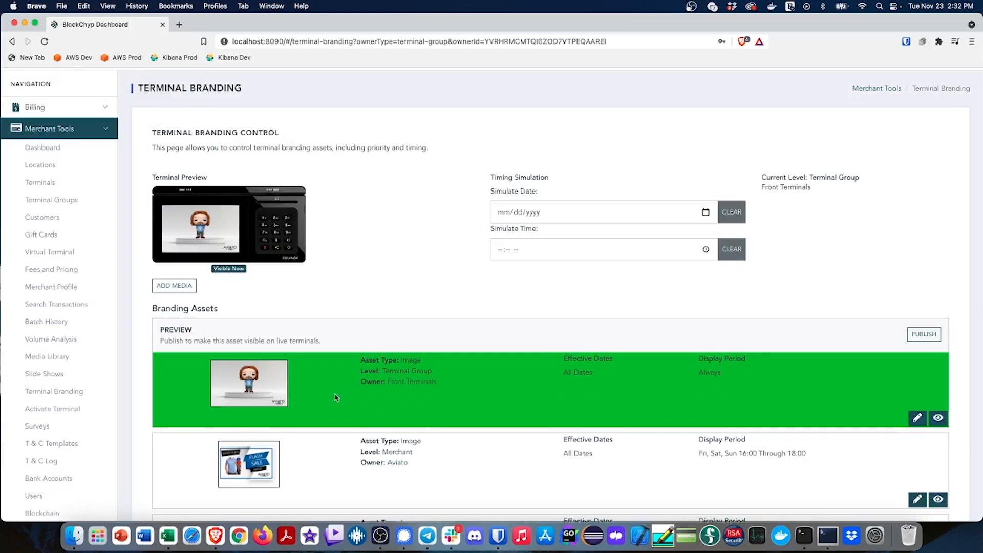
scroll(334, 392, down, 1)
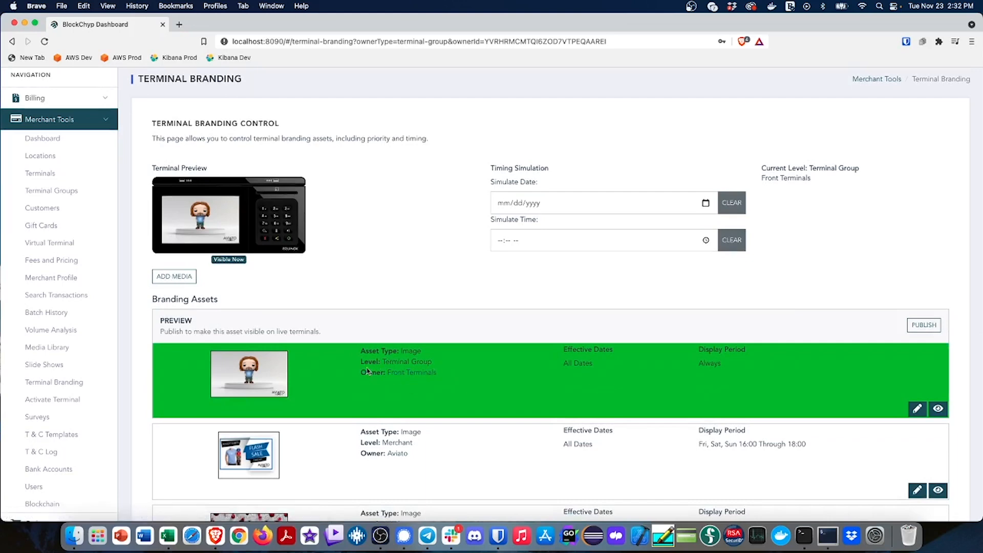
click(921, 326)
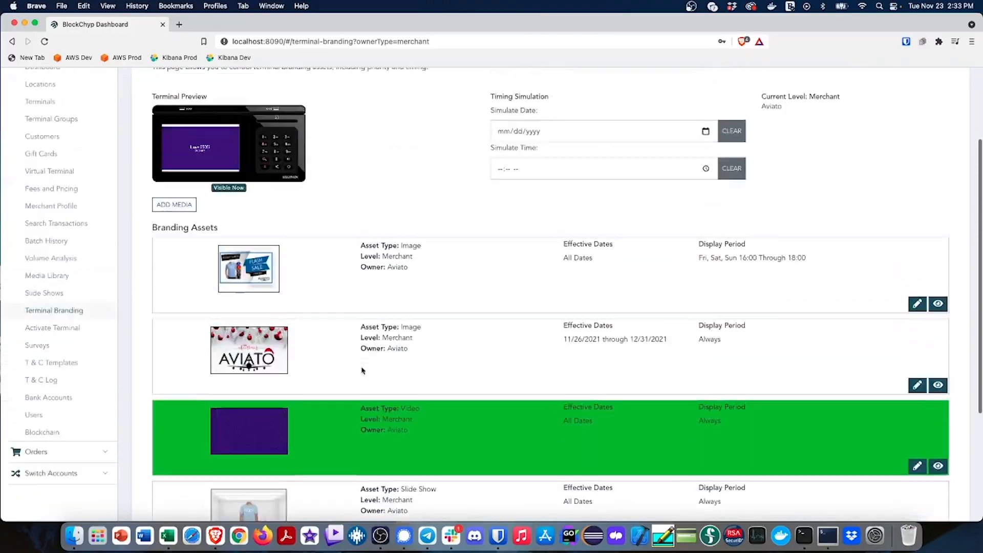
scroll(362, 370, up, 2)
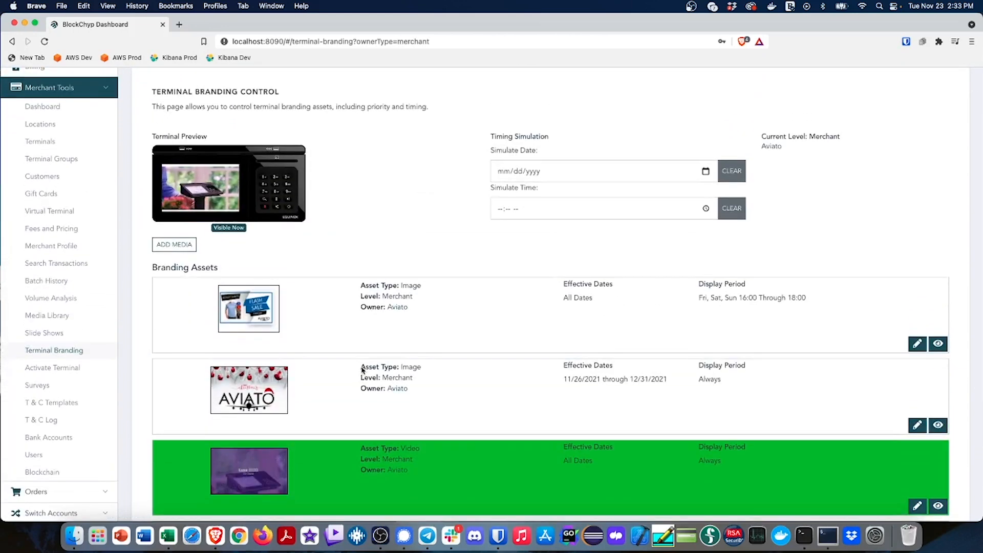
scroll(323, 353, up, 1)
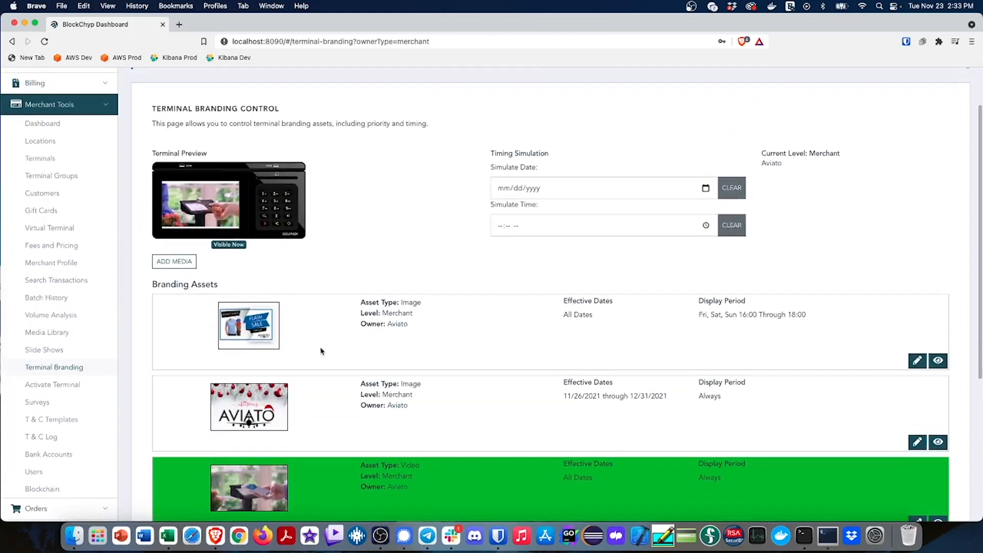
Look up terminal LANE01 in the terminal fleet and open the terminal-level branding from its status page
click(70, 162)
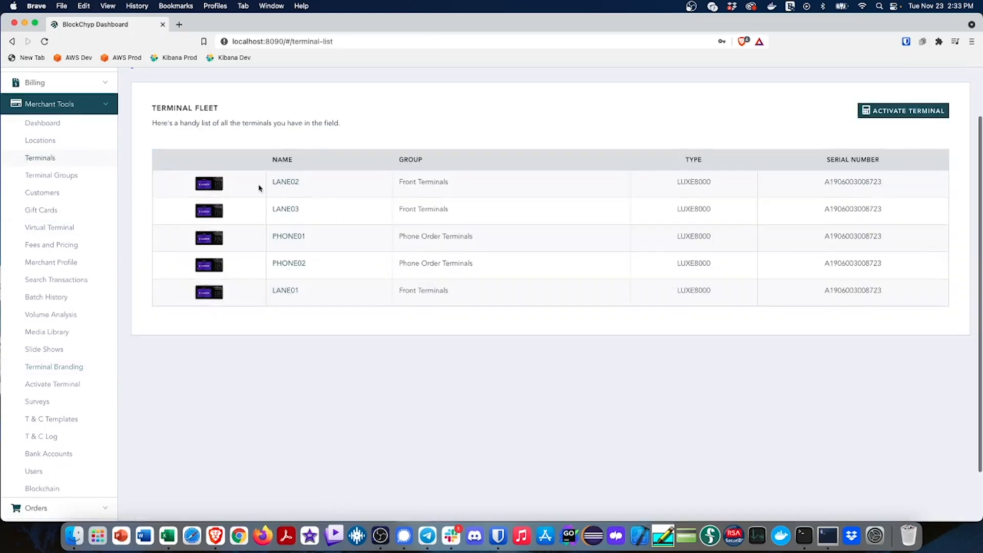
click(281, 292)
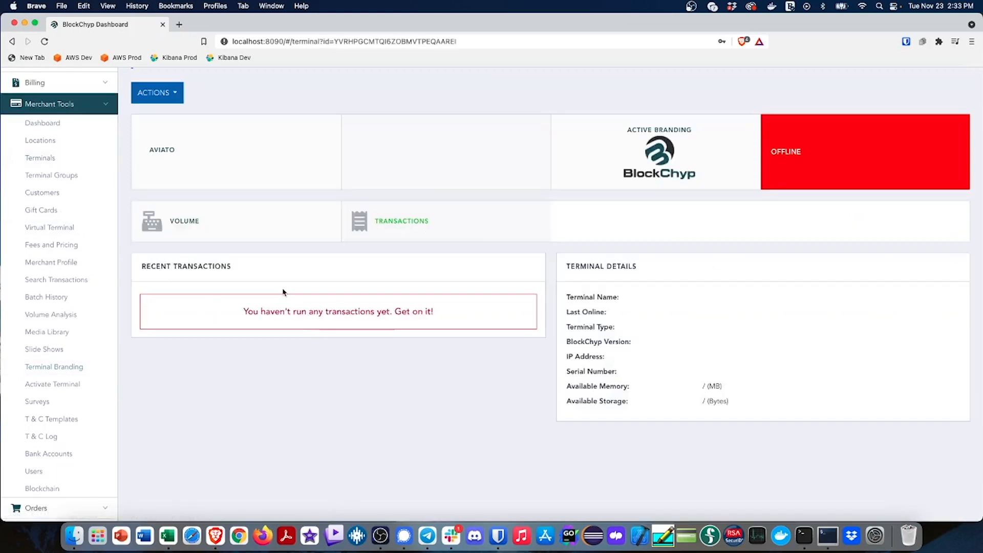
scroll(447, 432, up, 2)
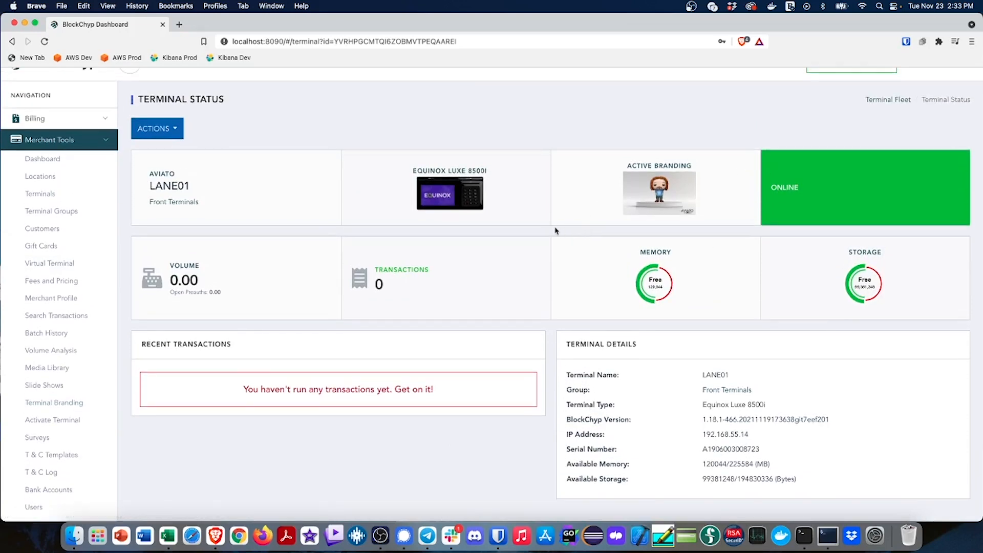
click(655, 195)
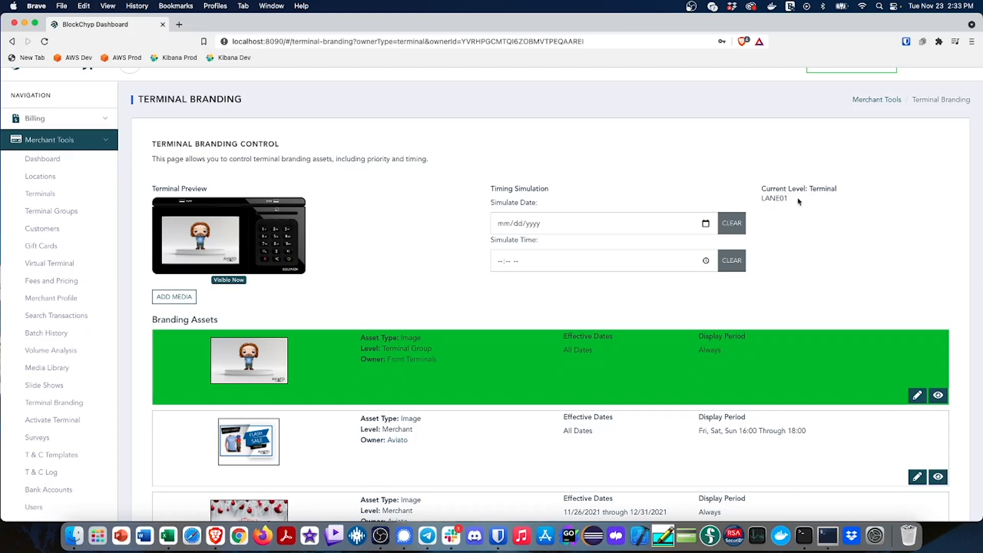
scroll(469, 268, down, 1)
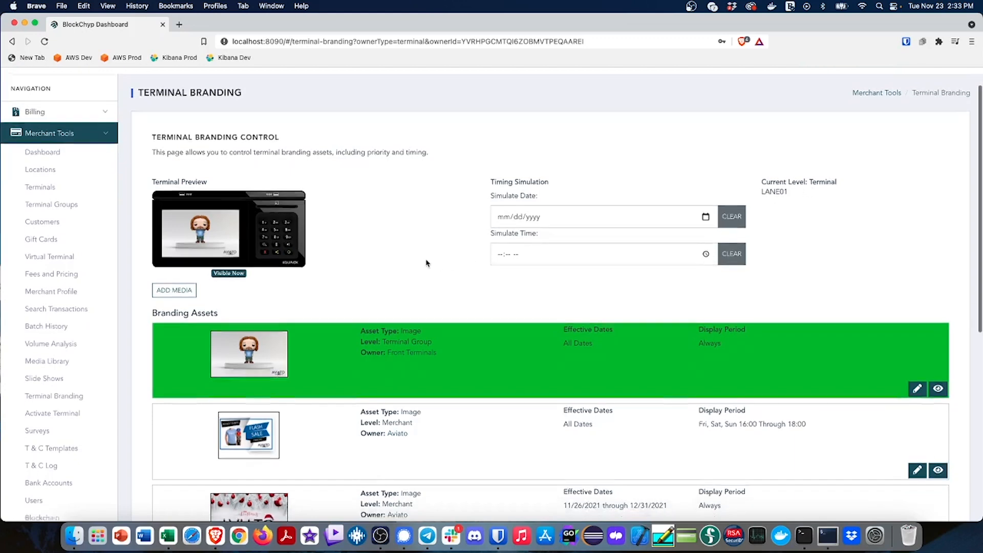
Add the Aviato mug image from the media library to LANE01's terminal branding and publish it
click(188, 293)
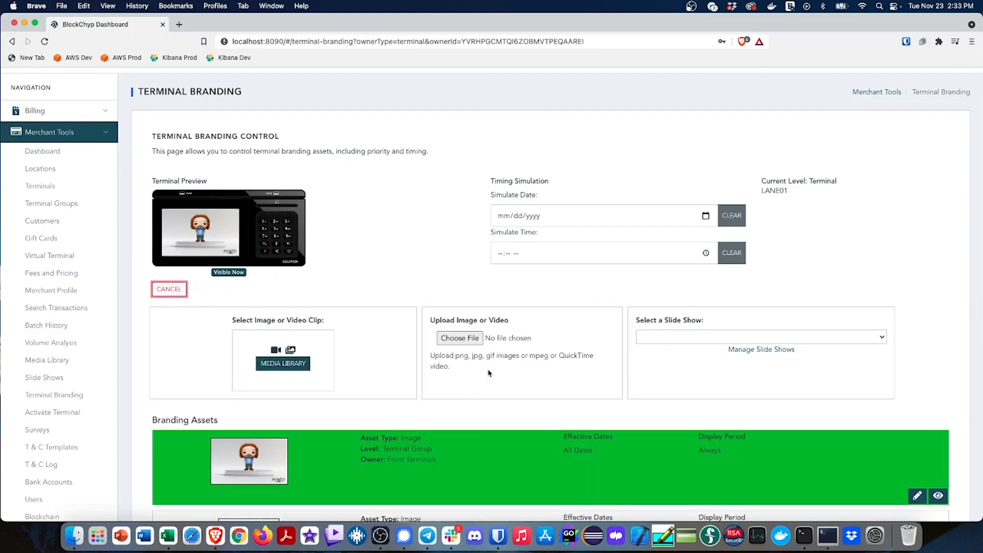
click(290, 367)
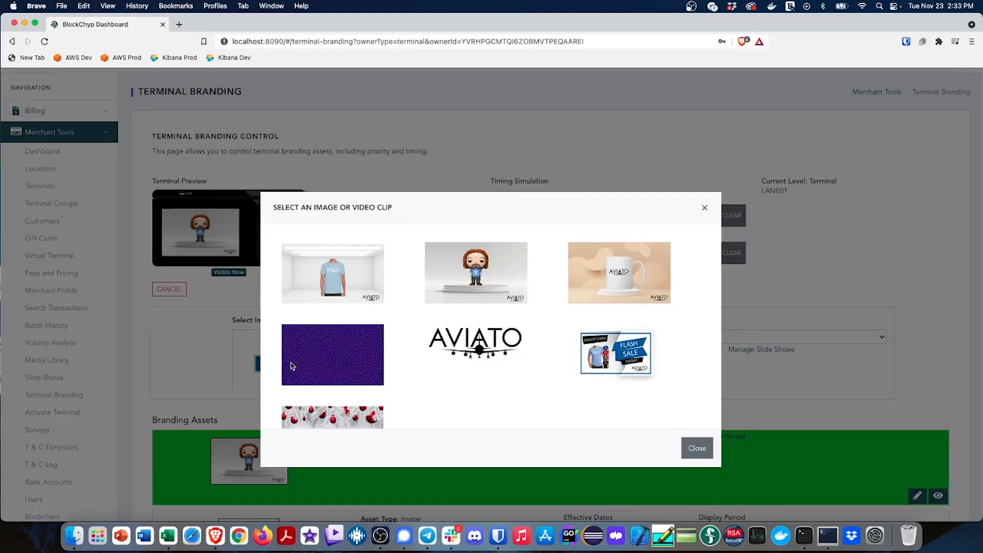
click(620, 271)
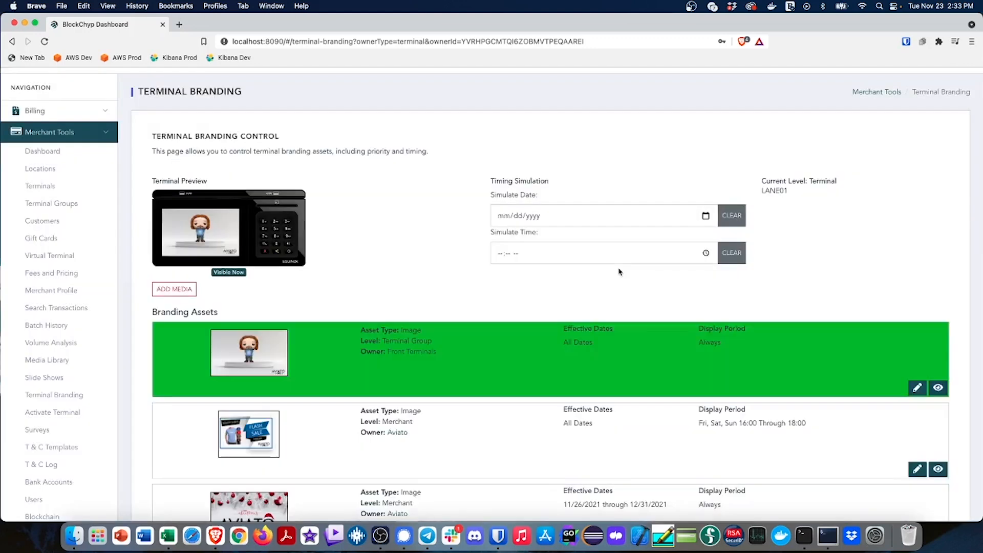
click(921, 340)
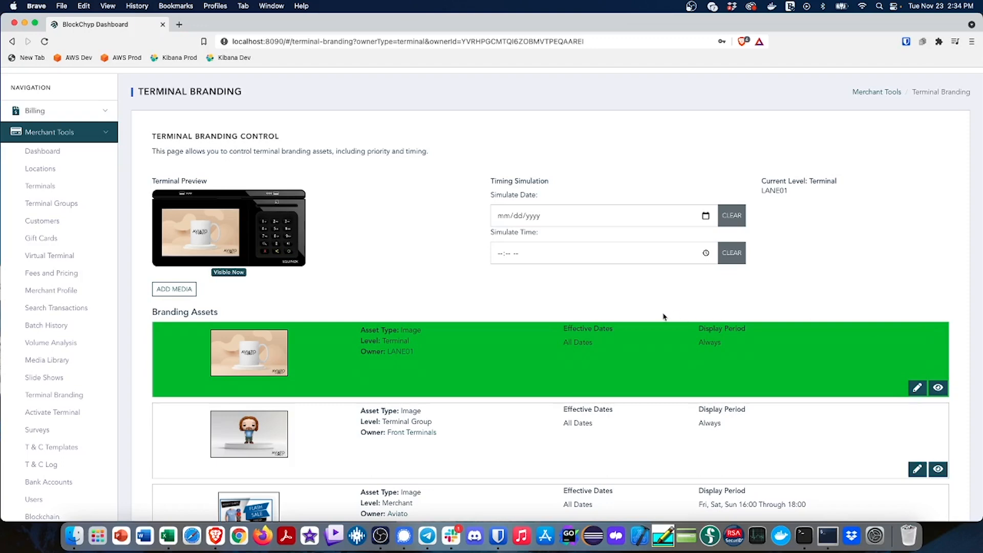
scroll(421, 290, down, 8)
scroll(422, 289, up, 9)
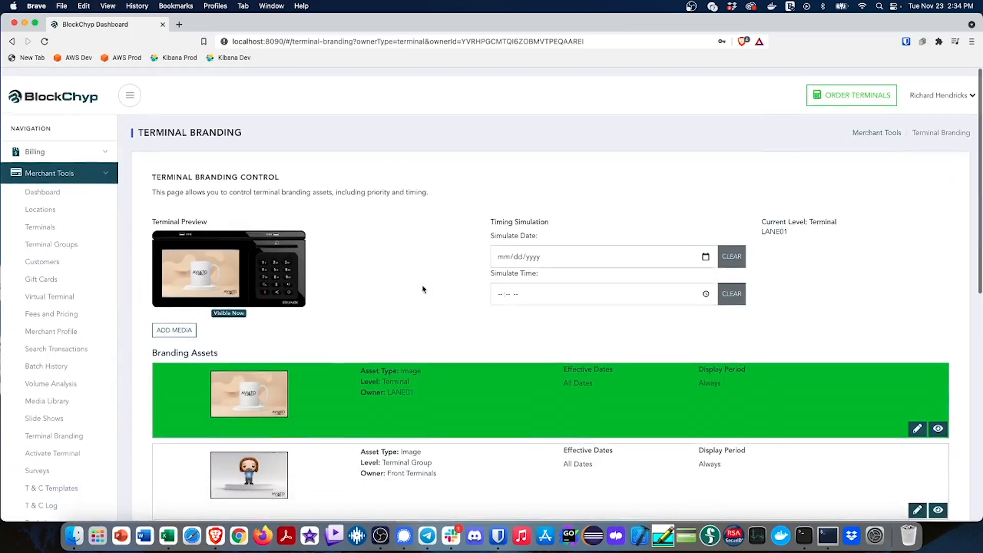
scroll(422, 289, down, 3)
scroll(423, 290, up, 3)
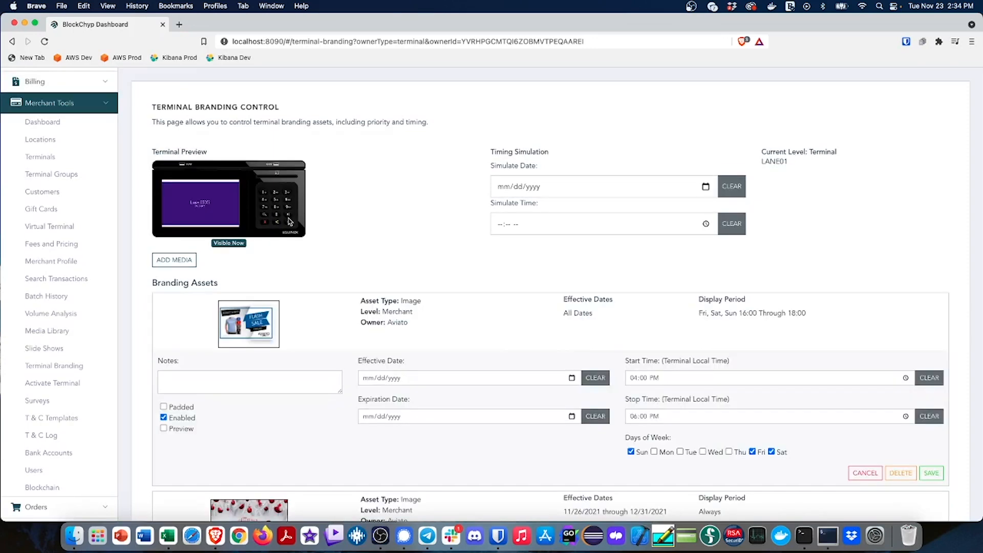
Delete the merchant-level Flash Sale image and the Aviato holiday image from the branding assets
scroll(364, 267, down, 2)
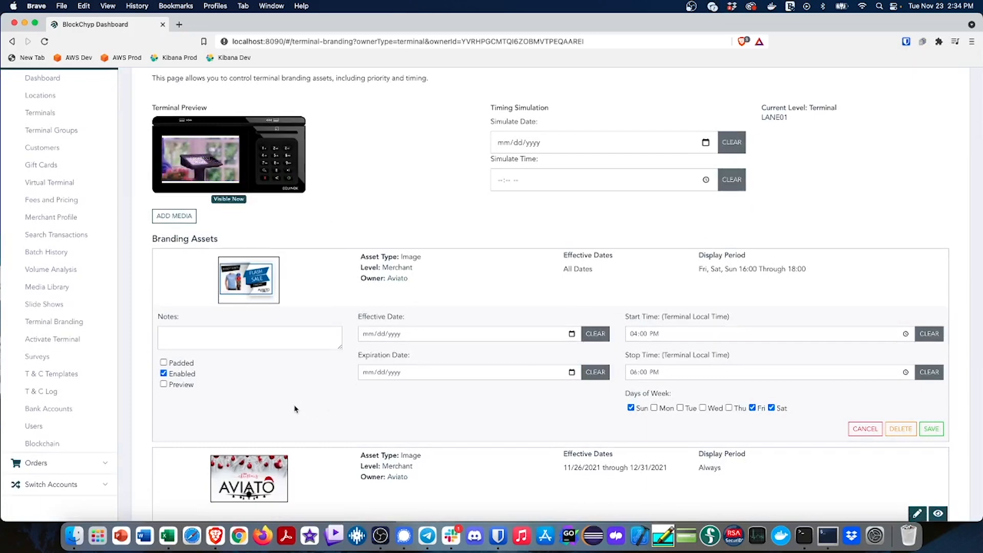
scroll(287, 407, down, 1)
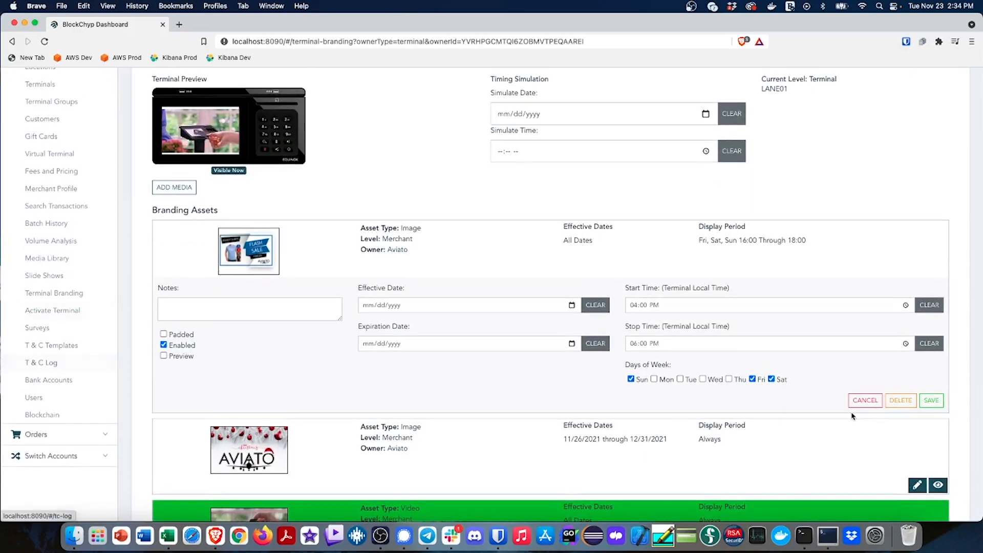
click(900, 400)
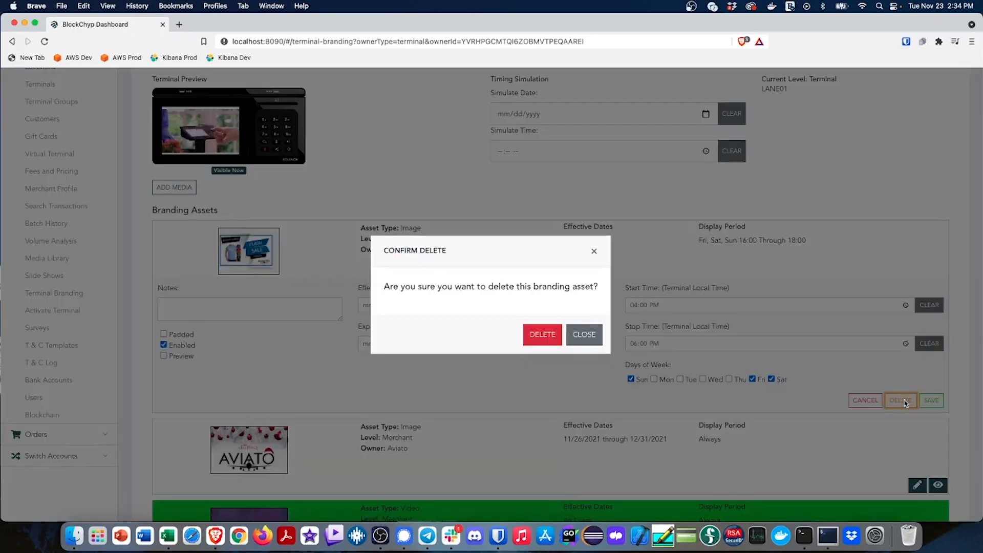
click(542, 335)
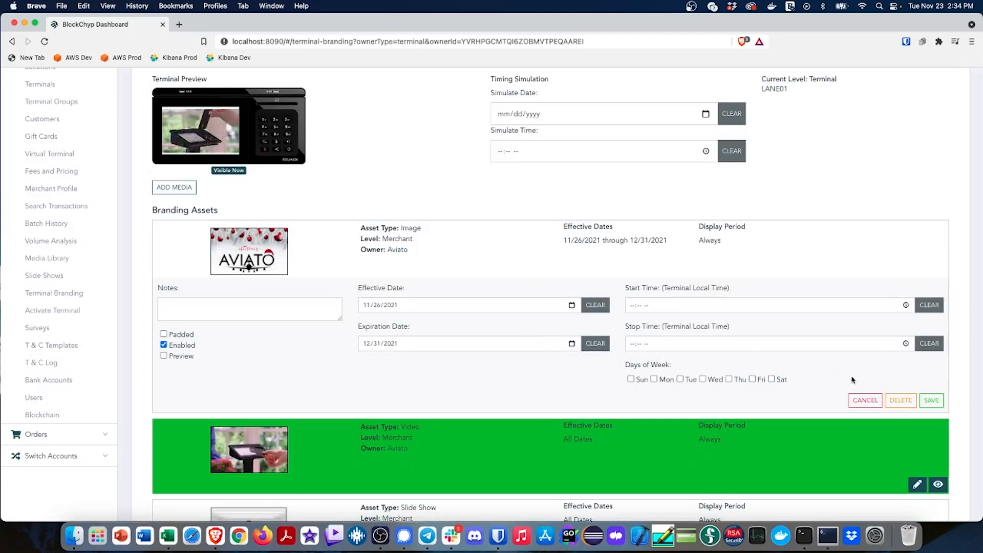
click(900, 400)
click(542, 334)
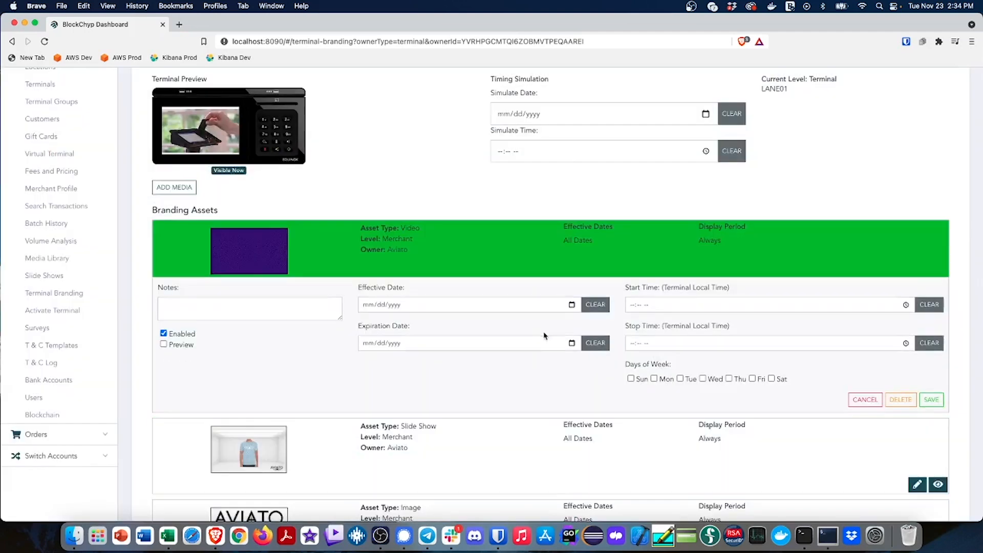
Delete all remaining merchant branding assets: the video, the slide show and the Aviato logo
click(901, 401)
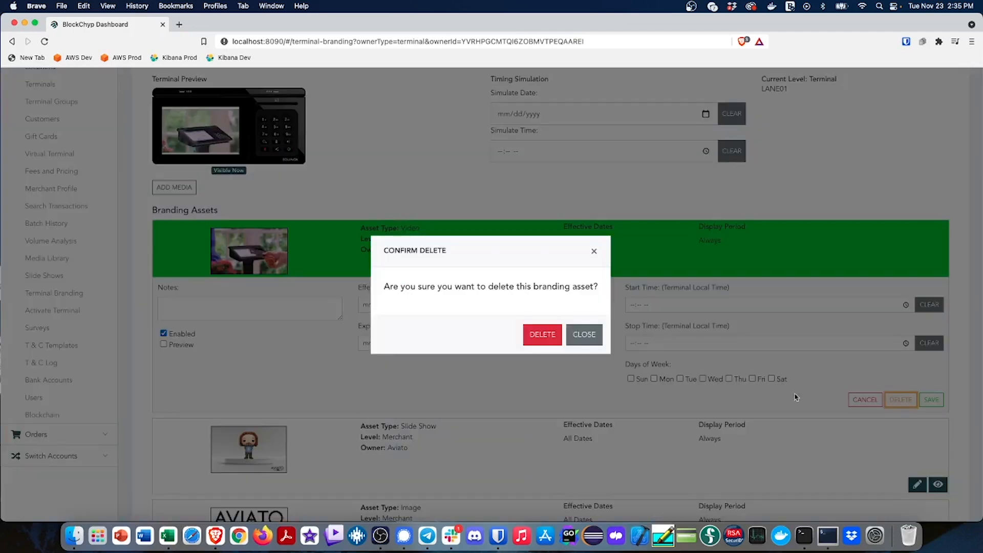
click(543, 335)
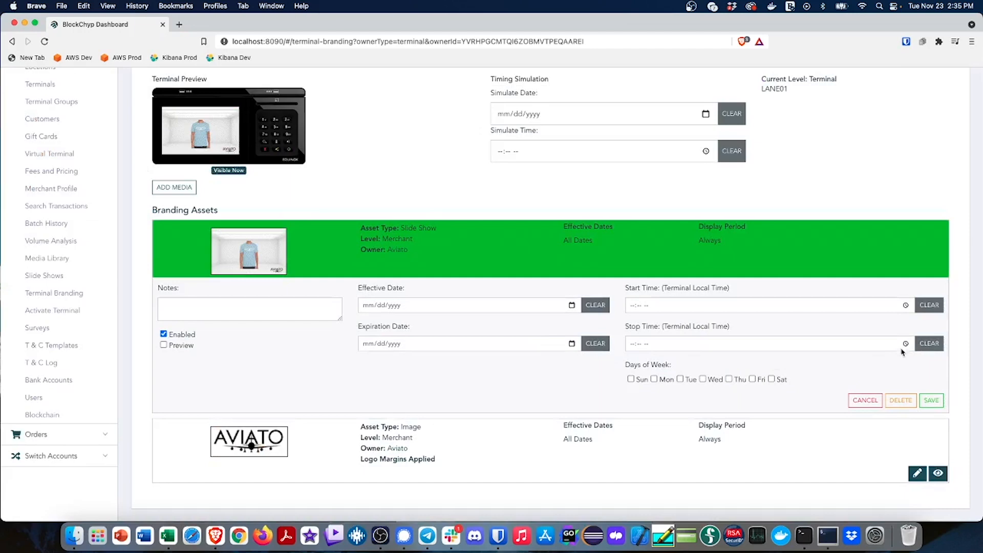
click(902, 401)
click(540, 335)
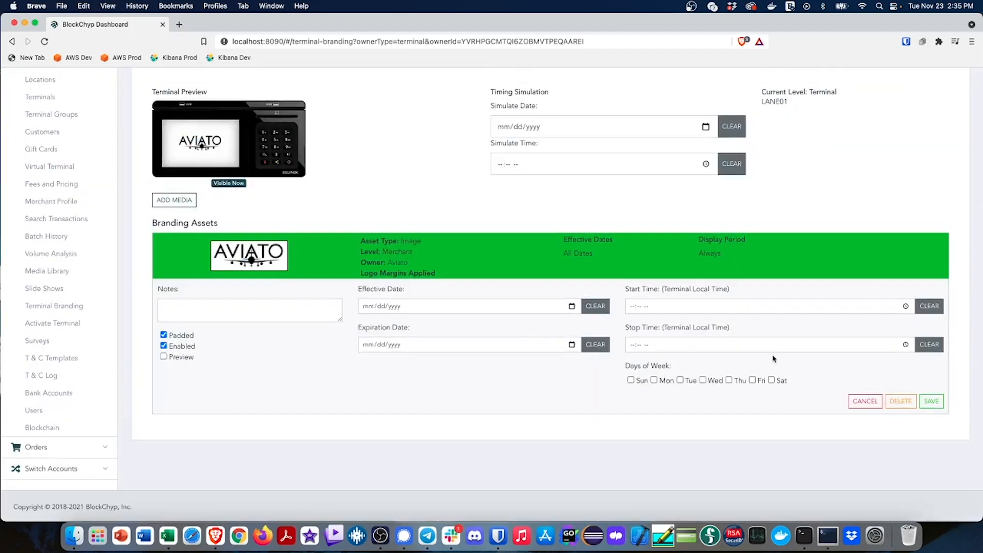
click(901, 402)
click(553, 340)
scroll(368, 326, up, 5)
scroll(368, 326, down, 5)
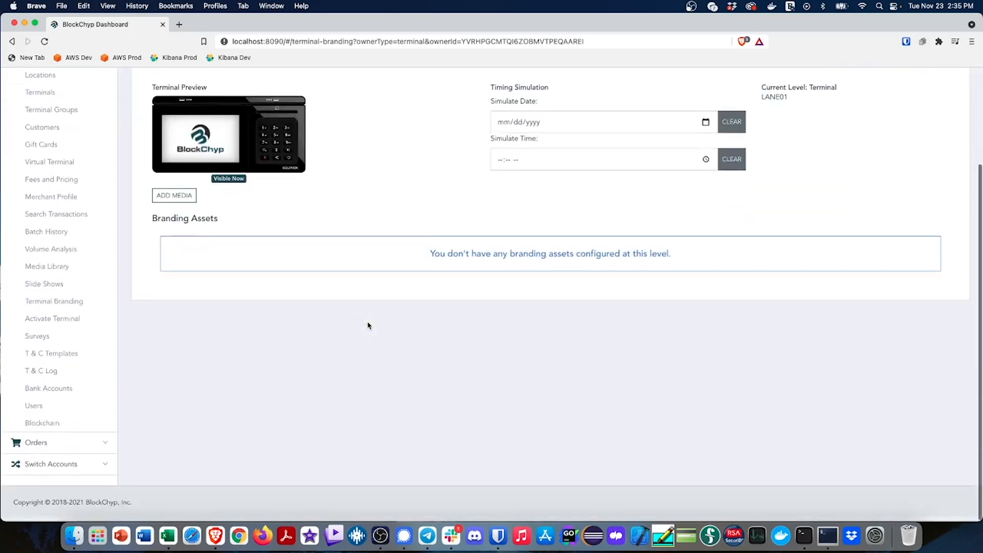
Switch to the Pied Piper partner account and open its media library
click(68, 465)
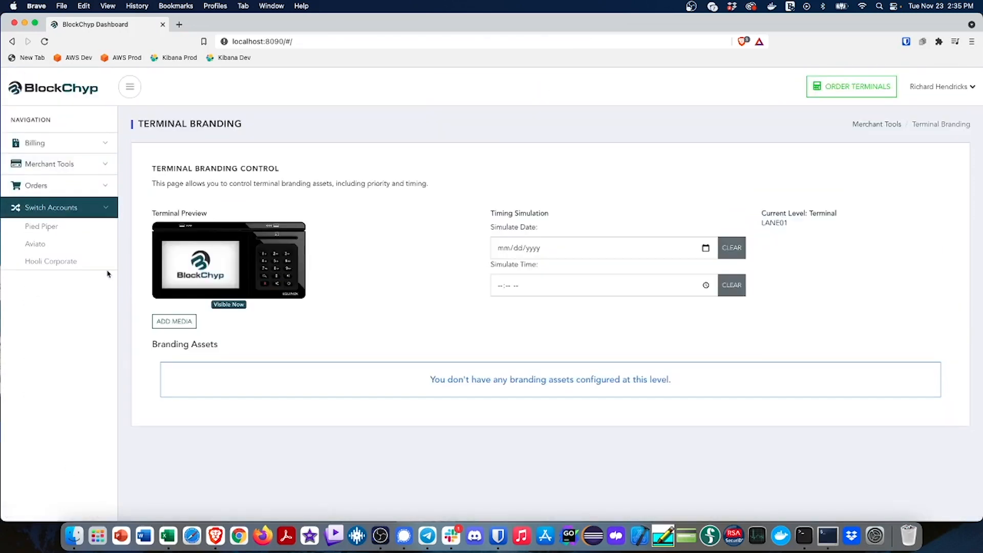
click(43, 226)
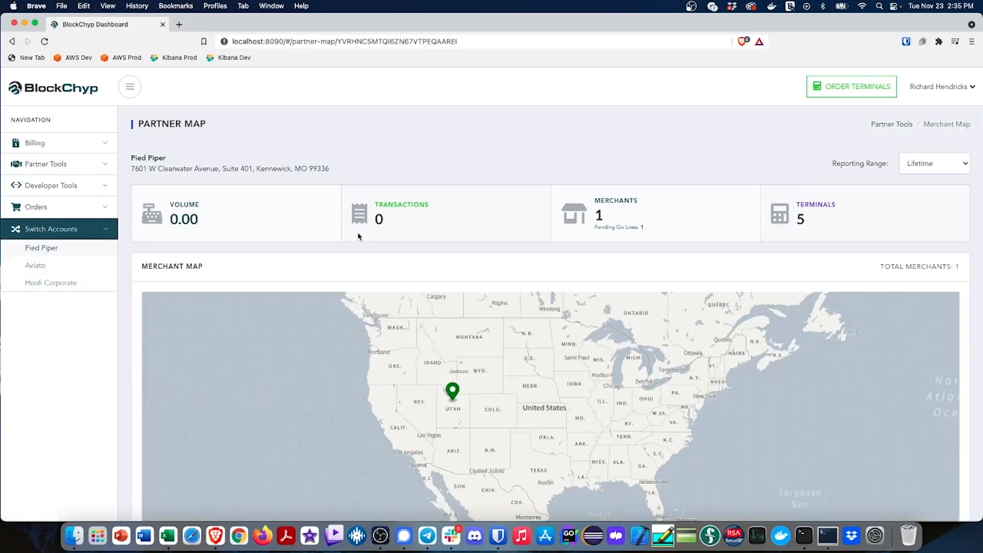
click(72, 168)
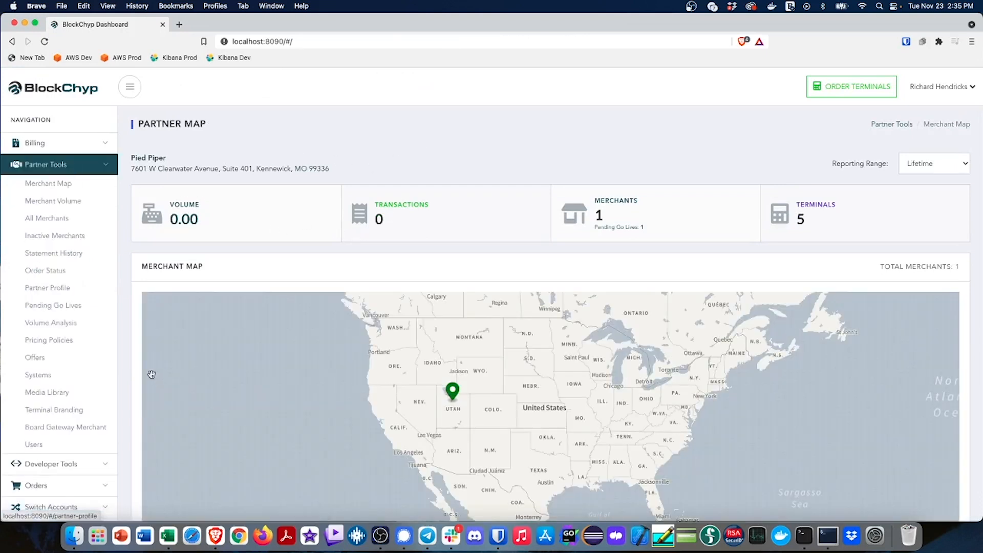
click(60, 394)
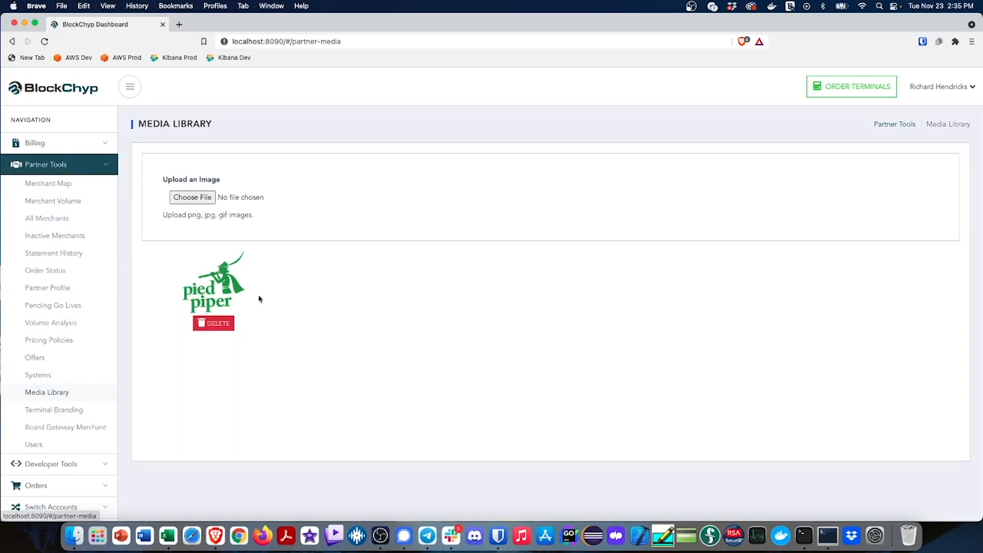
Add the Pied Piper logo from the partner's images to the partner-level terminal branding and publish it
click(63, 409)
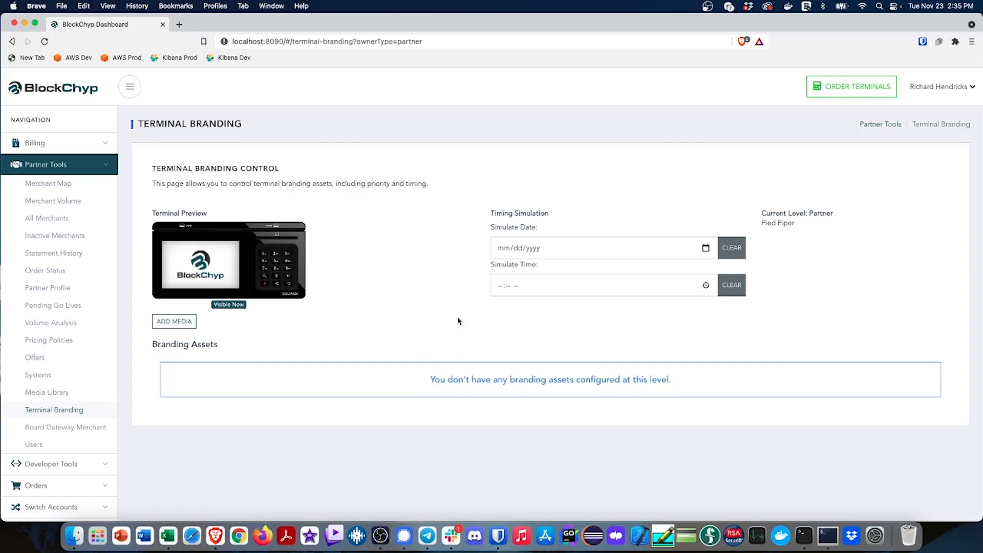
click(174, 321)
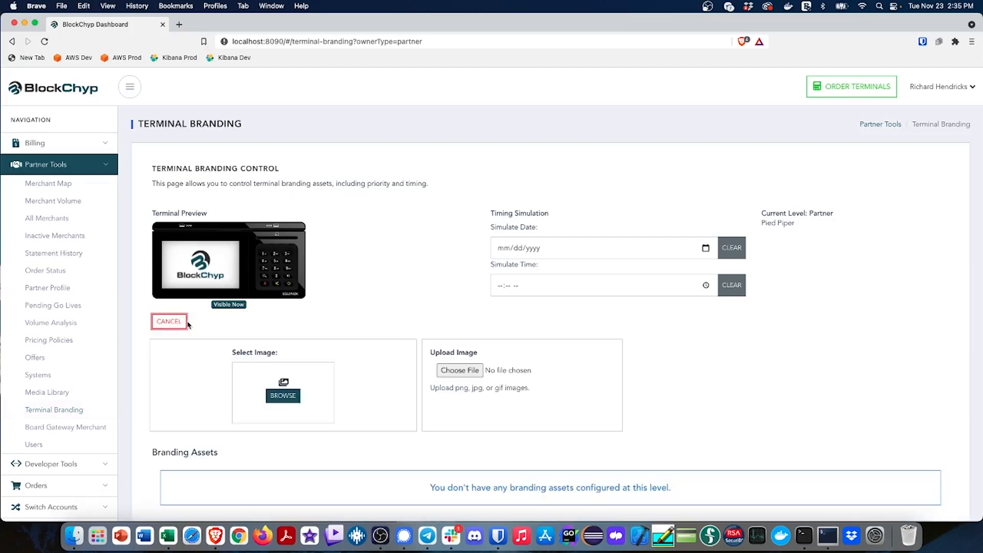
click(292, 397)
click(406, 281)
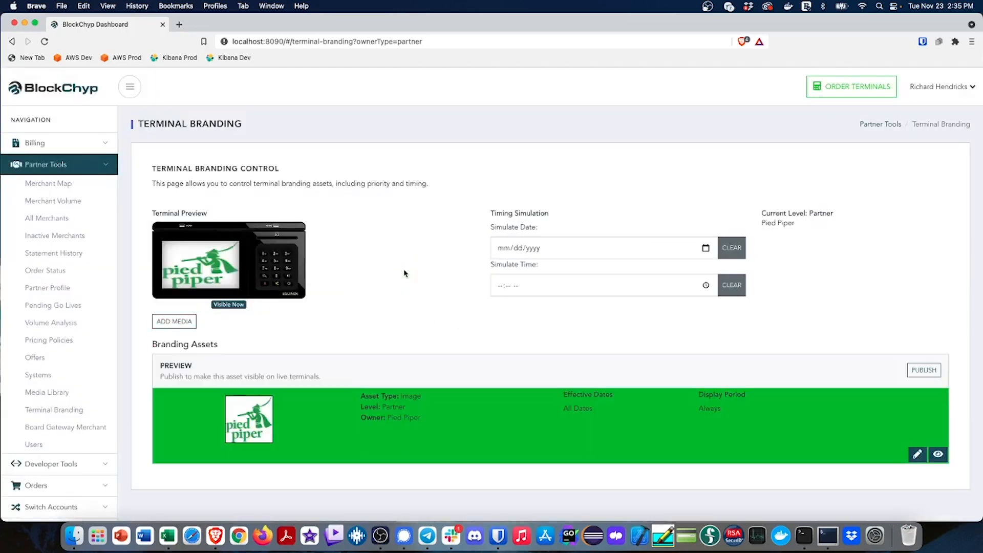
scroll(423, 324, down, 1)
click(924, 357)
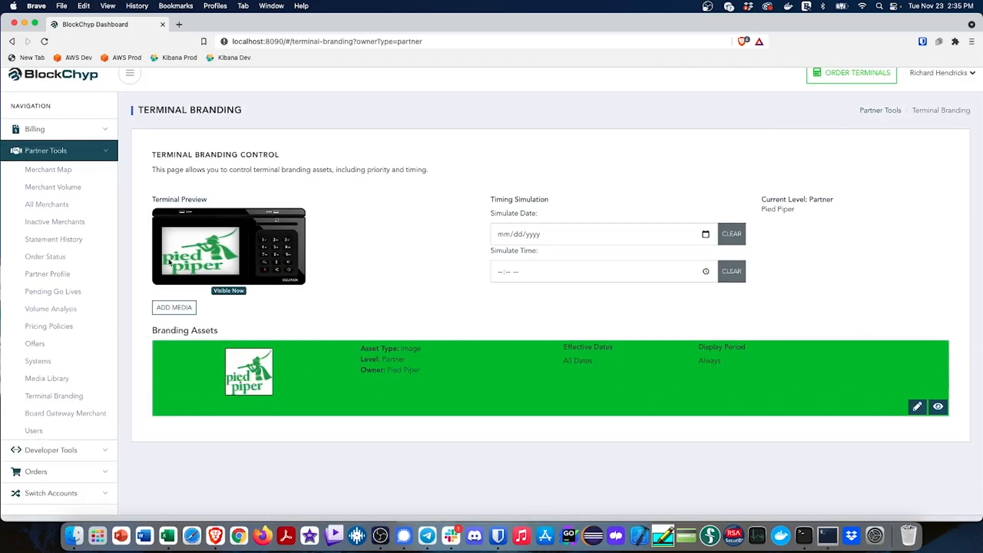
Enable the Padded option on the Pied Piper logo branding asset and save it
click(924, 408)
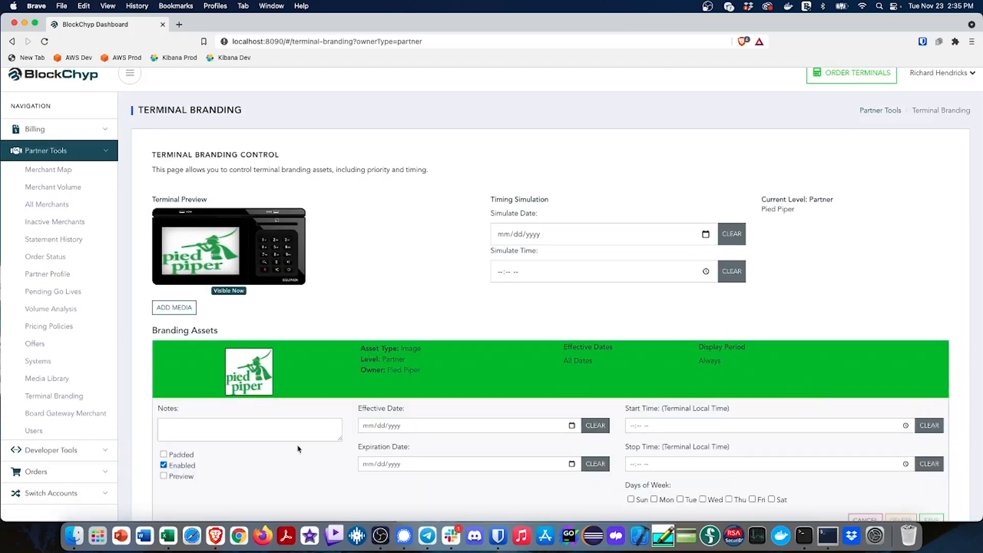
click(163, 454)
scroll(261, 461, down, 2)
click(932, 438)
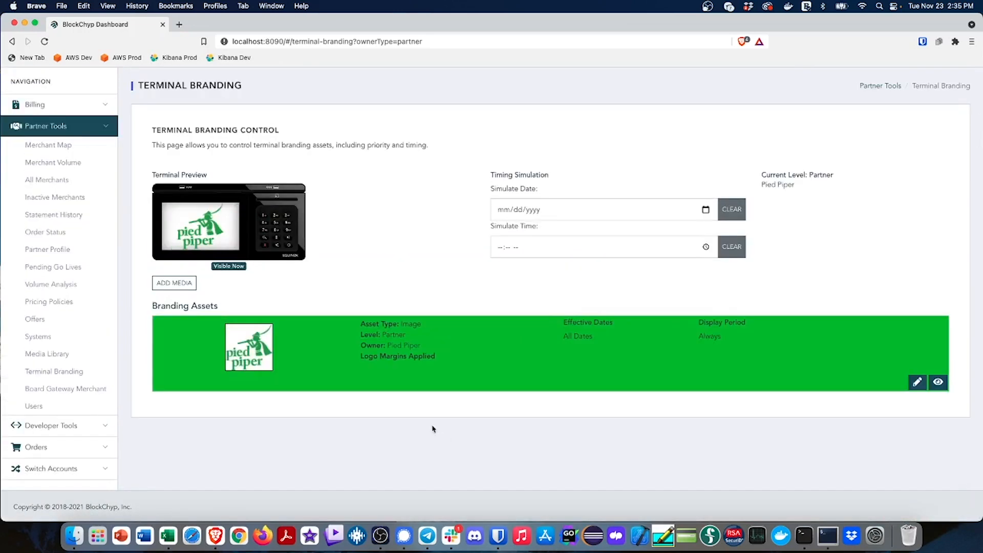
scroll(333, 428, up, 1)
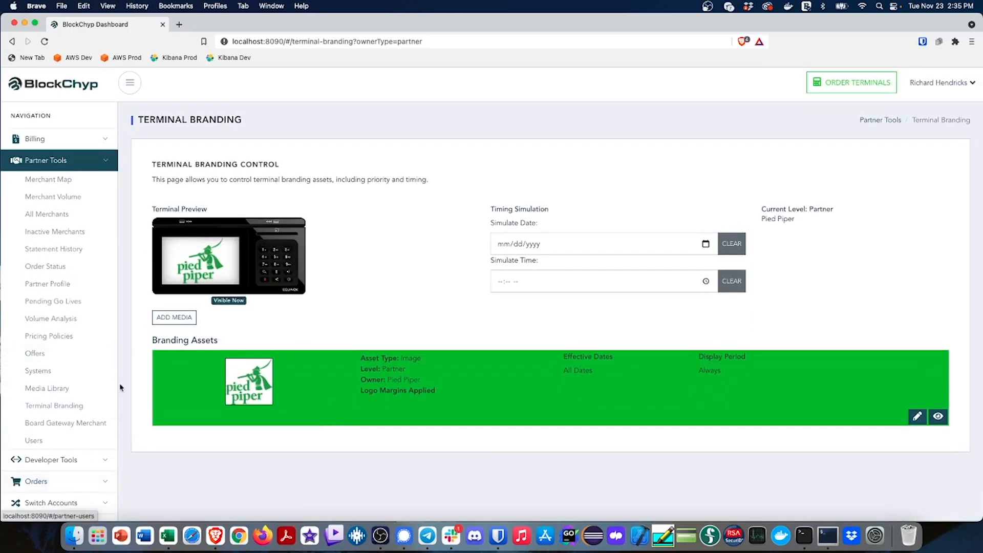
Switch to the Aviato merchant account and open its merchant-level terminal branding
scroll(92, 463, down, 1)
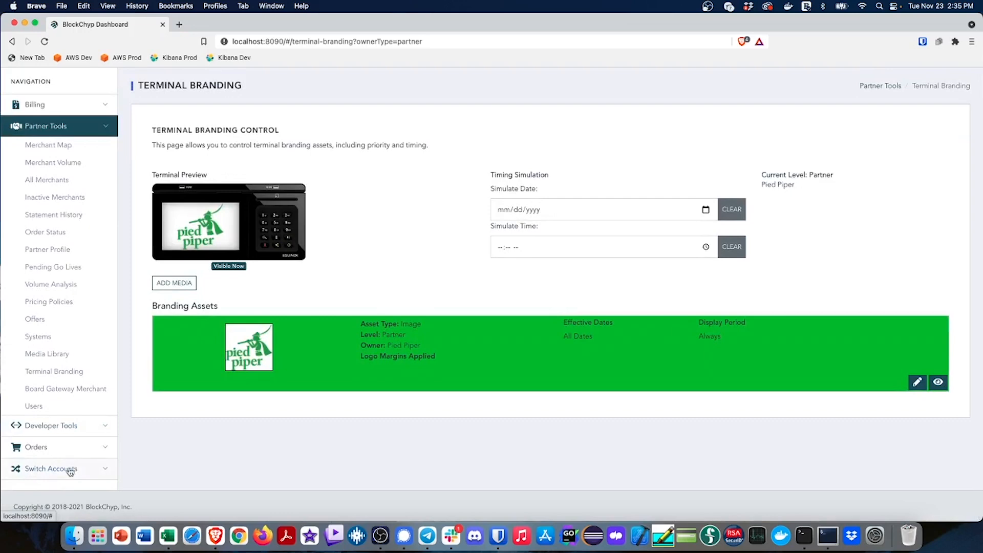
click(71, 476)
click(44, 265)
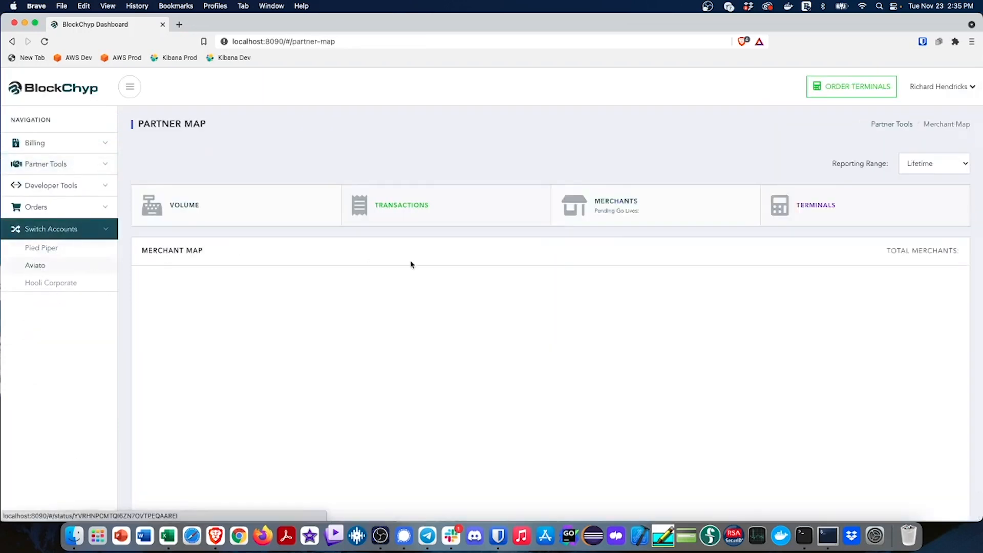
click(60, 164)
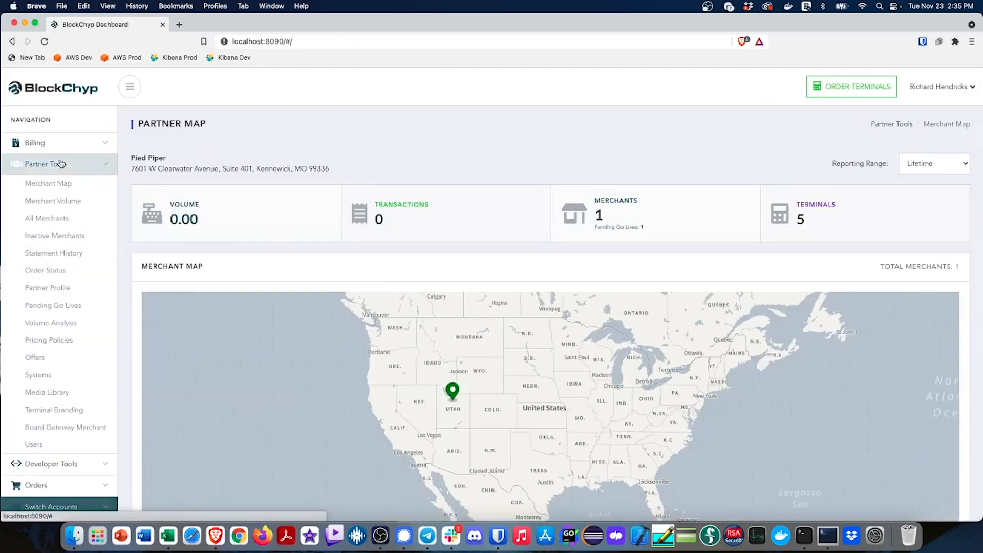
scroll(81, 393, down, 3)
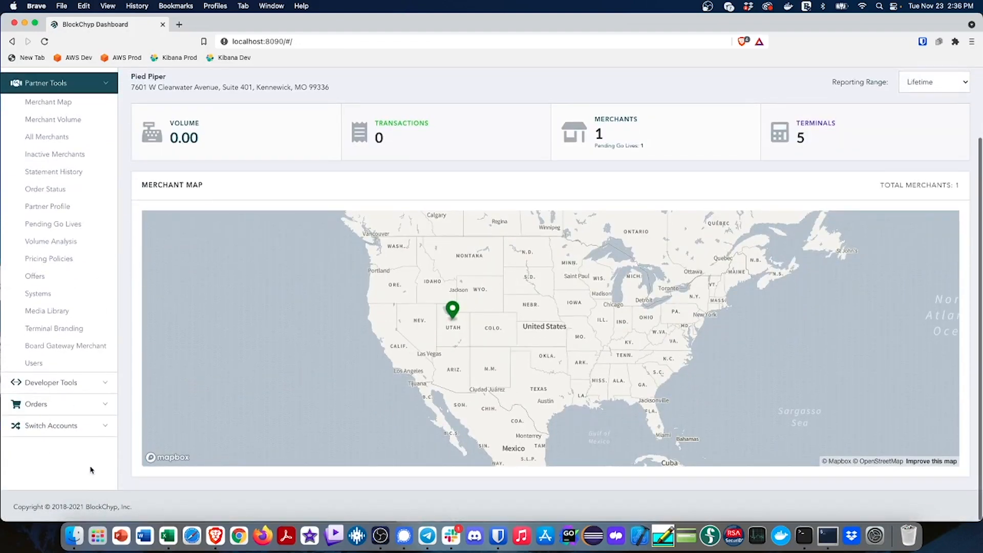
click(69, 429)
click(39, 265)
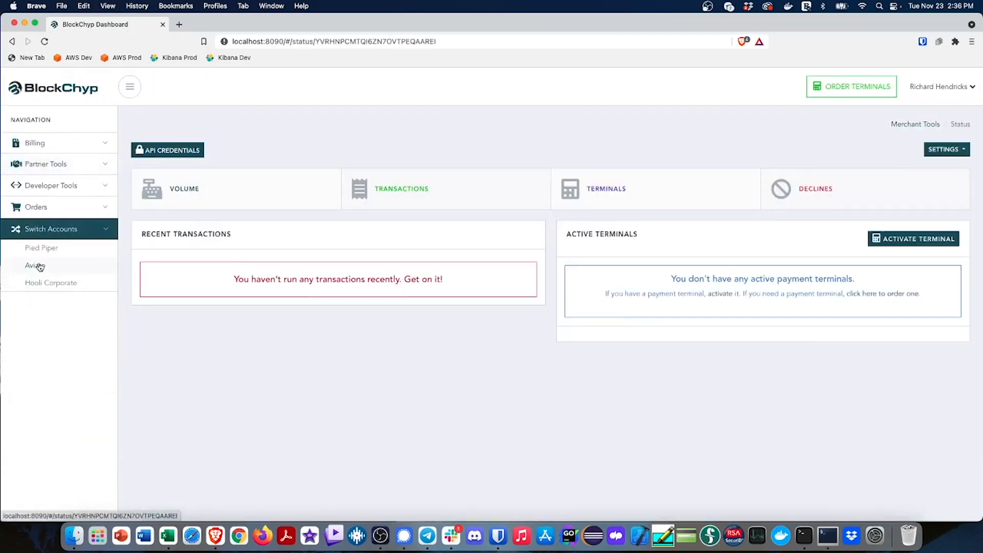
click(52, 165)
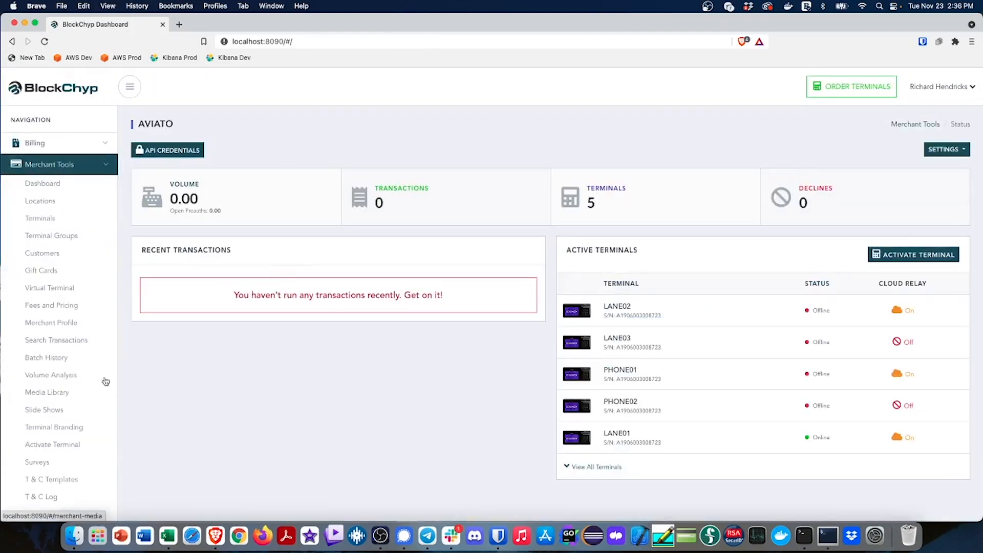
click(64, 428)
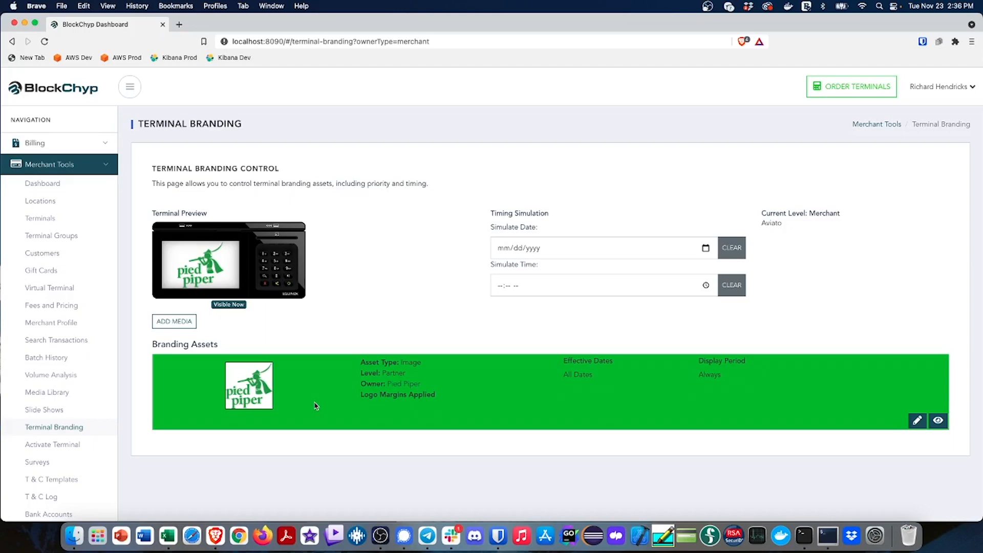
Add the Aviato T-shirt image from the media library to the merchant-level branding and publish it
click(188, 323)
click(295, 398)
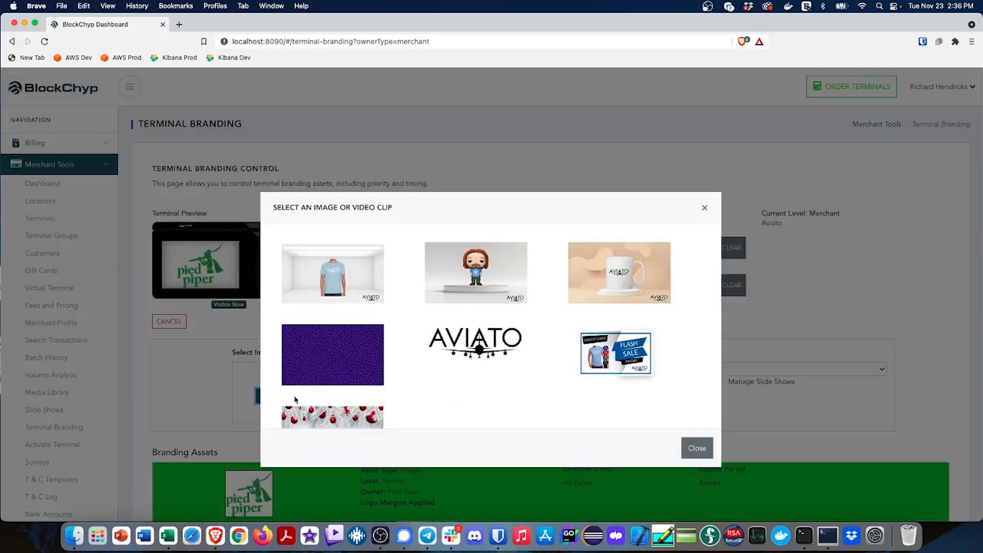
click(341, 278)
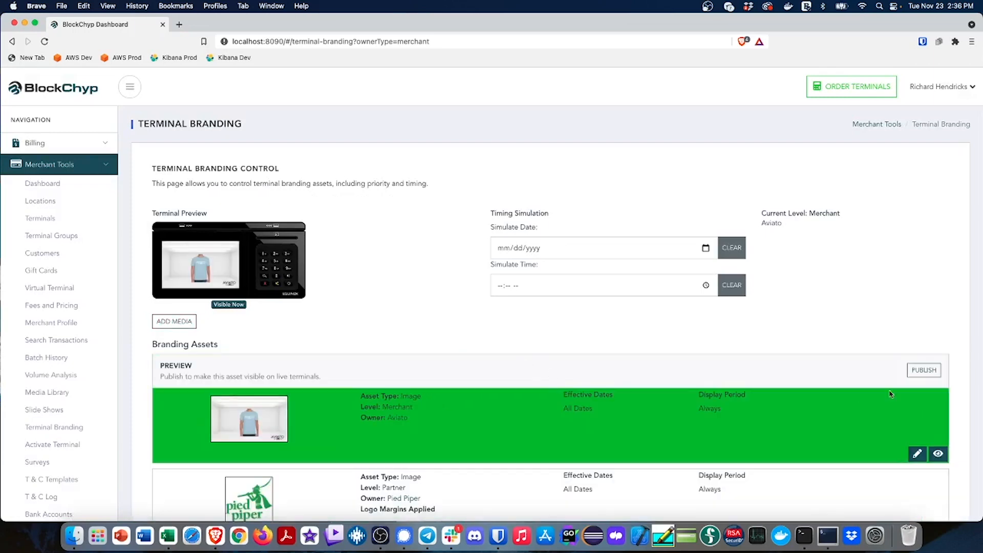
click(925, 370)
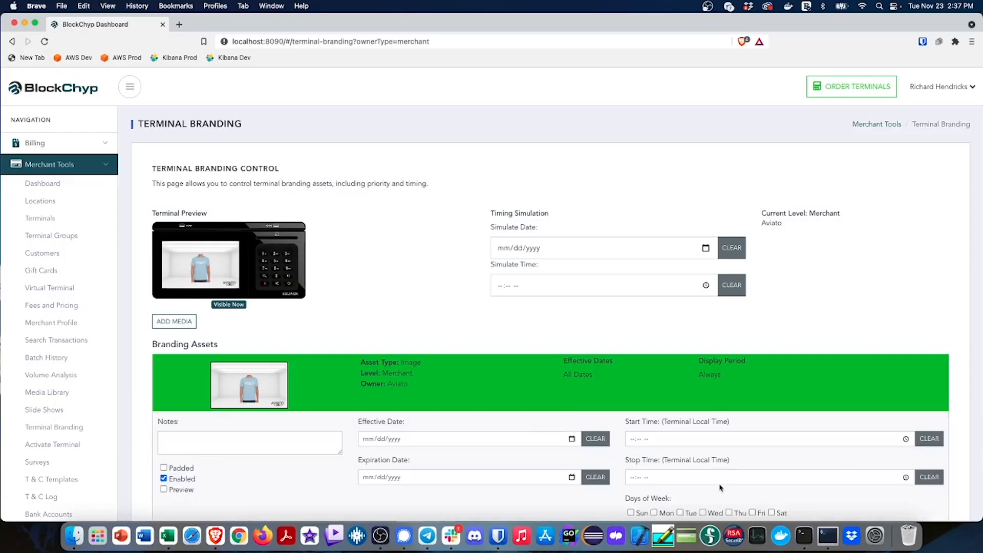
Delete the Aviato T-shirt branding asset from the merchant level
scroll(871, 461, down, 3)
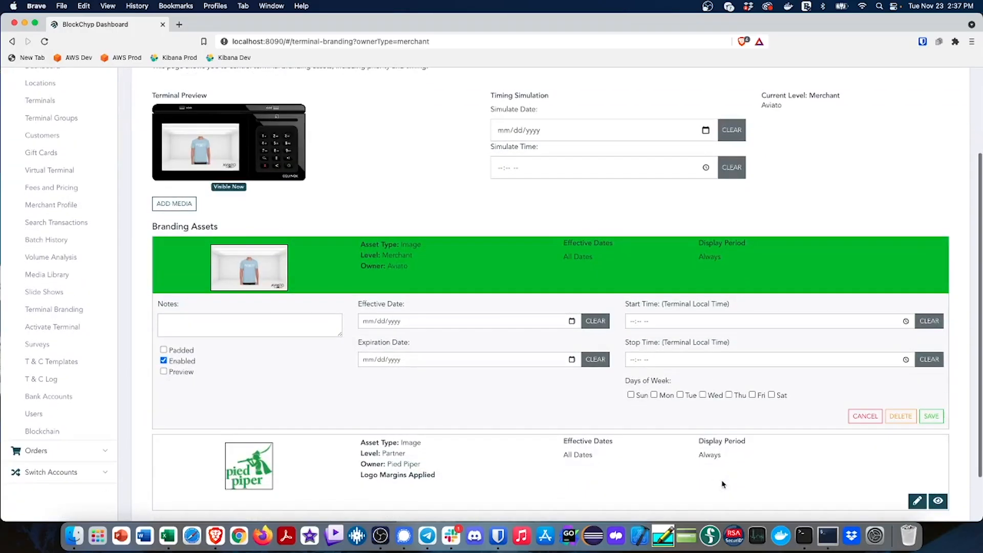
click(891, 416)
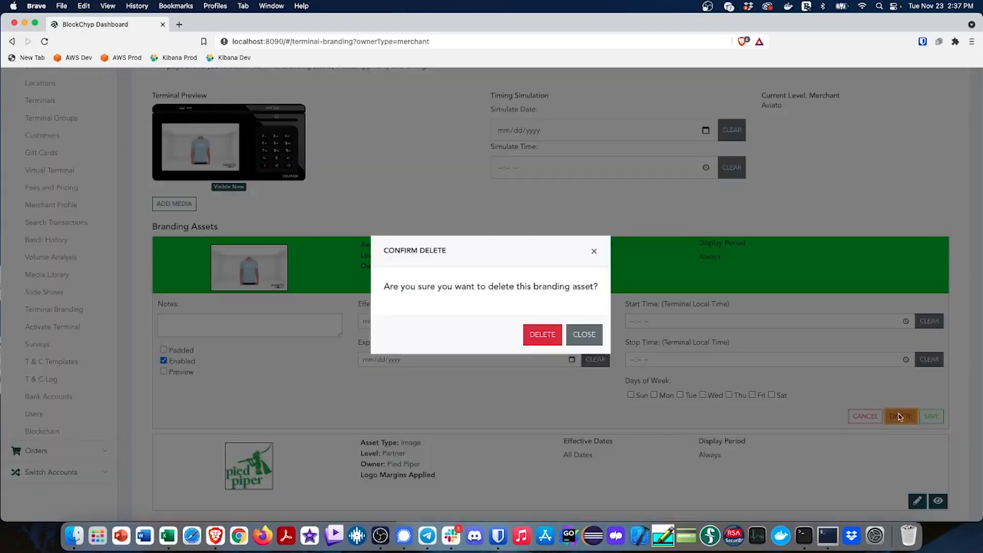
click(546, 337)
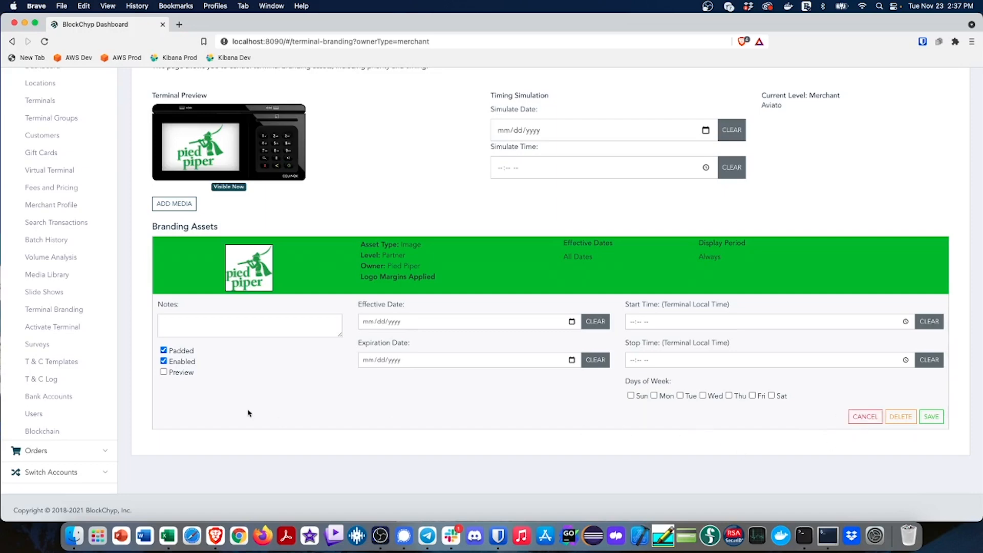
Switch to the Hooli Corporate account and open its corporate-level terminal branding
scroll(310, 404, up, 3)
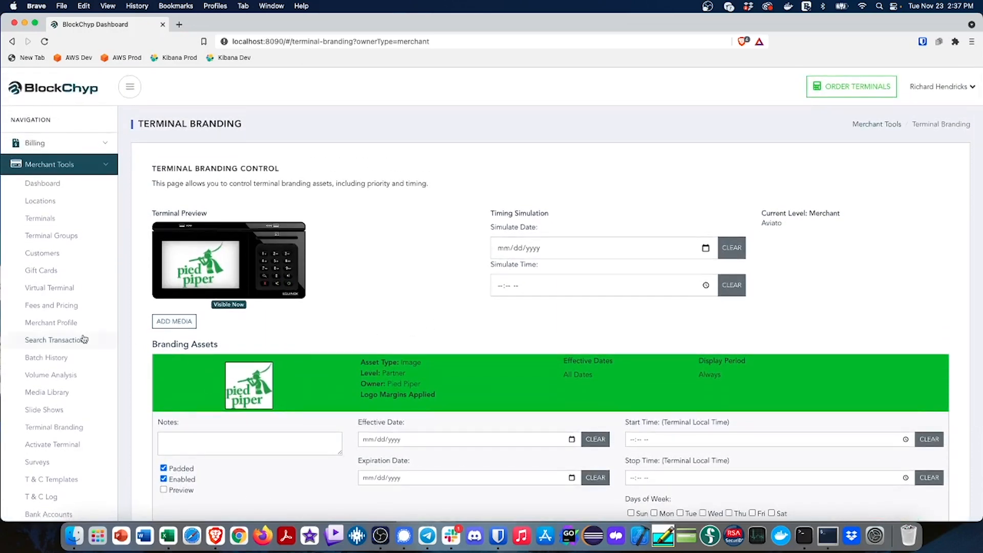
scroll(81, 340, down, 3)
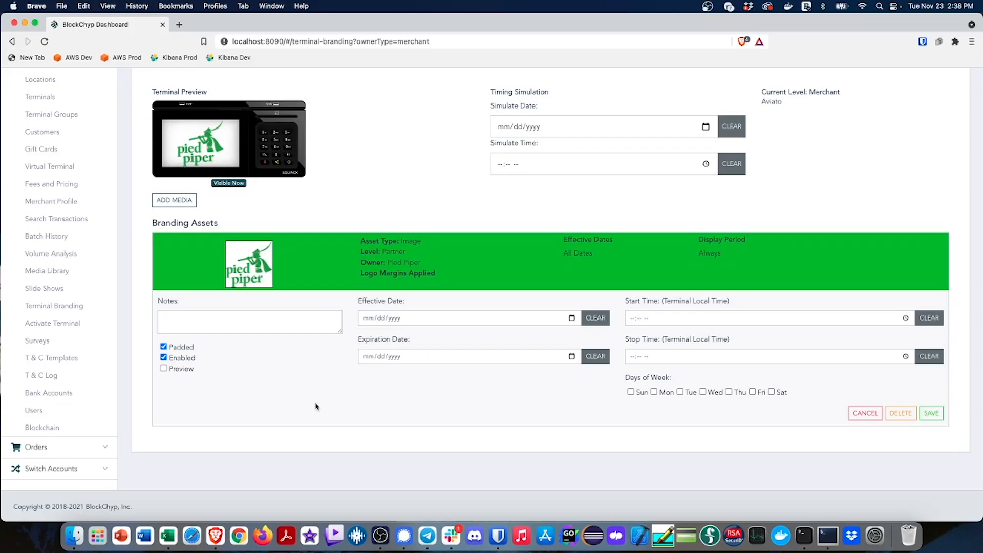
click(77, 468)
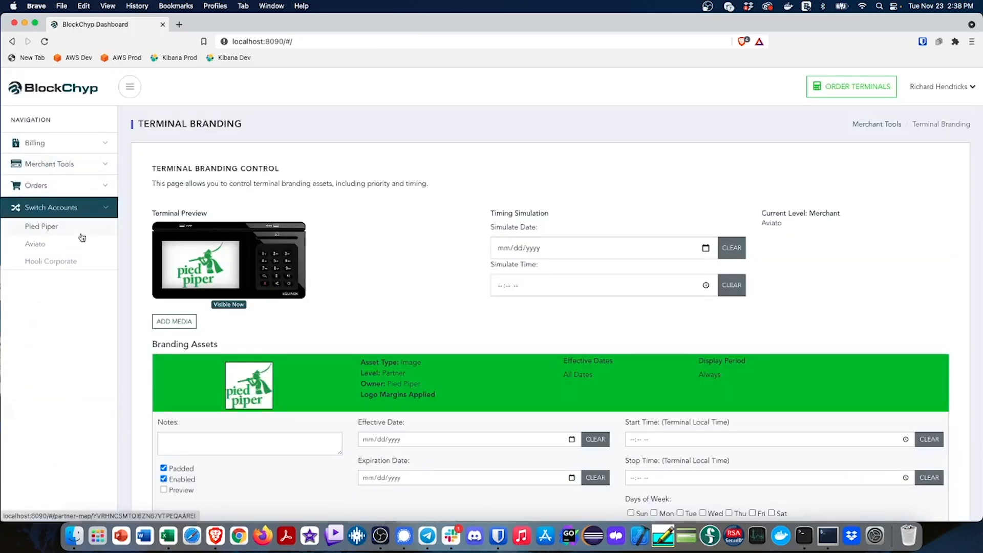
click(53, 261)
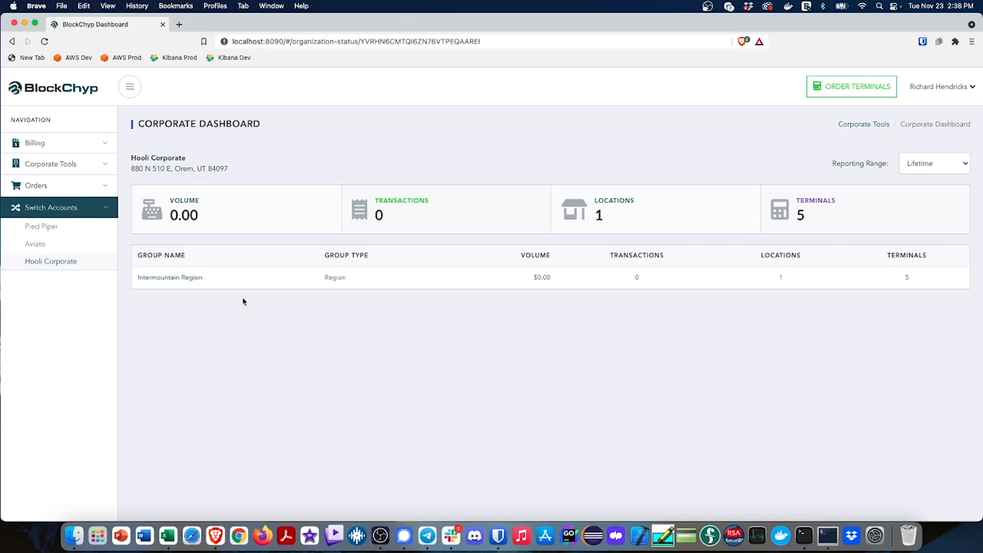
click(70, 164)
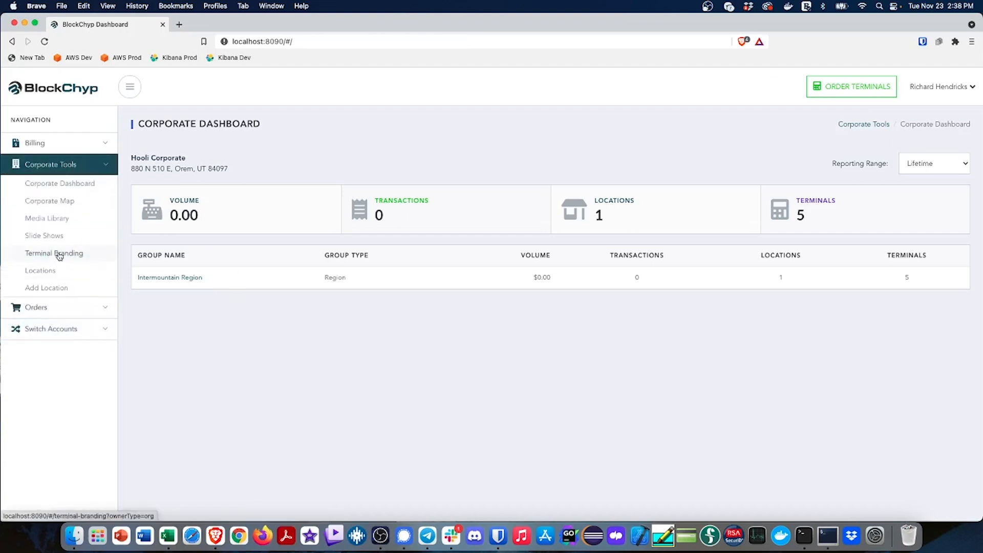
click(59, 253)
Add the Hooli logo from the media library to the corporate-level terminal branding and publish it
click(177, 322)
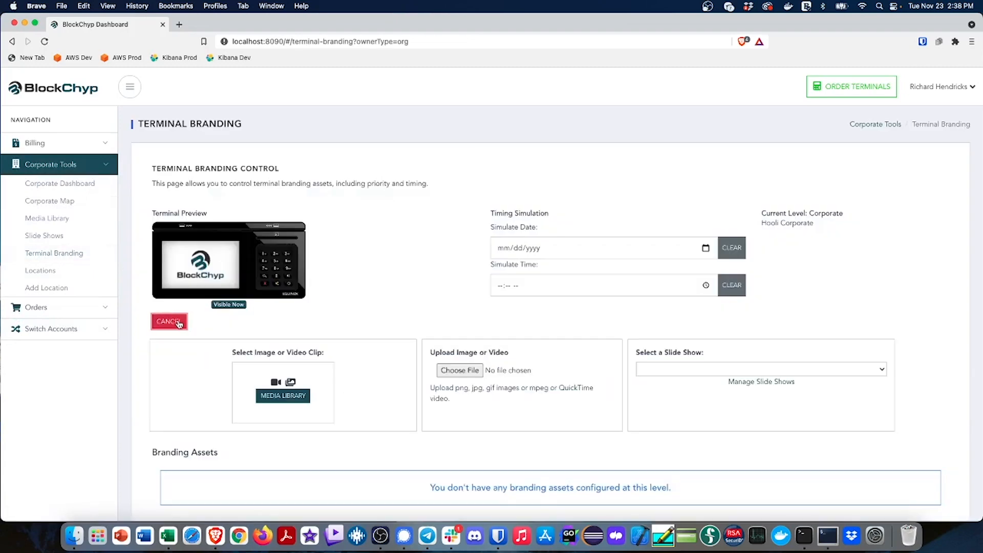
click(282, 397)
click(430, 263)
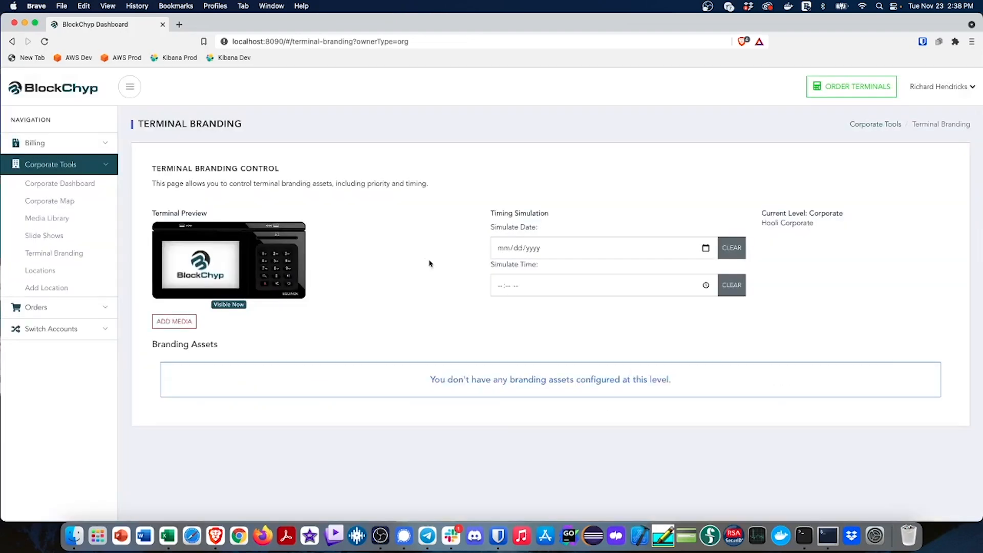
click(925, 372)
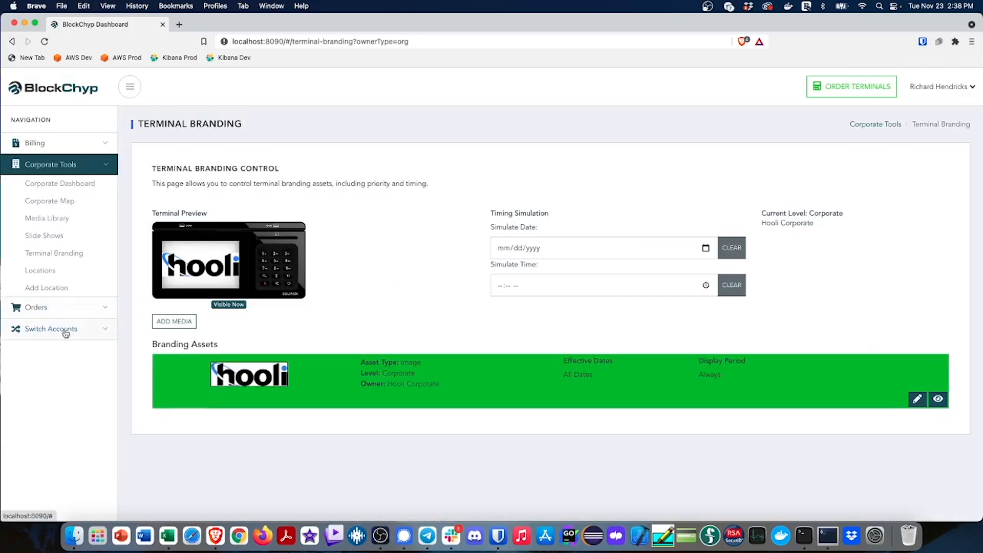
Enable the Padded option on the Hooli logo branding asset and save it
click(917, 399)
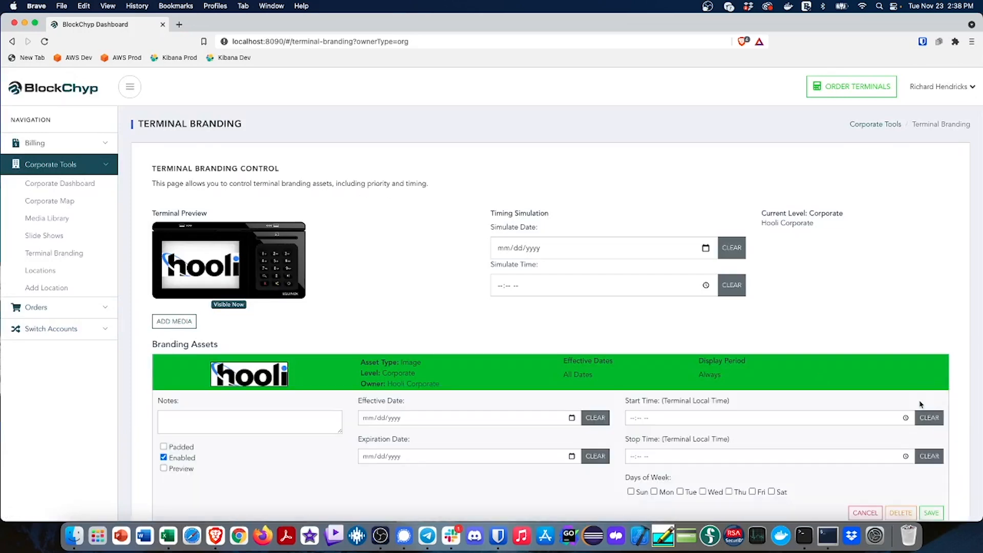
click(163, 446)
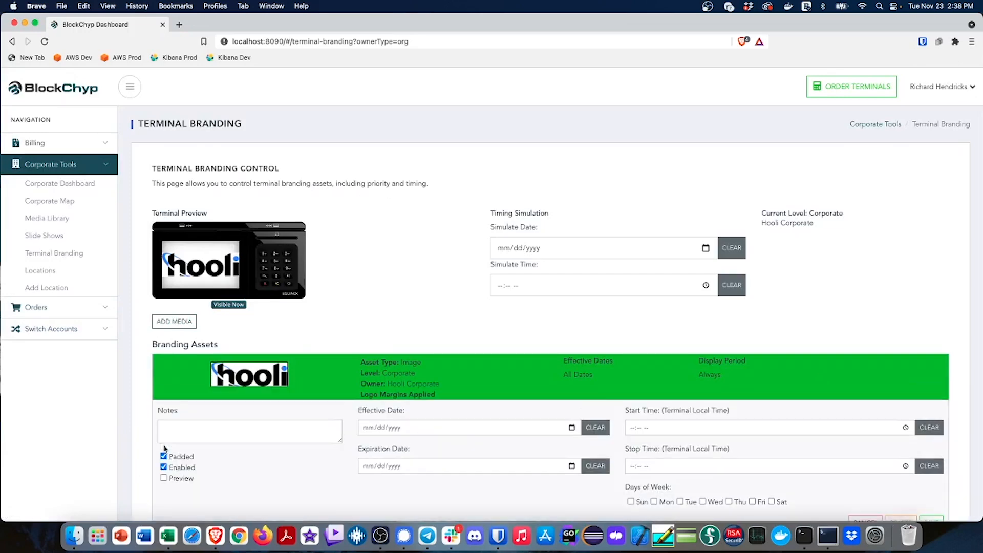
scroll(965, 485, down, 3)
click(932, 437)
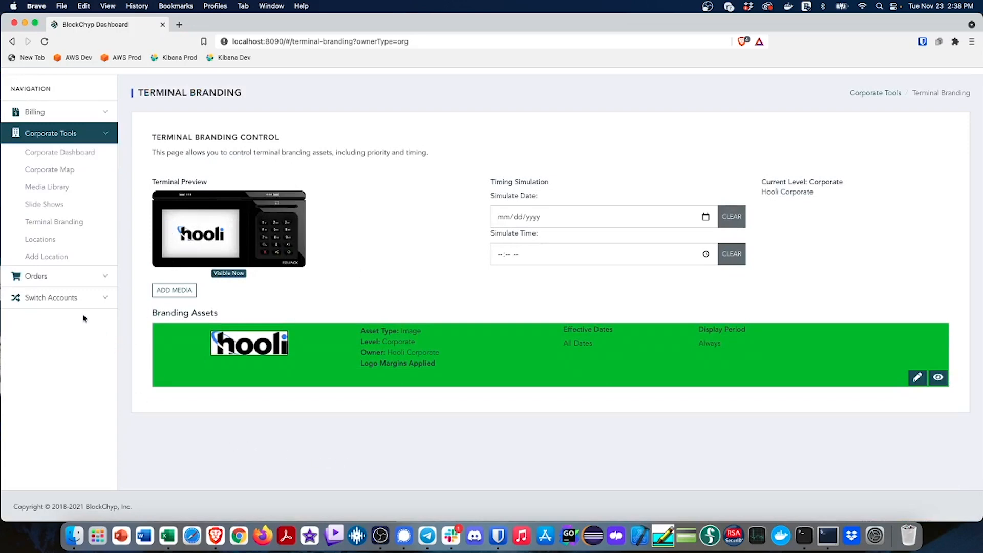
Switch back to the Aviato merchant account and open its terminal branding to review the inherited assets
click(54, 299)
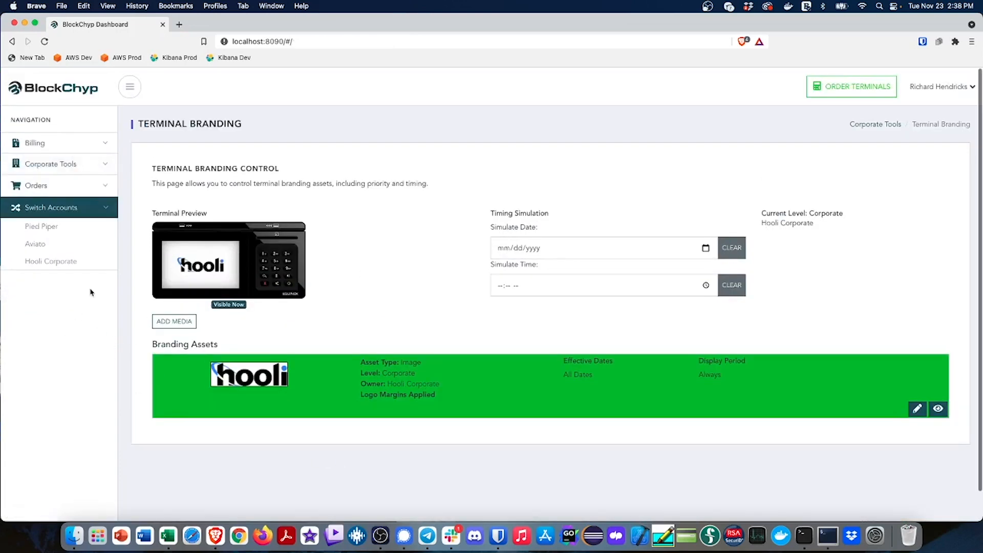
click(41, 245)
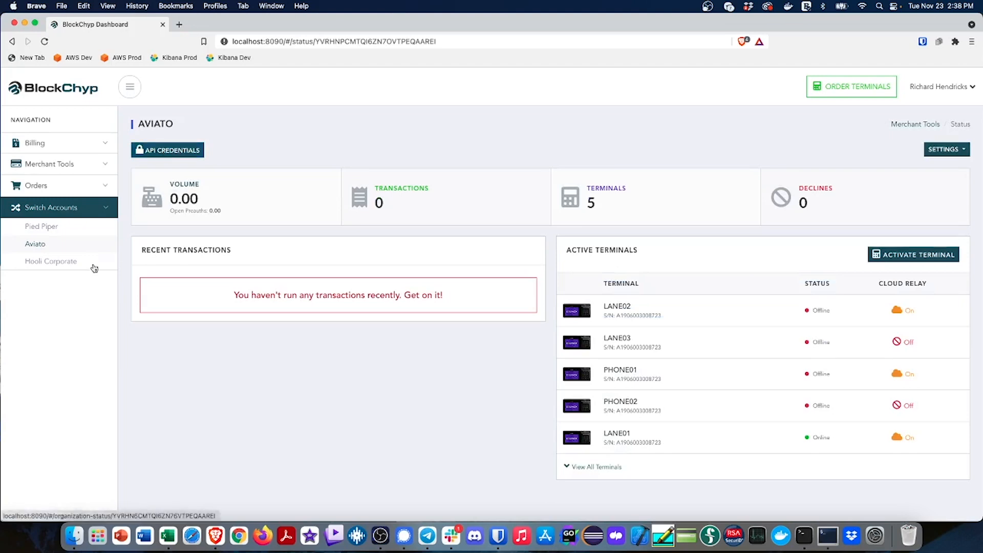
click(54, 168)
click(60, 428)
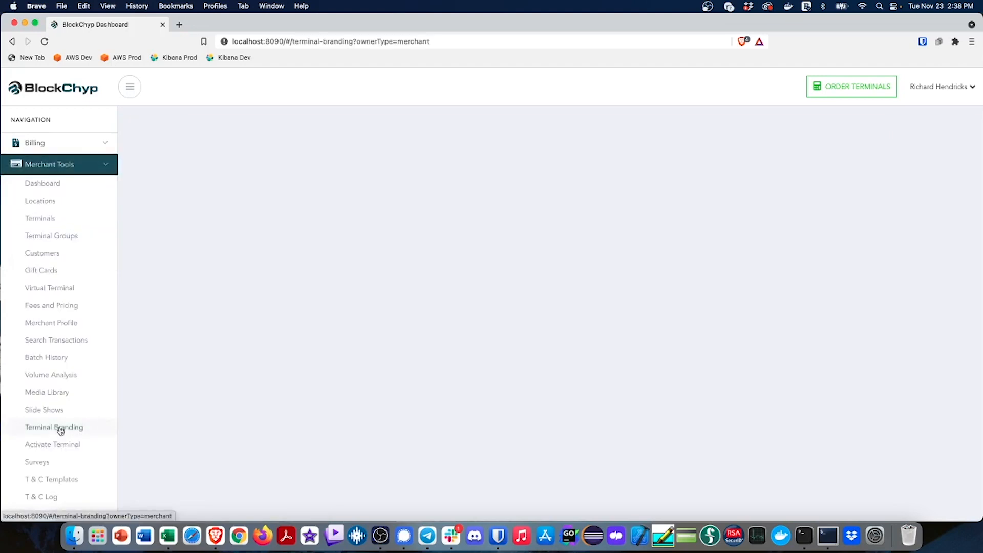
scroll(205, 411, down, 3)
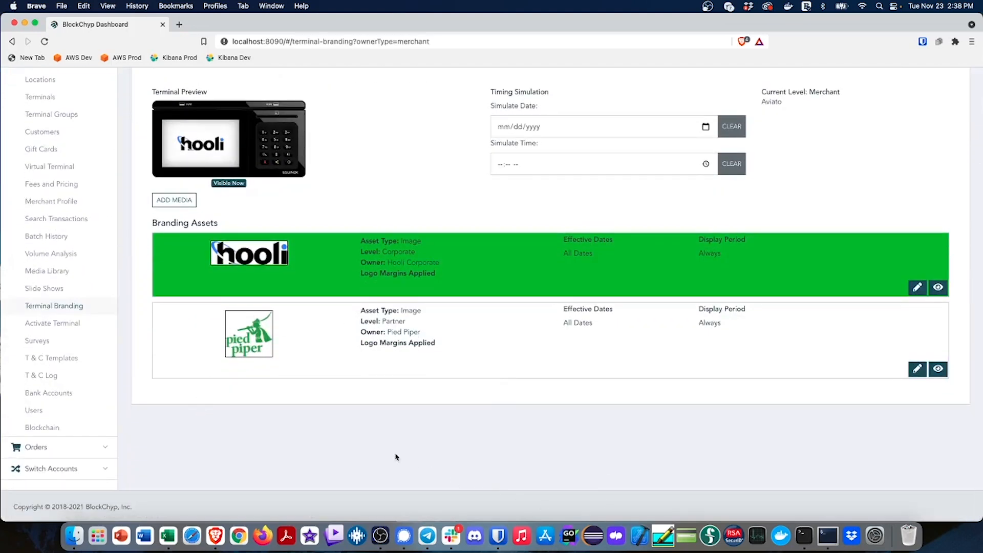
Publish the Aviato T-shirt image from the media library as merchant-level branding above the Hooli logo, and delete that asset again
scroll(395, 456, up, 3)
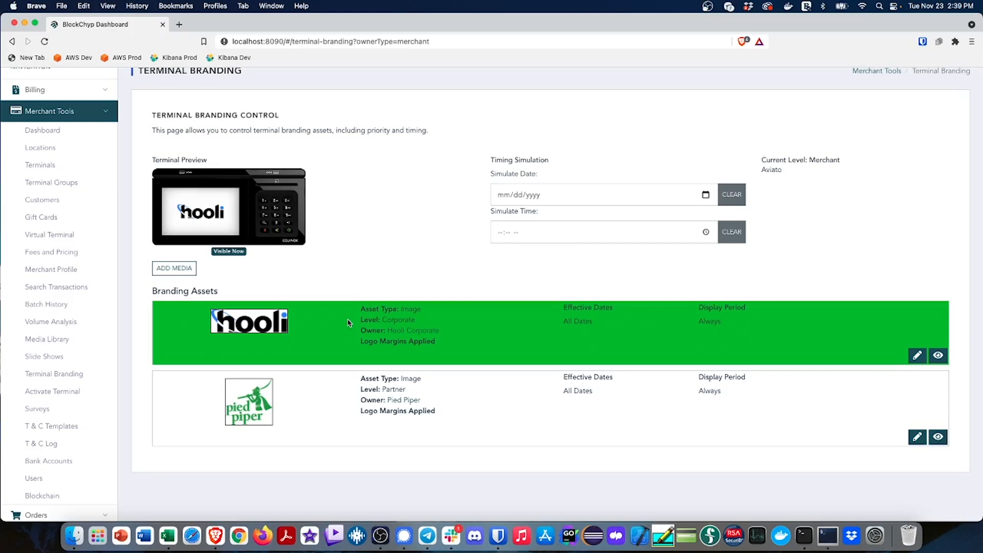
click(185, 269)
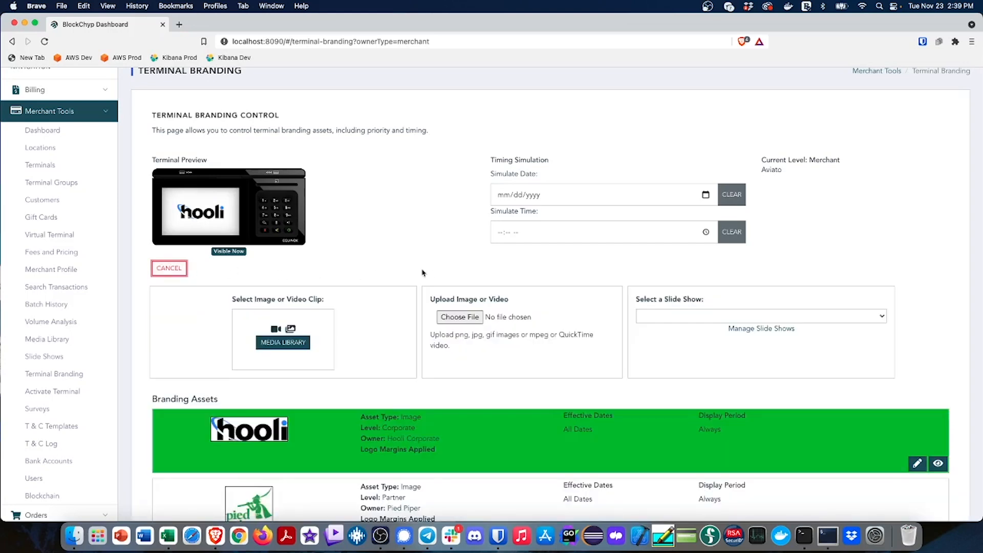
click(281, 347)
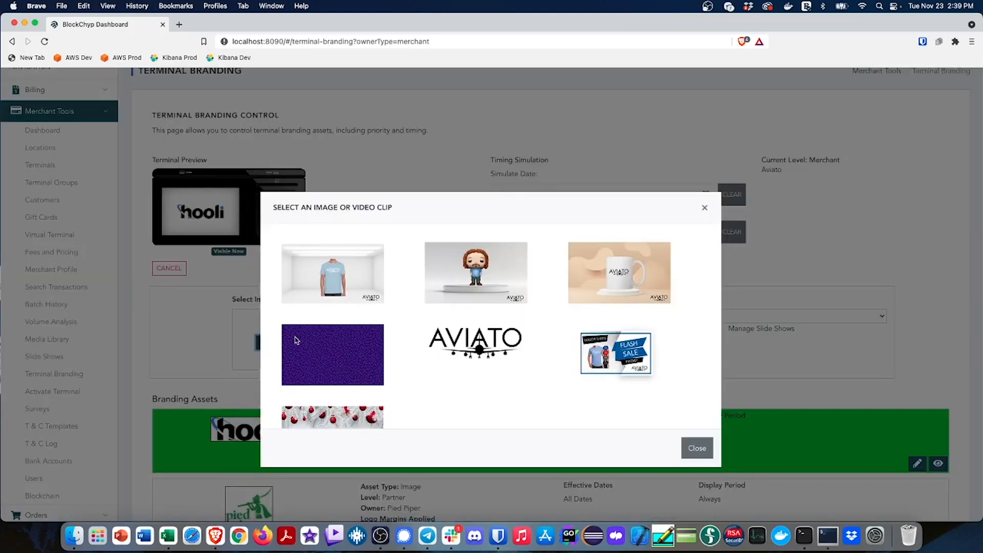
click(363, 280)
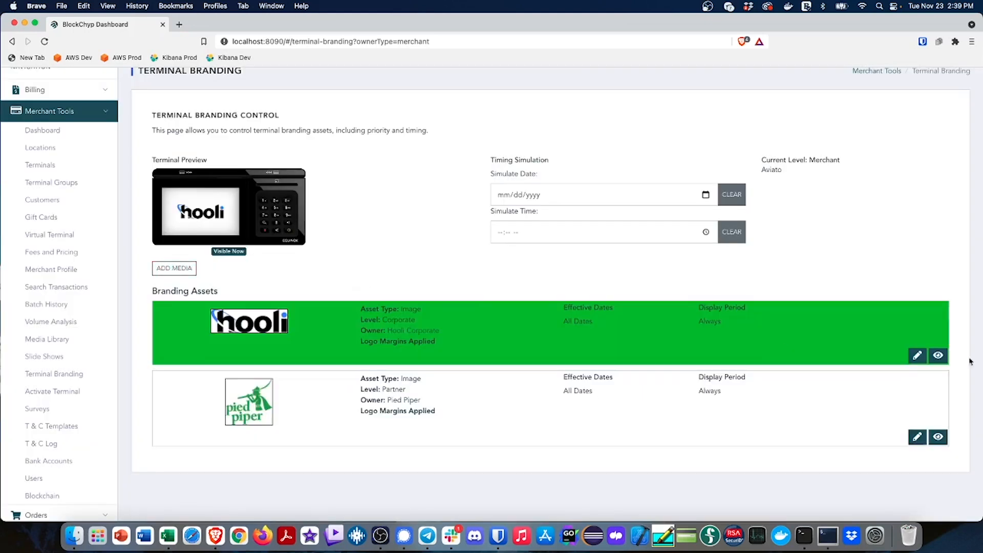
click(927, 316)
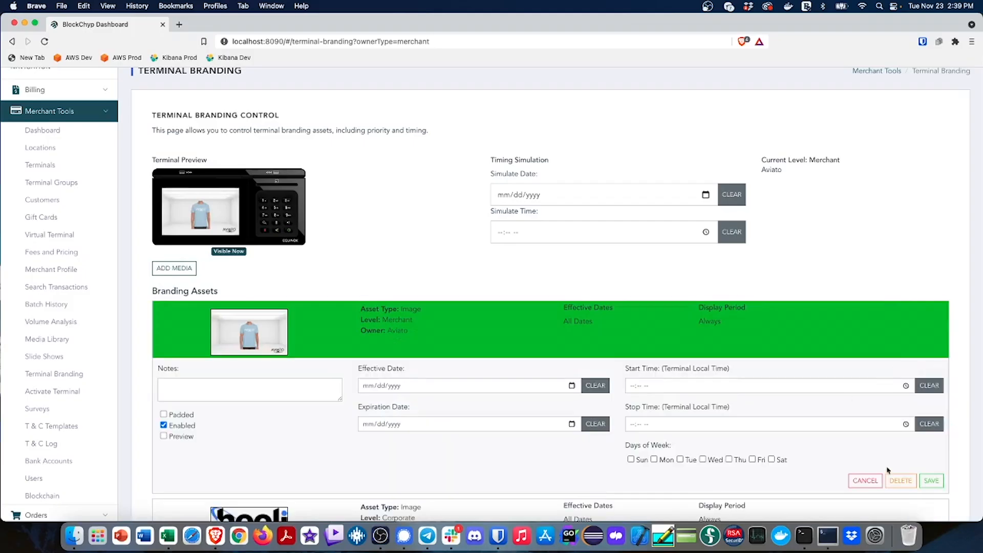
click(900, 480)
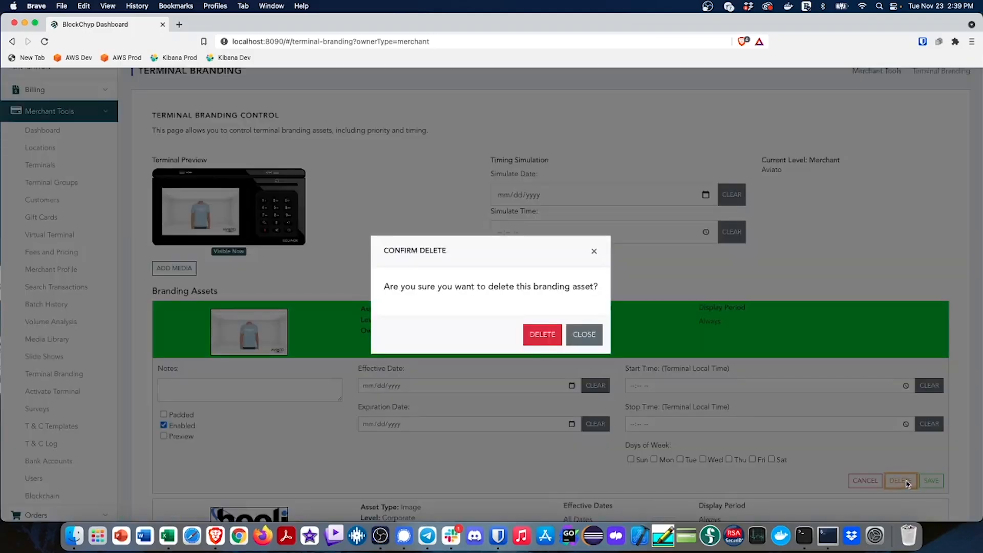
click(537, 336)
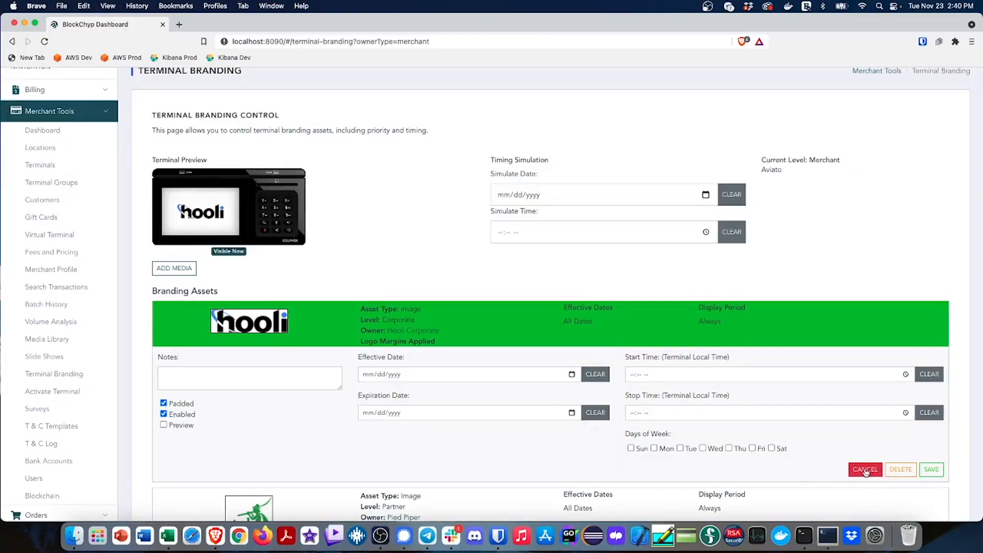
Leave the Hooli logo's settings unchanged, switch to Hooli Corporate's Intermountain Region and open its terminal branding to review the inherited asset
click(863, 471)
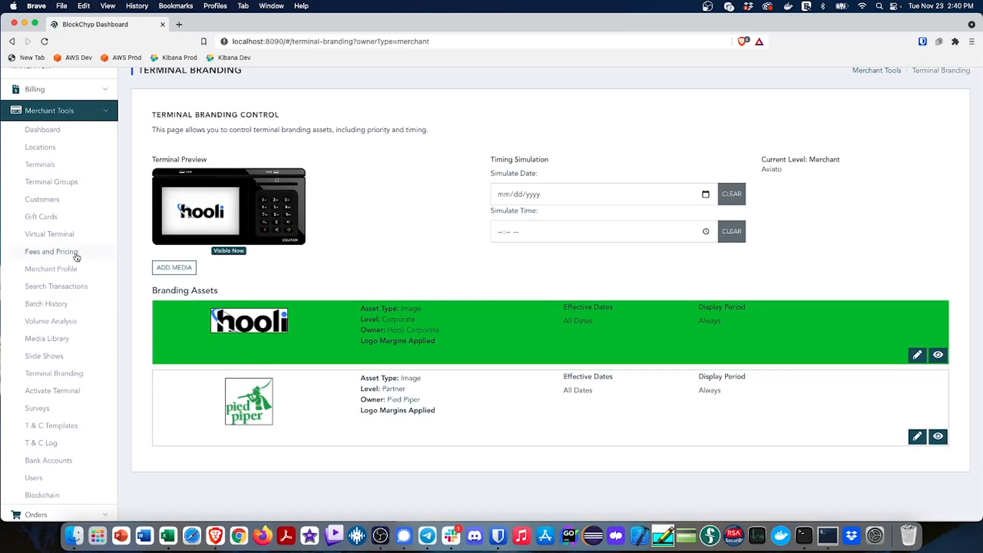
scroll(76, 256, down, 2)
click(67, 467)
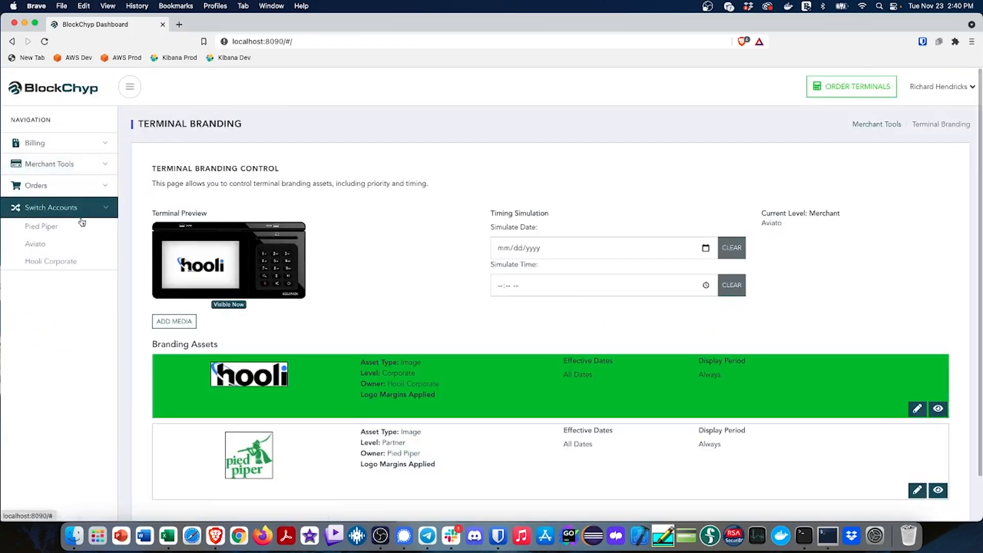
click(52, 262)
click(197, 280)
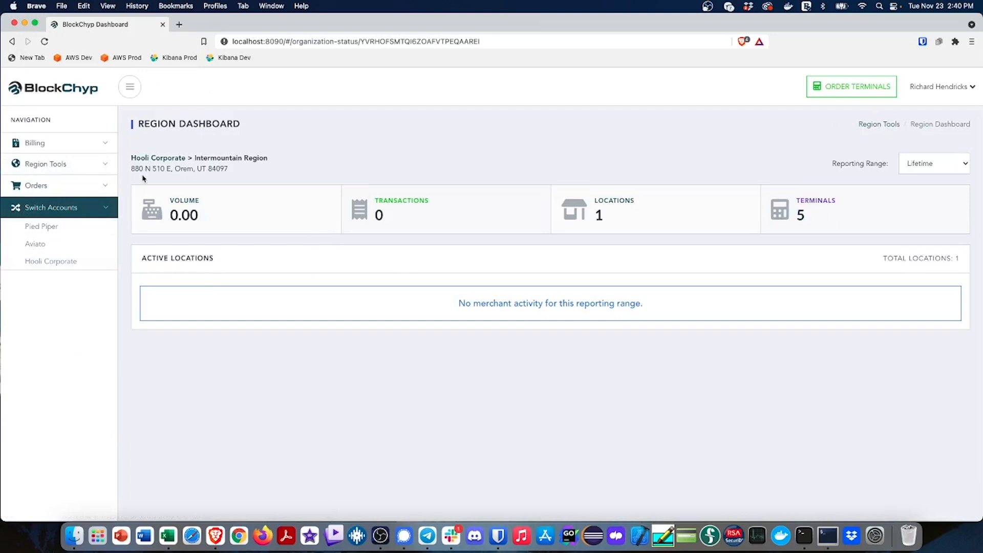
click(60, 164)
click(62, 254)
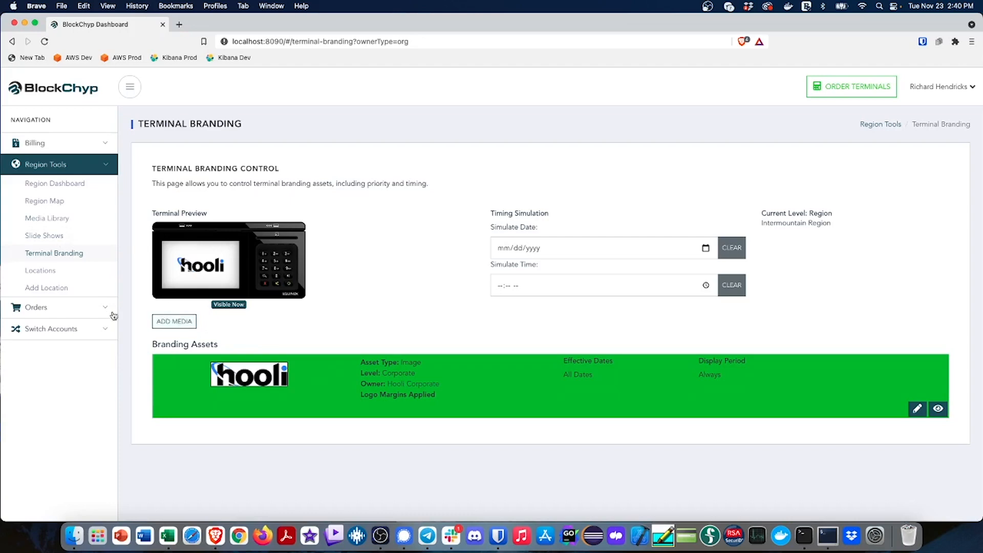
Return to the Aviato merchant account from the Intermountain Region and open its merchant-level terminal branding
click(60, 329)
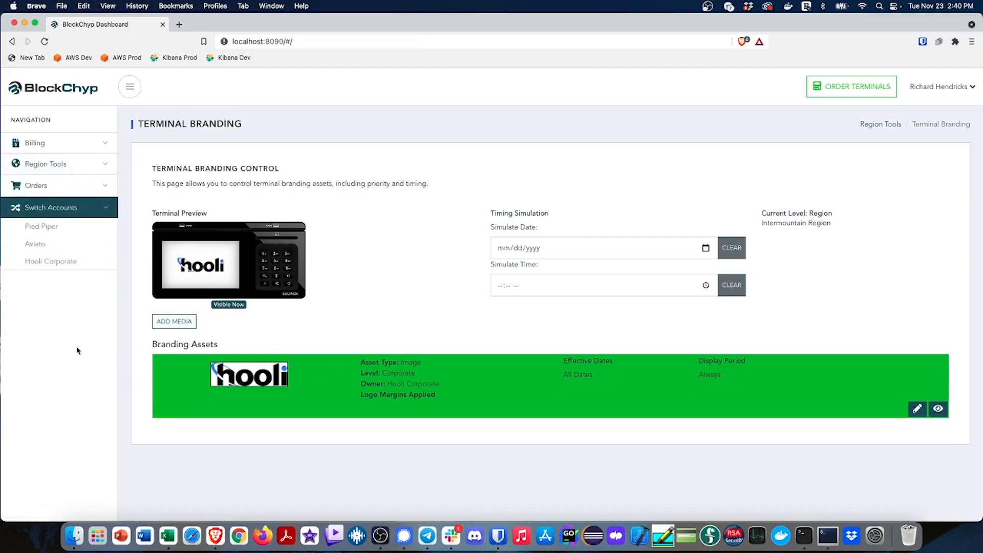
click(39, 245)
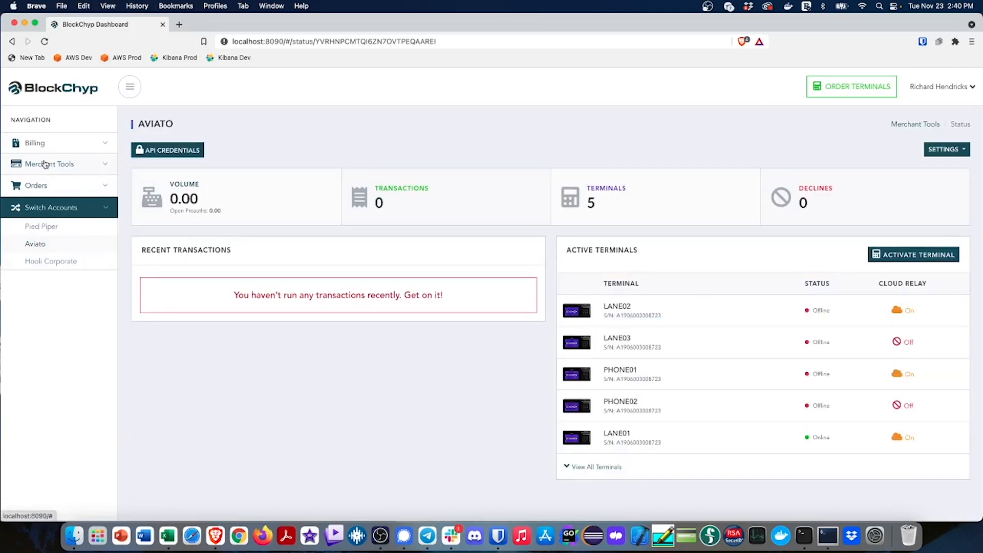
click(45, 164)
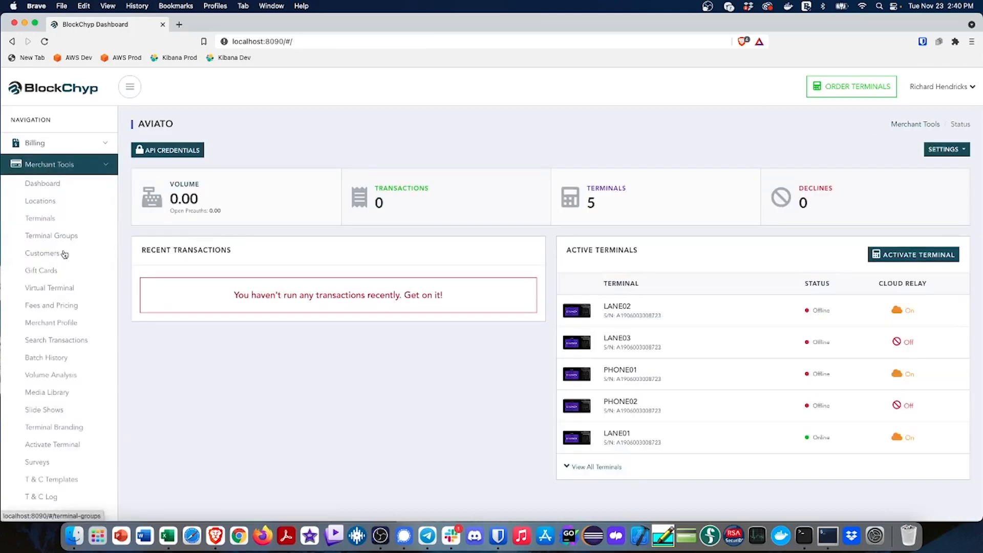
click(72, 429)
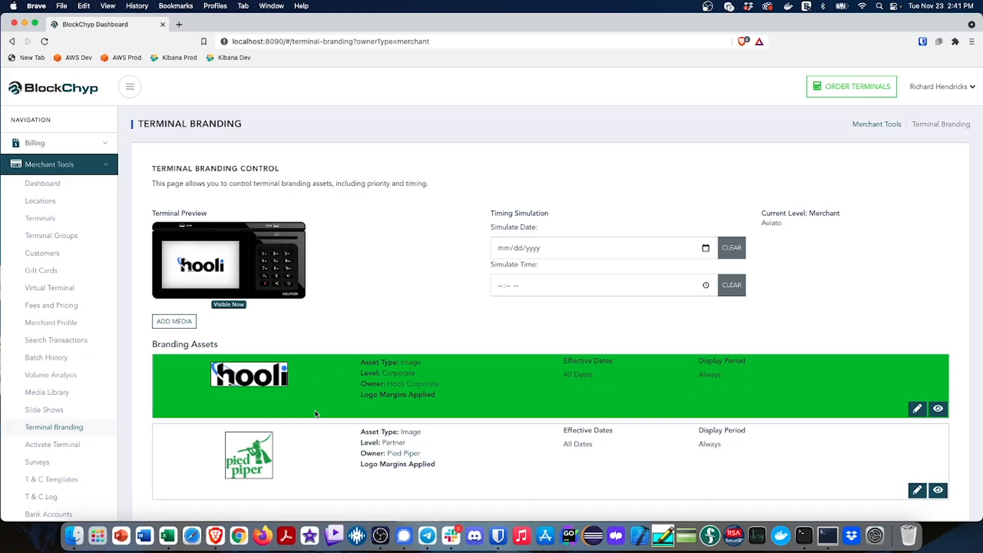
Add the Aviato logo from the media library to the merchant-level terminal branding and publish it
click(173, 321)
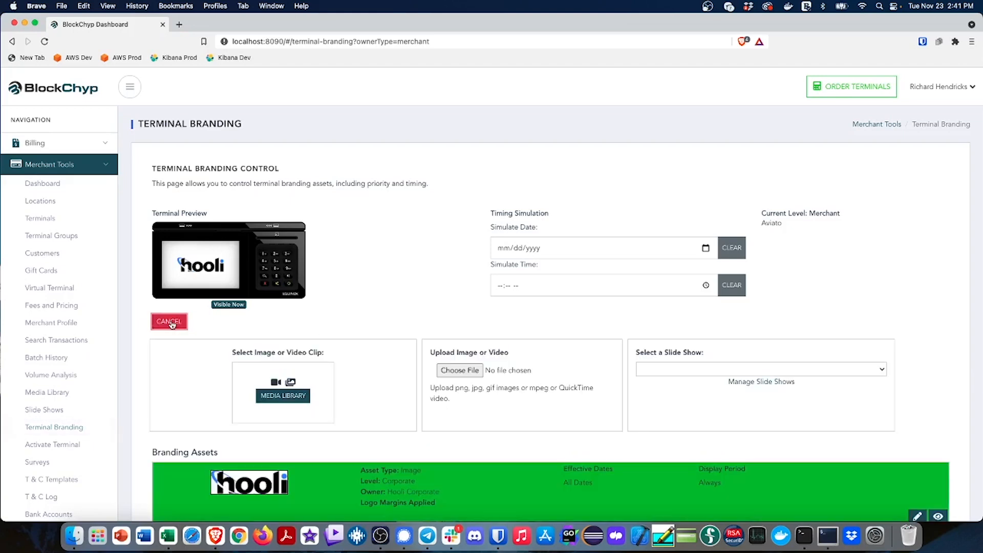
click(288, 399)
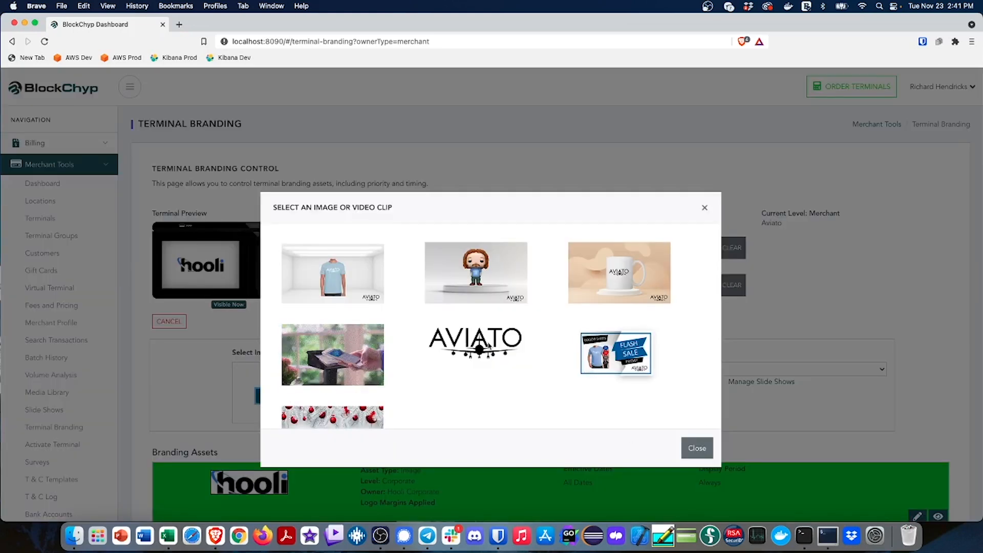
click(488, 346)
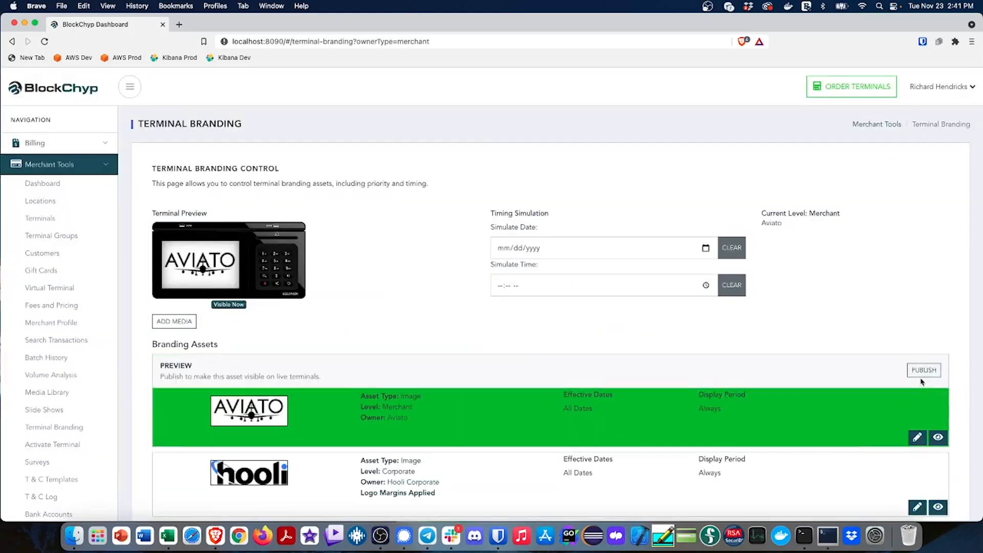
click(932, 371)
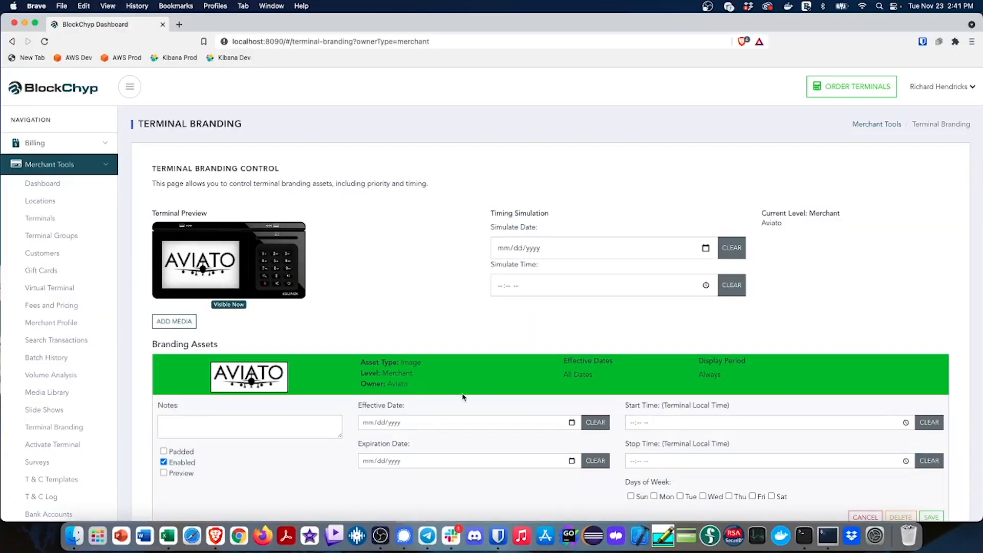
Turn on the Padded option for the Aviato logo branding asset and save it
click(163, 451)
scroll(321, 470, down, 3)
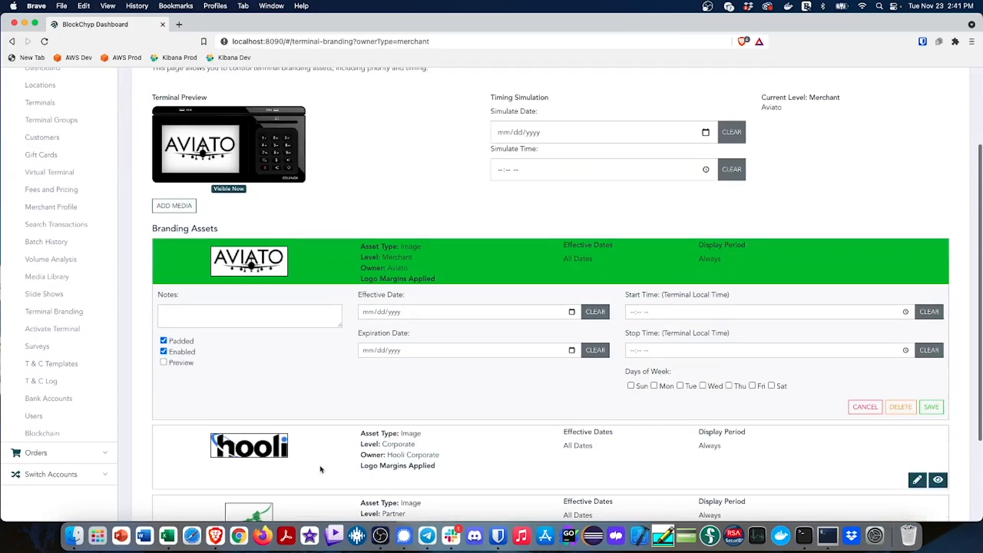
click(931, 407)
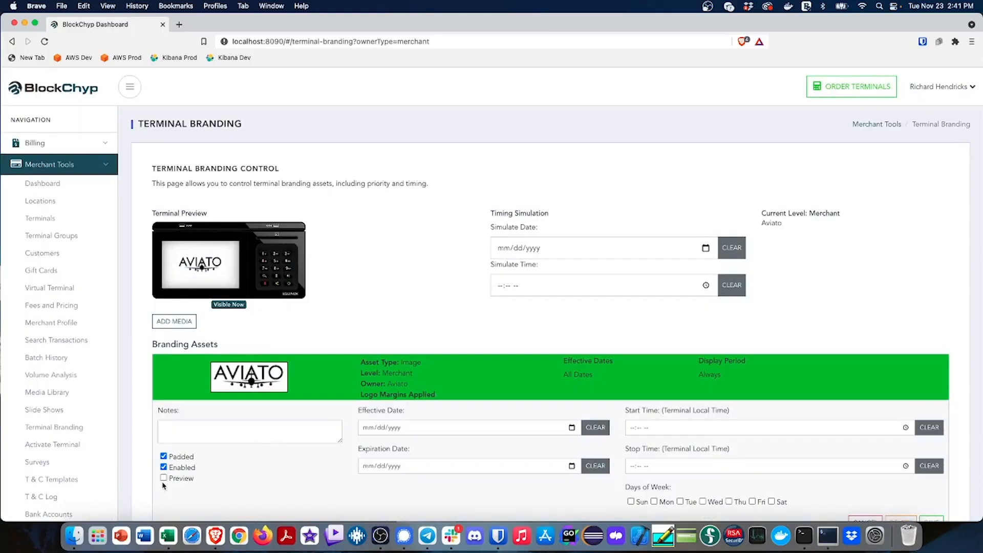
Disable the Aviato logo branding asset by turning off its Enabled option, and save the change
click(164, 467)
scroll(269, 471, down, 3)
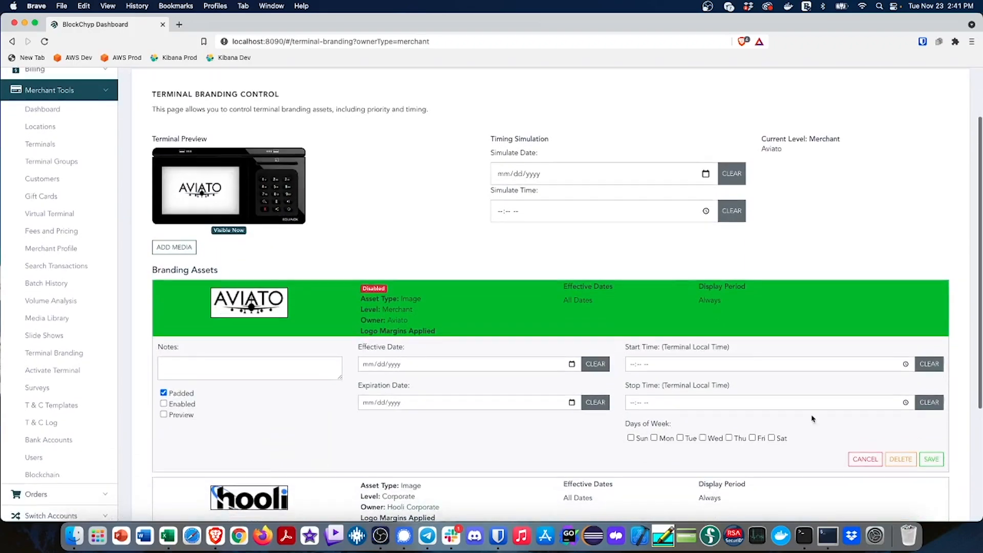
click(931, 459)
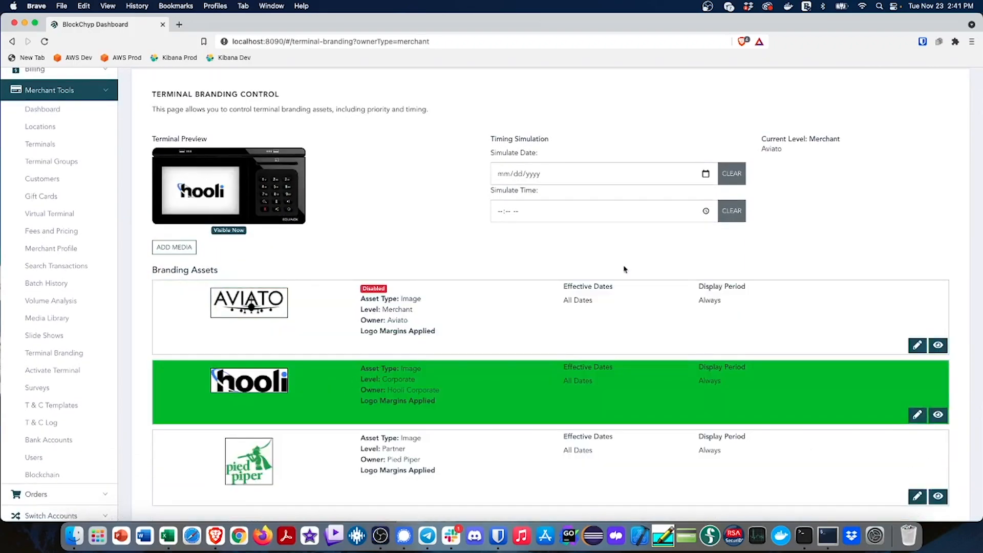
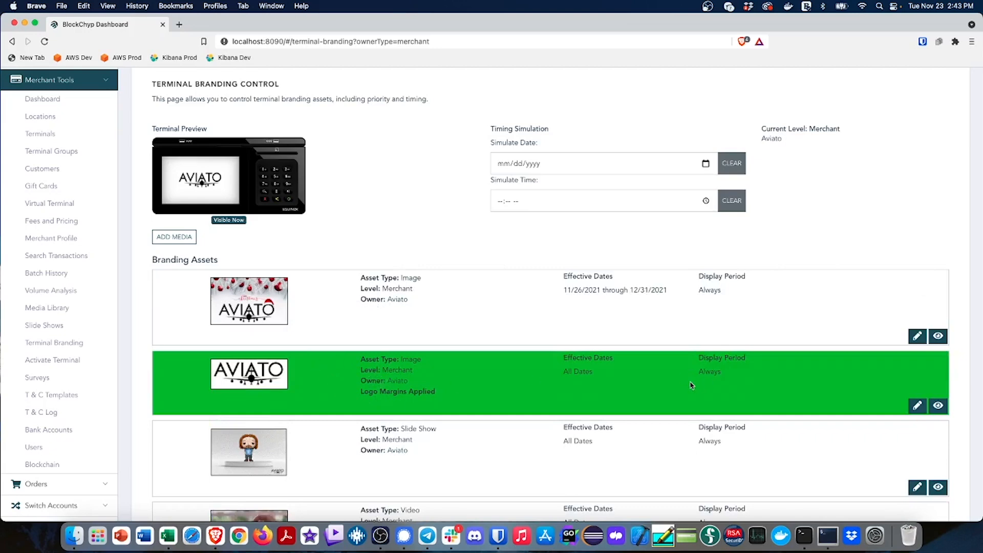
Simulate the date 11/26/2021 in the timing simulation to preview the terminal branding for that day
click(705, 163)
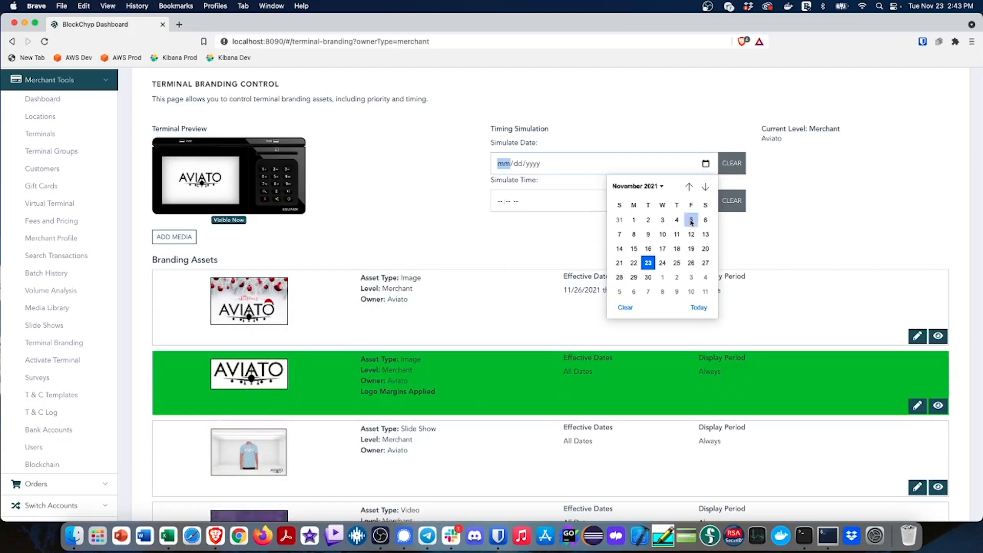
click(691, 263)
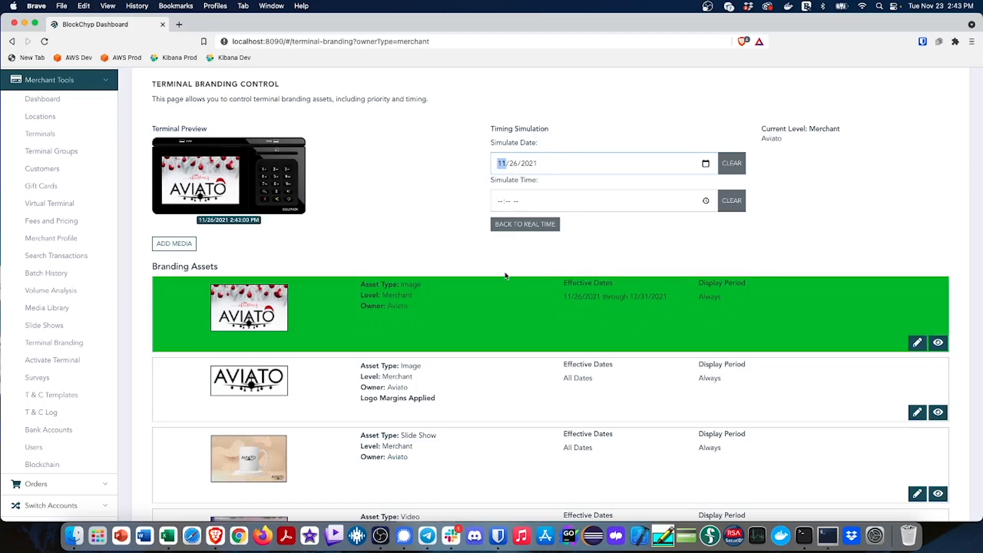
click(427, 258)
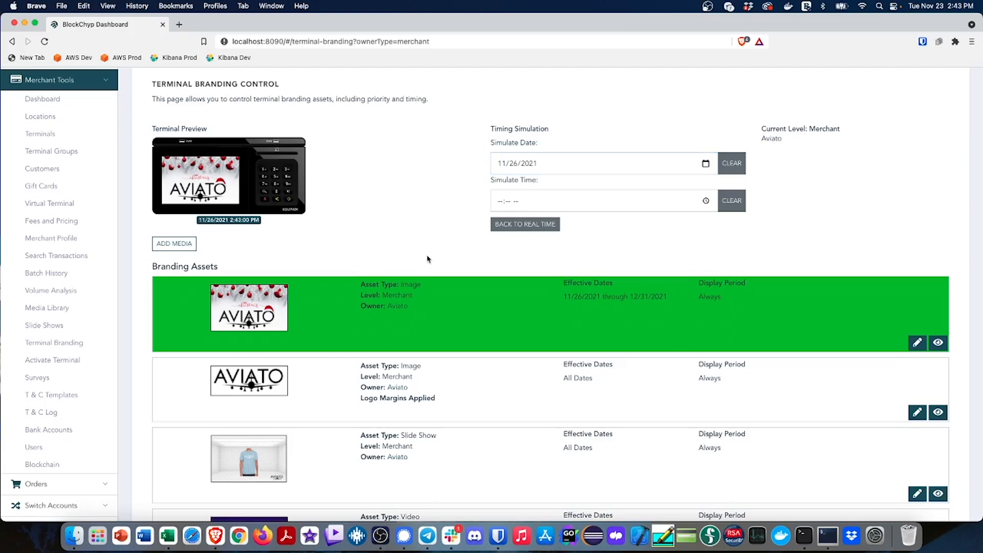
Add the Flash Sale image from the media library to the merchant-level branding assets
click(183, 244)
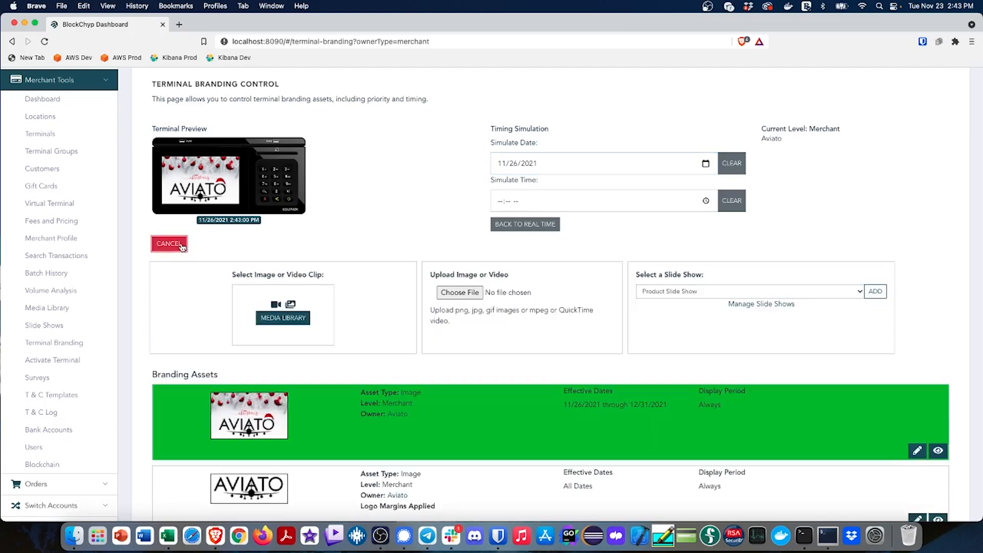
click(306, 317)
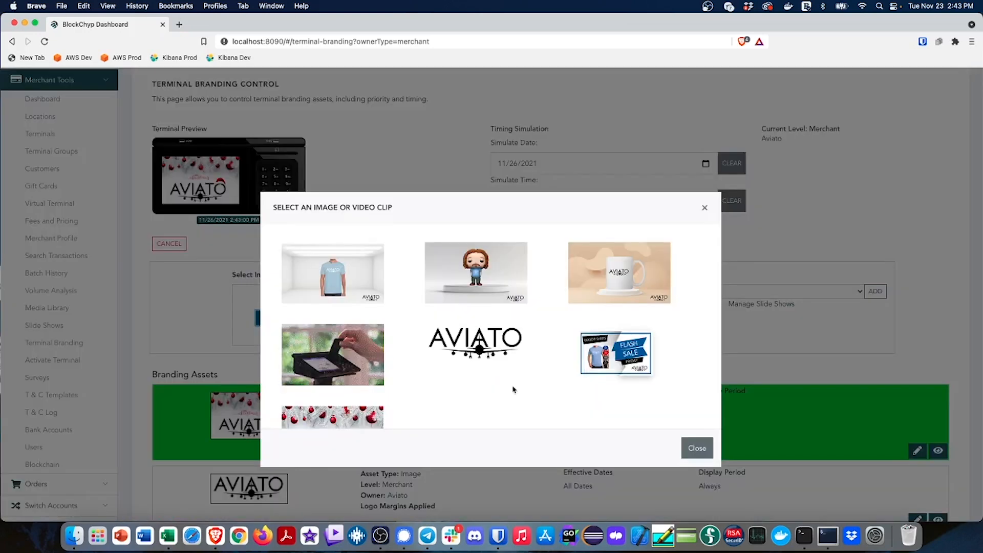
click(615, 352)
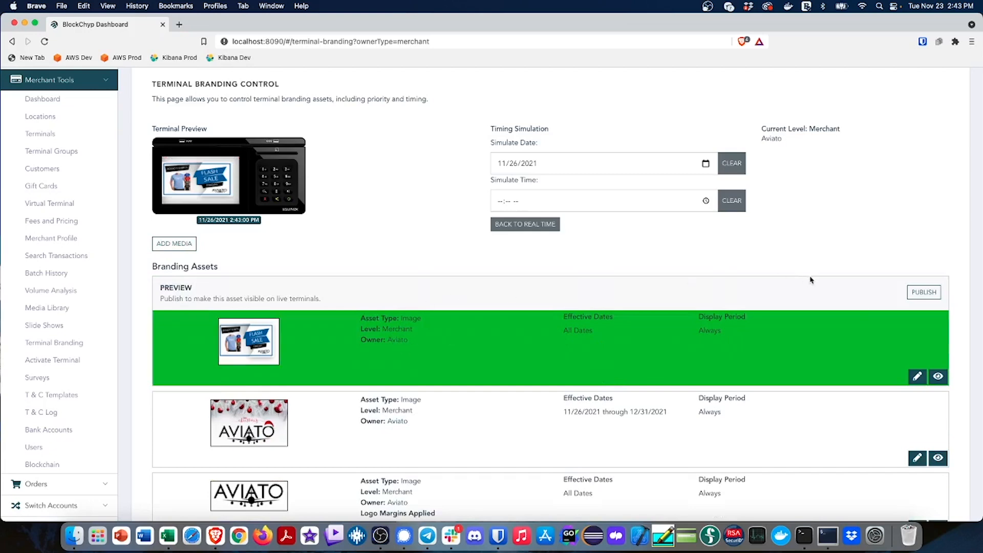
Schedule the Flash Sale asset for Friday, Saturday and Sunday with a start time of 02:30 PM
click(917, 376)
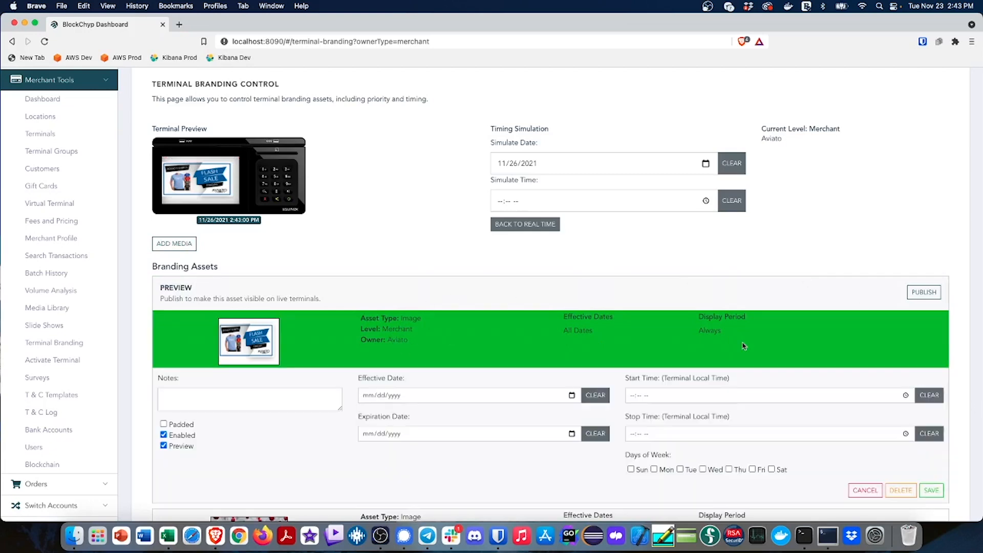
click(752, 469)
click(771, 469)
click(905, 394)
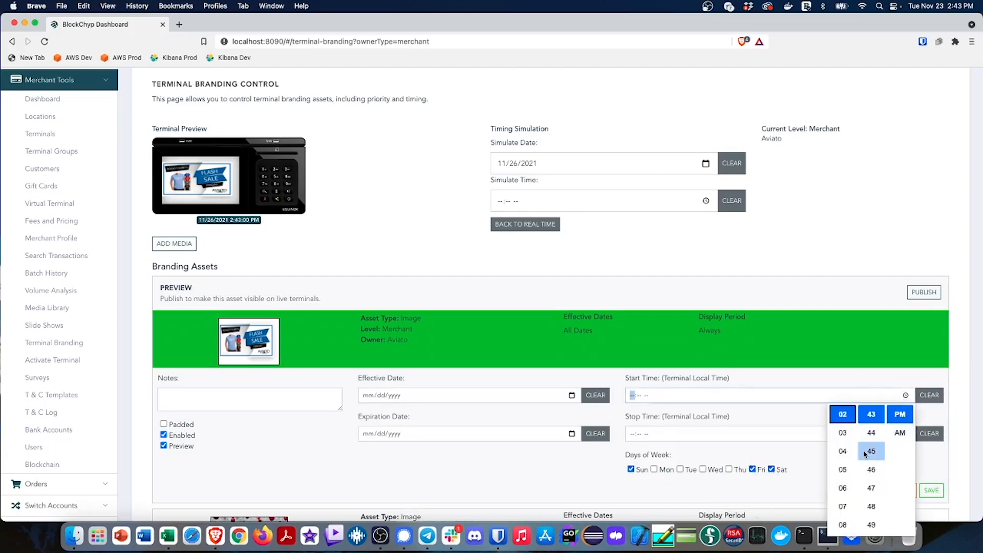
click(843, 451)
scroll(865, 458, up, 3)
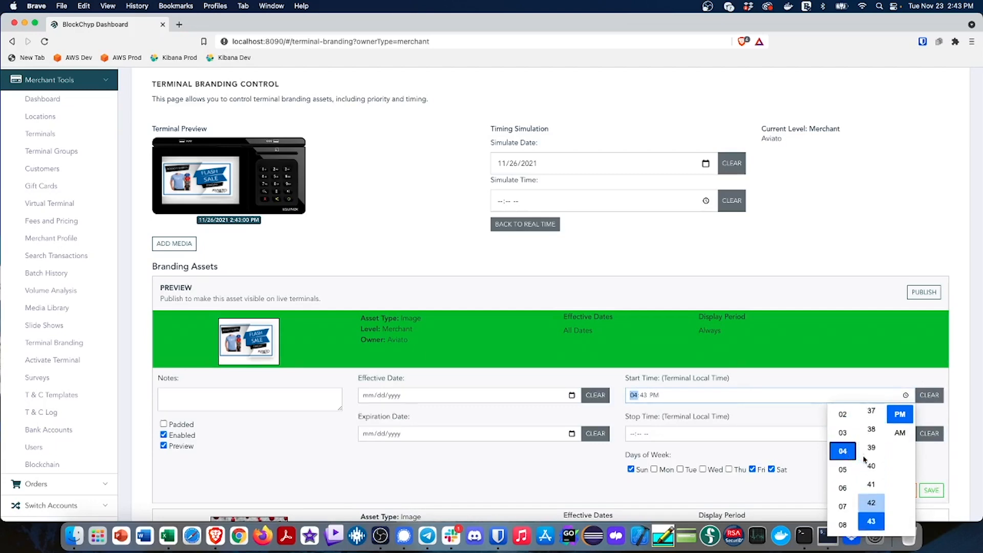
scroll(864, 459, up, 3)
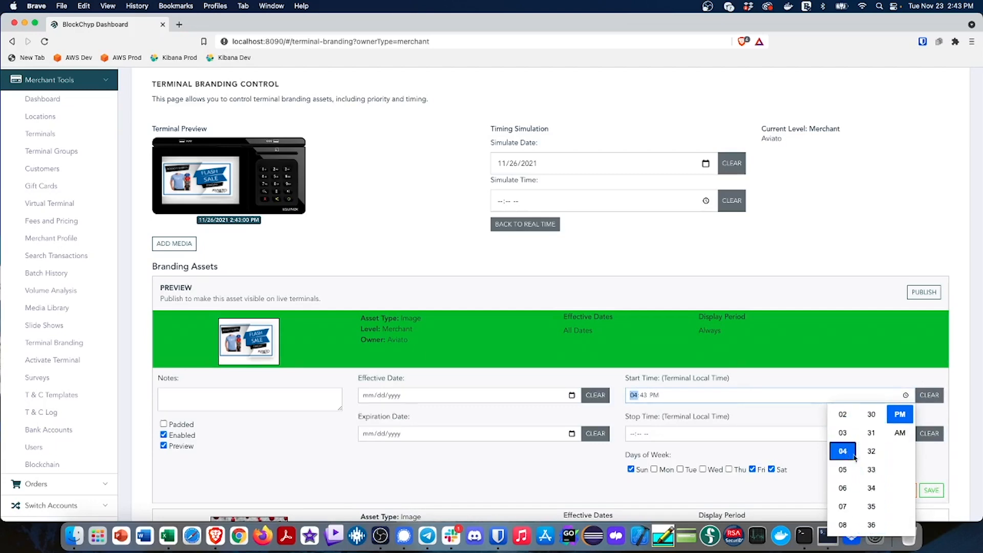
click(843, 414)
click(871, 415)
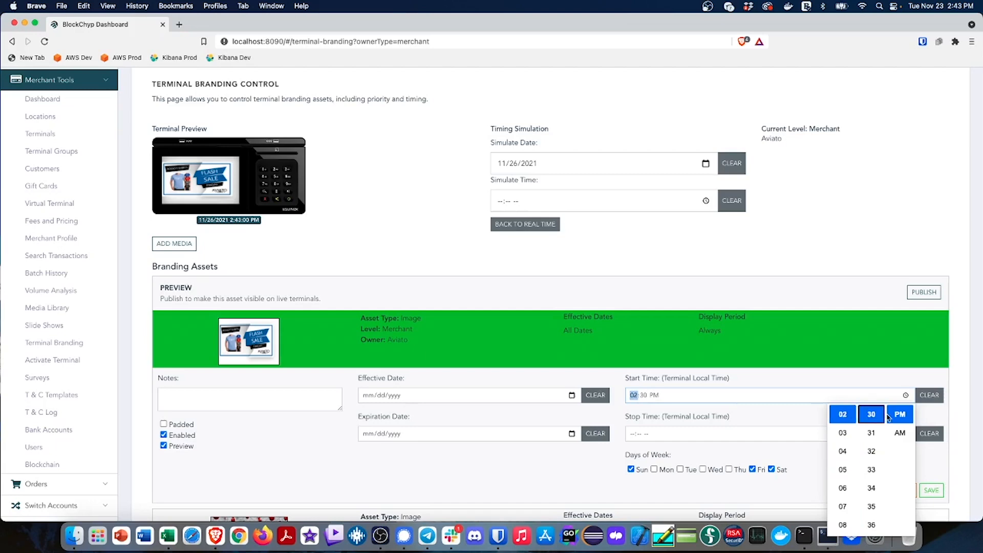
click(803, 418)
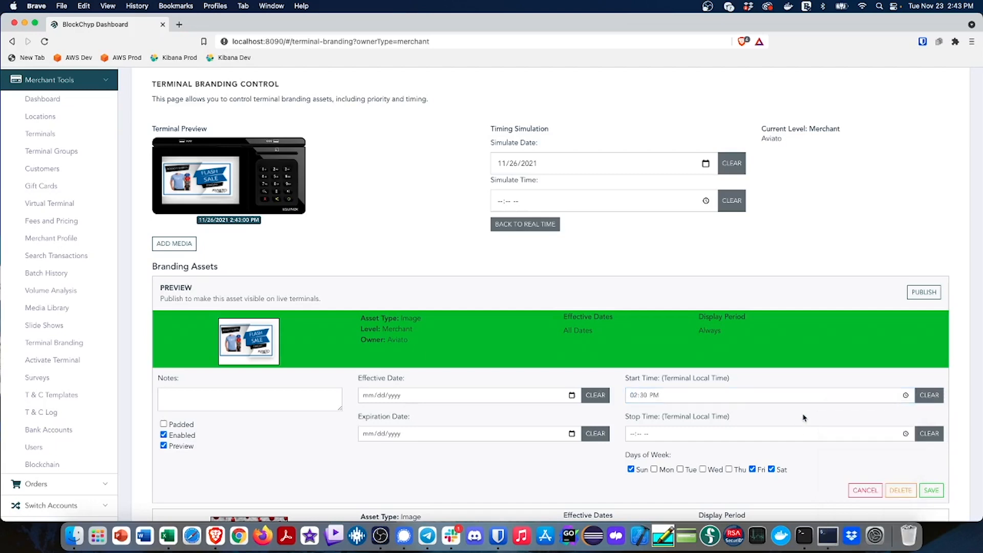
Set the Flash Sale asset's stop time to 05:30 PM, save its settings and publish it
click(906, 433)
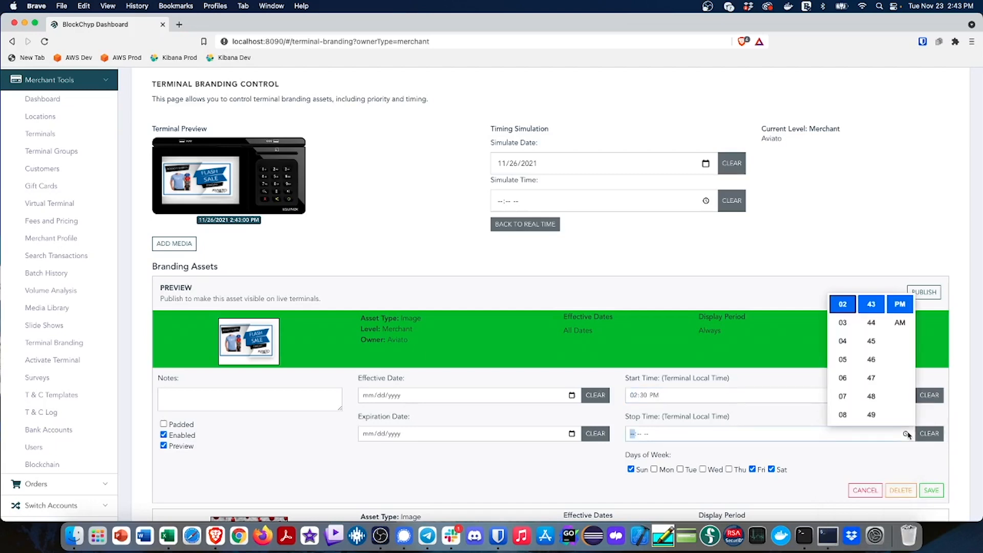
click(843, 360)
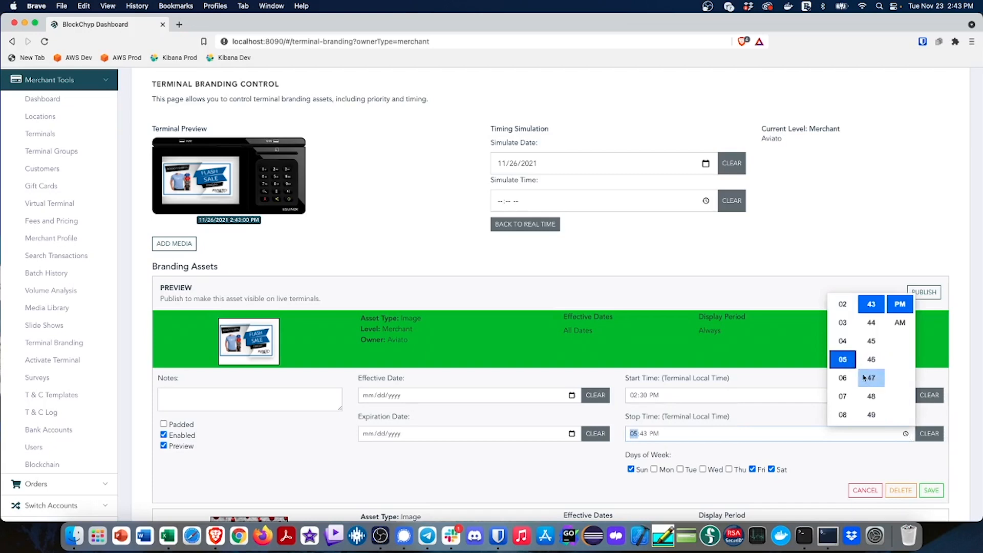
scroll(868, 378, up, 3)
scroll(864, 377, up, 5)
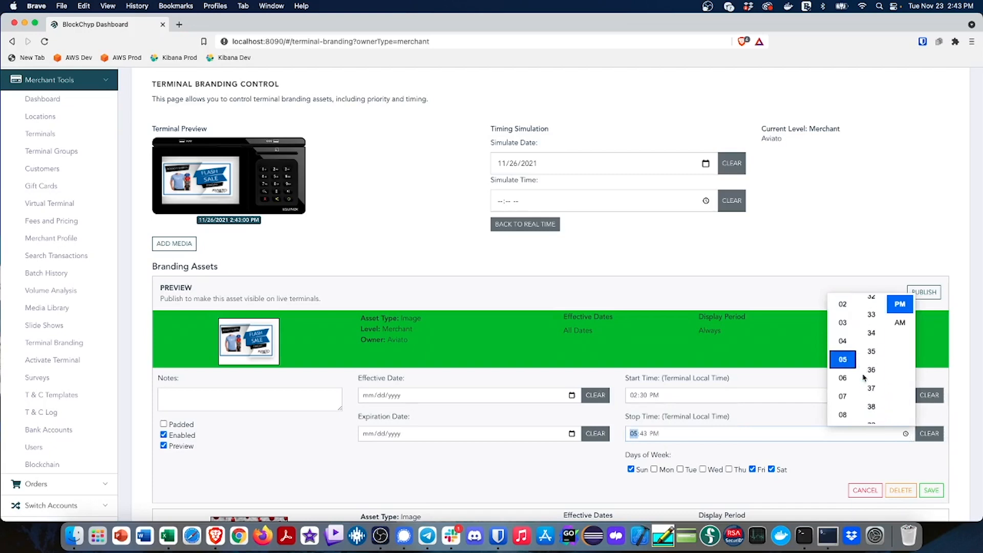
scroll(868, 369, up, 1)
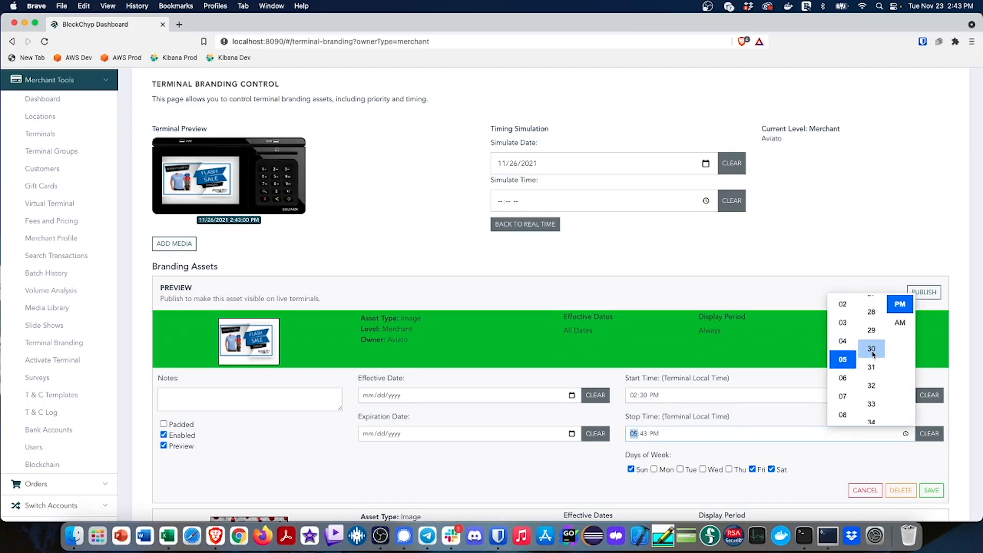
click(871, 359)
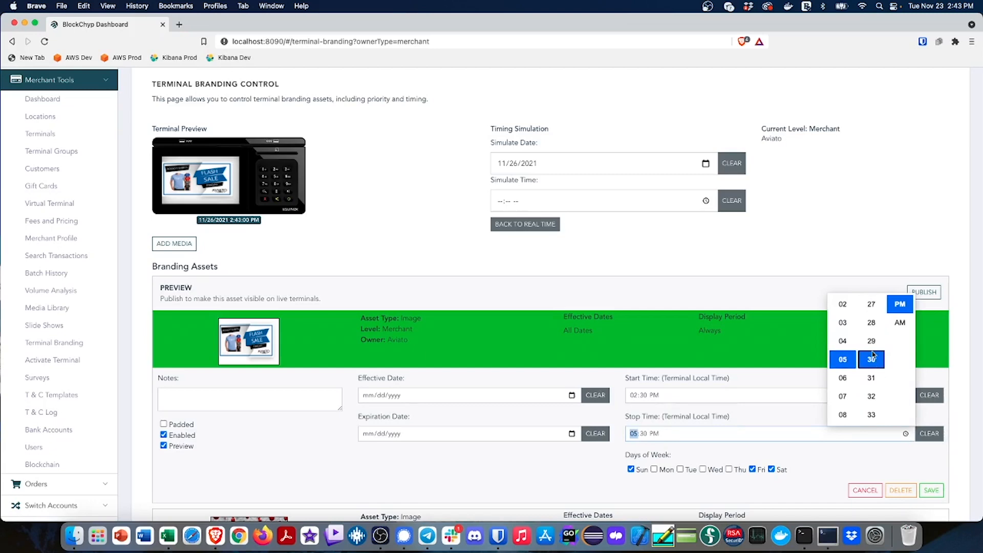
click(780, 393)
click(931, 492)
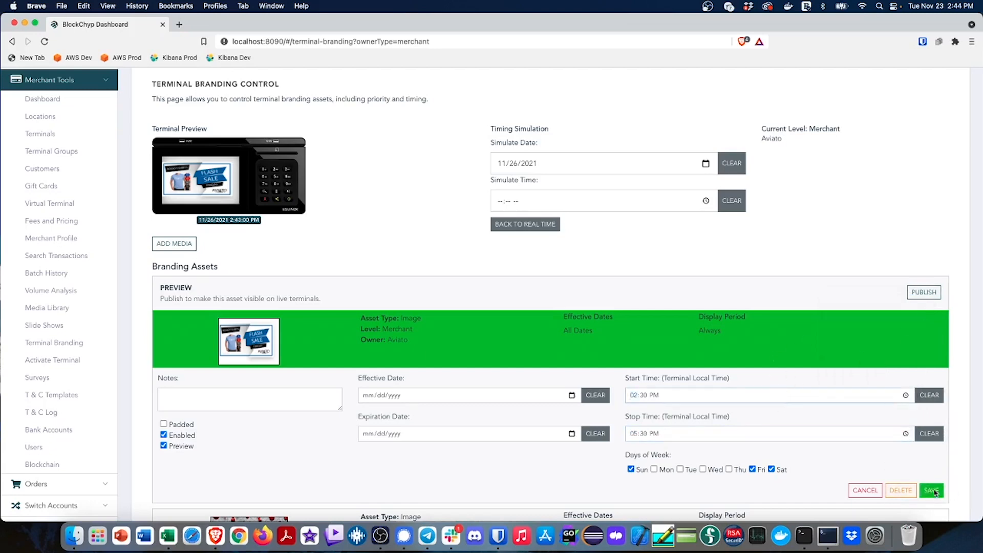
click(924, 293)
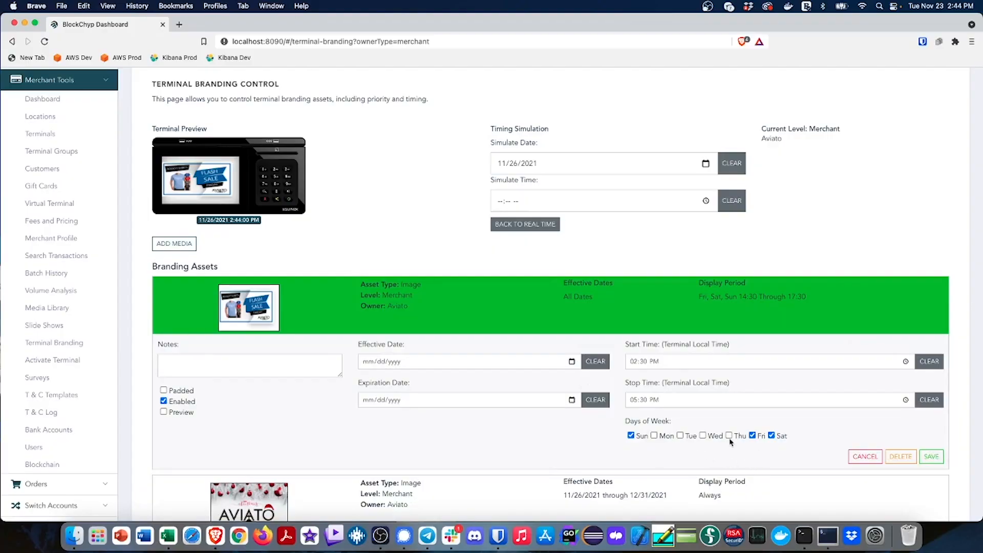
Add Tuesday to the Flash Sale asset's display days, save it, and return the timing simulation to real time
click(681, 436)
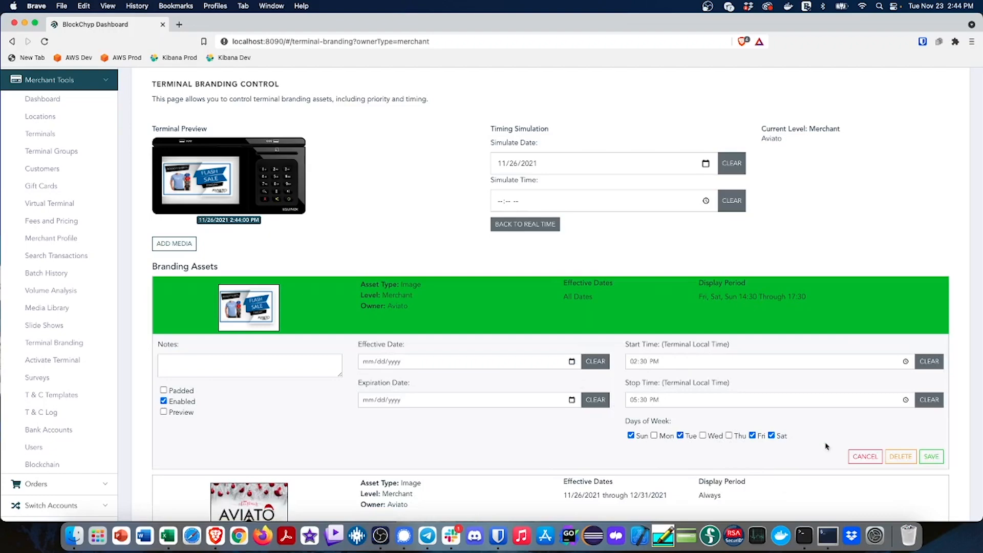
click(932, 456)
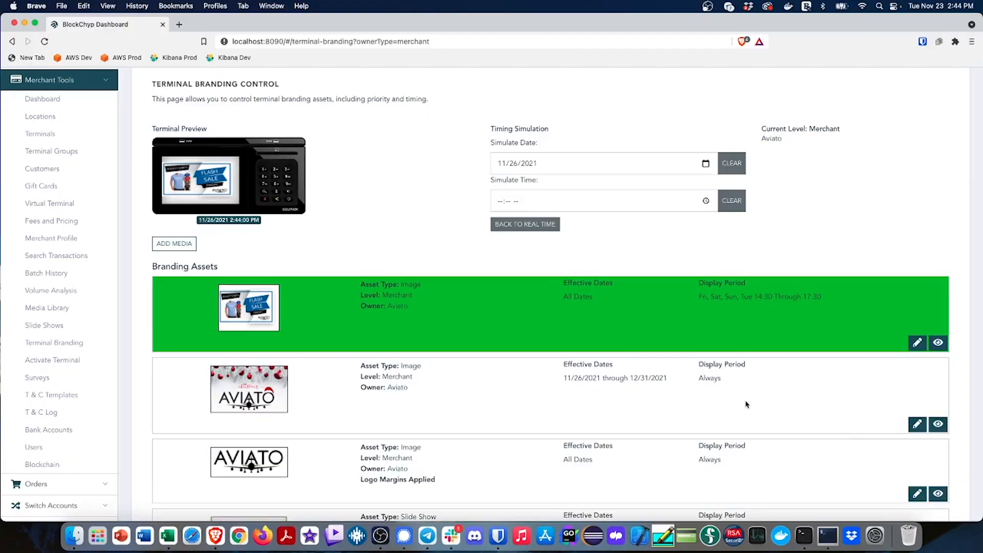
click(539, 227)
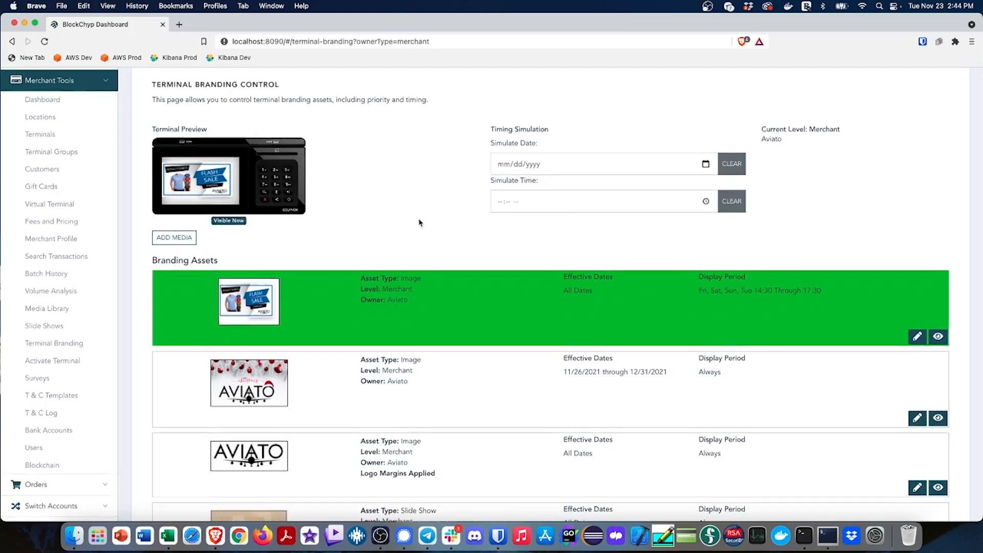
Review the terminal preview and the priority order of the branding assets, from the merchant-level items down to the corporate and partner logos
scroll(418, 223, up, 2)
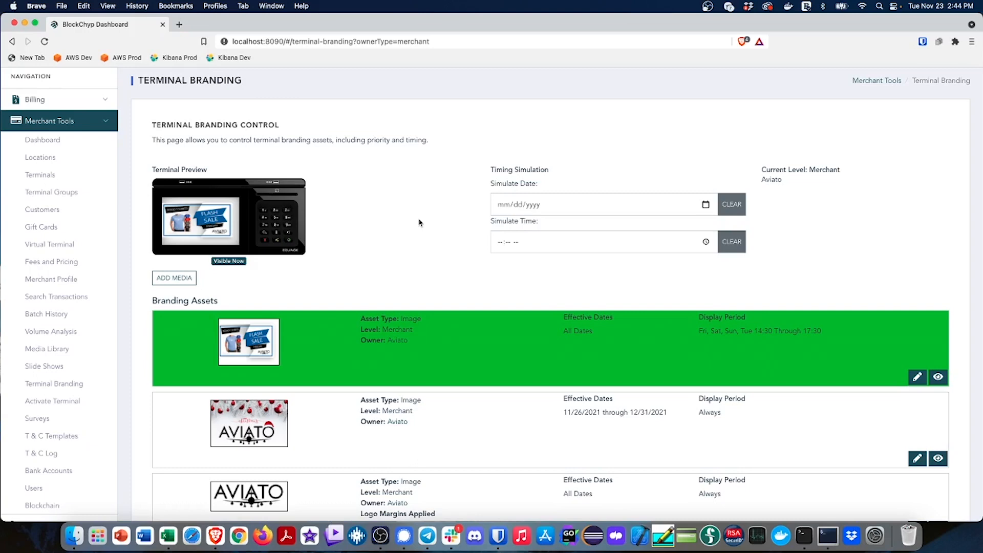
scroll(418, 222, down, 5)
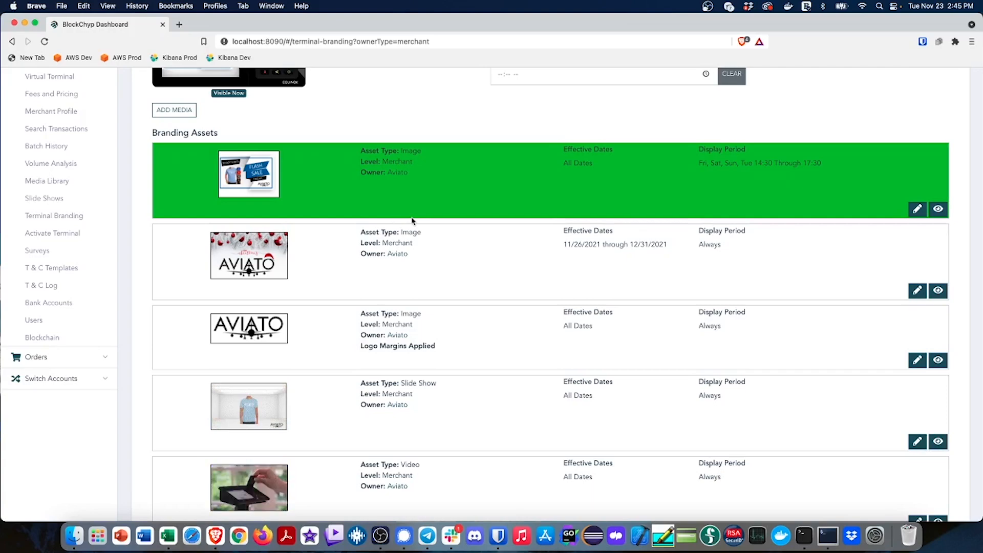
scroll(483, 215, up, 4)
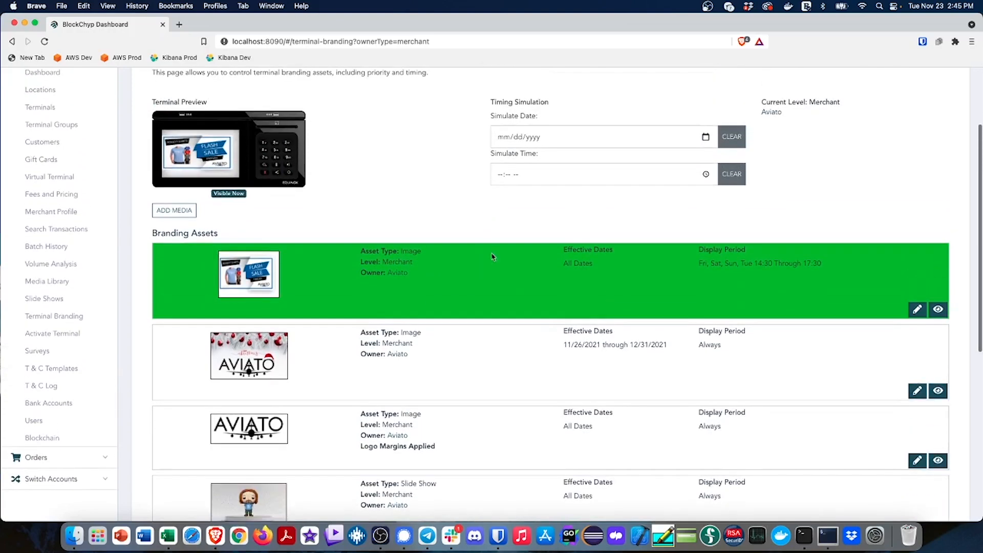
scroll(499, 318, down, 8)
scroll(502, 325, up, 7)
scroll(461, 256, down, 2)
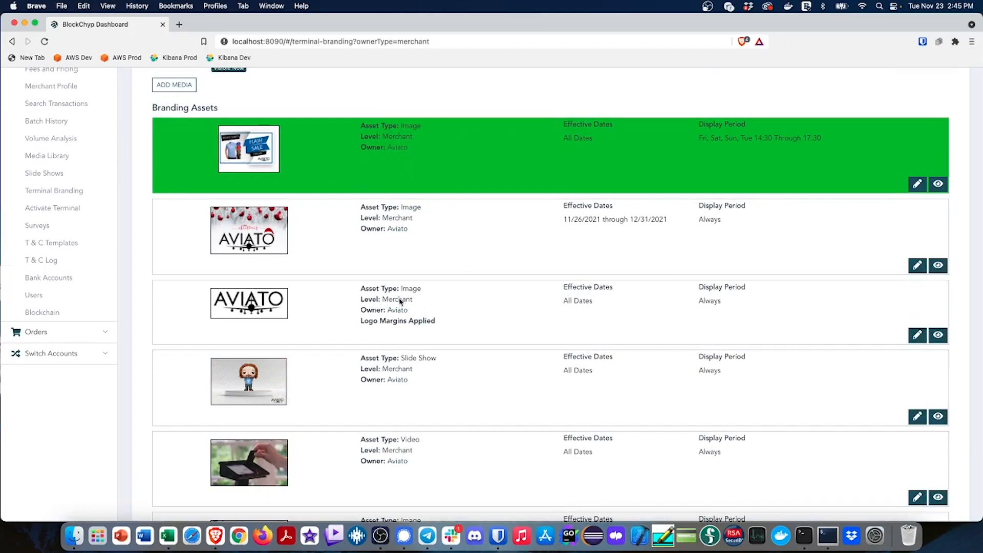
scroll(454, 297, down, 5)
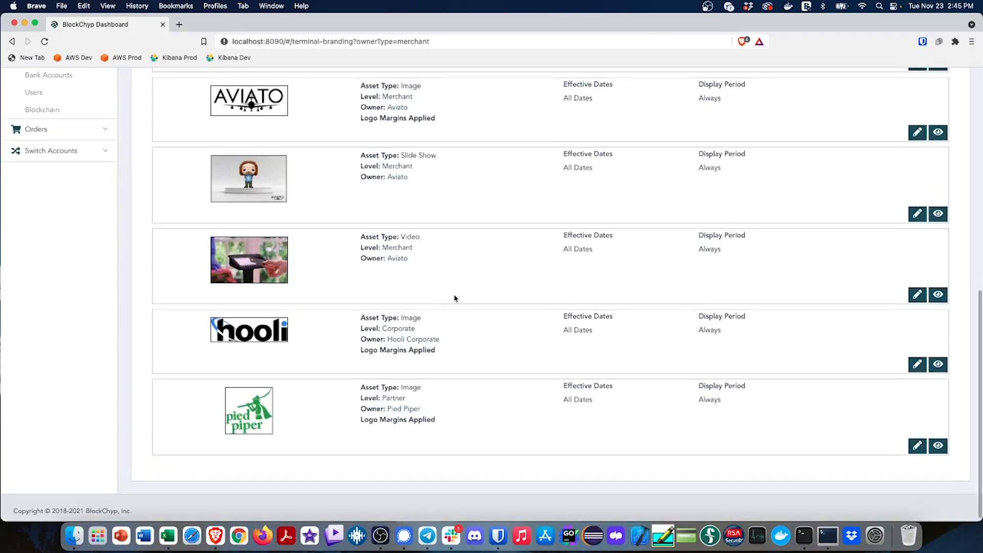
scroll(454, 299, up, 12)
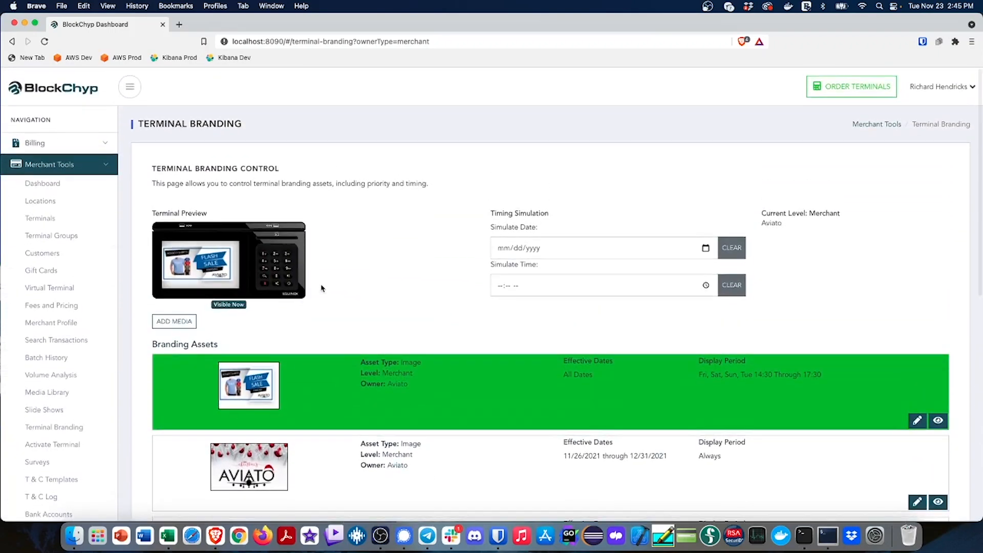
scroll(447, 344, down, 2)
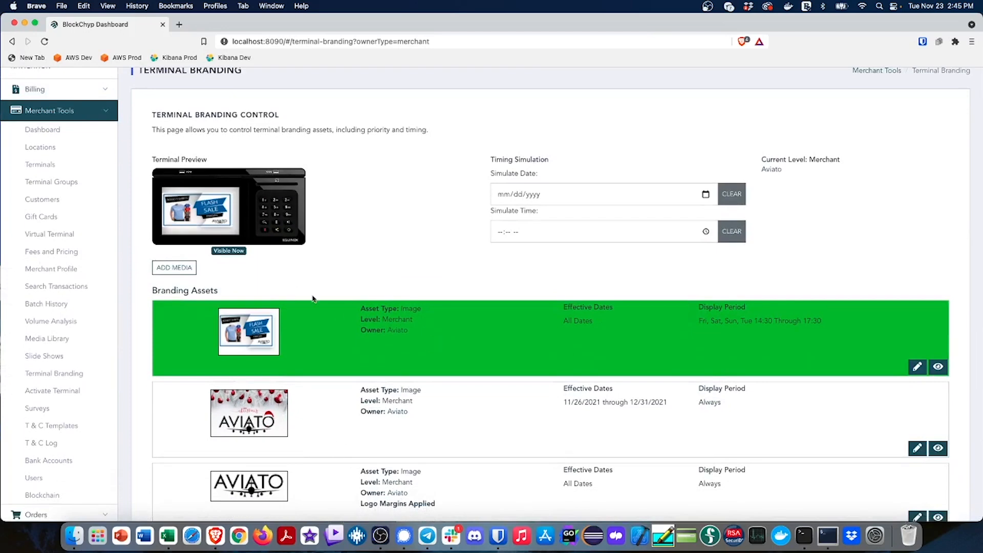
scroll(325, 418, down, 9)
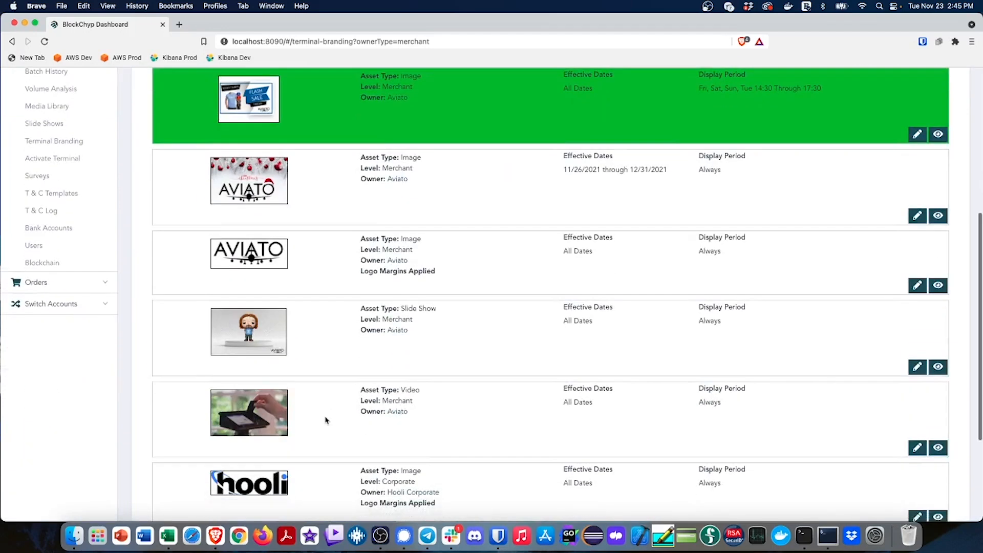
scroll(333, 418, up, 7)
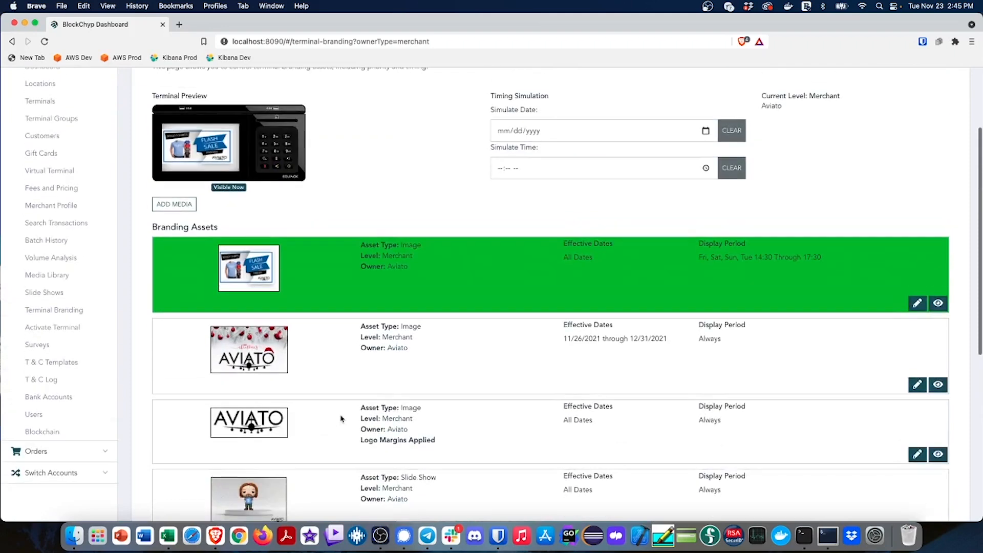
Preview the Aviato logo asset on the terminal as a manual override, and return the preview to real time
click(937, 455)
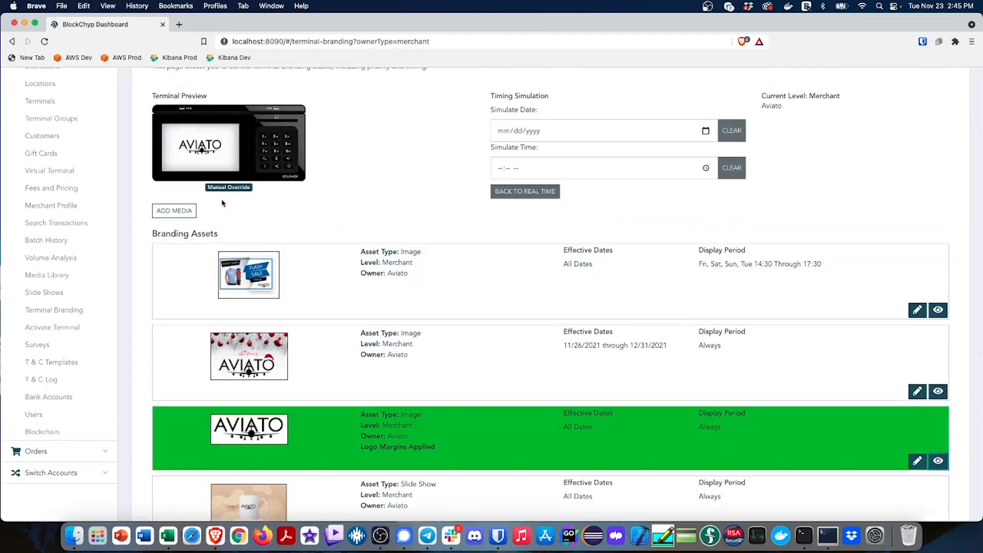
click(493, 192)
Open the settings of the Flash Sale branding asset for editing
scroll(401, 196, up, 2)
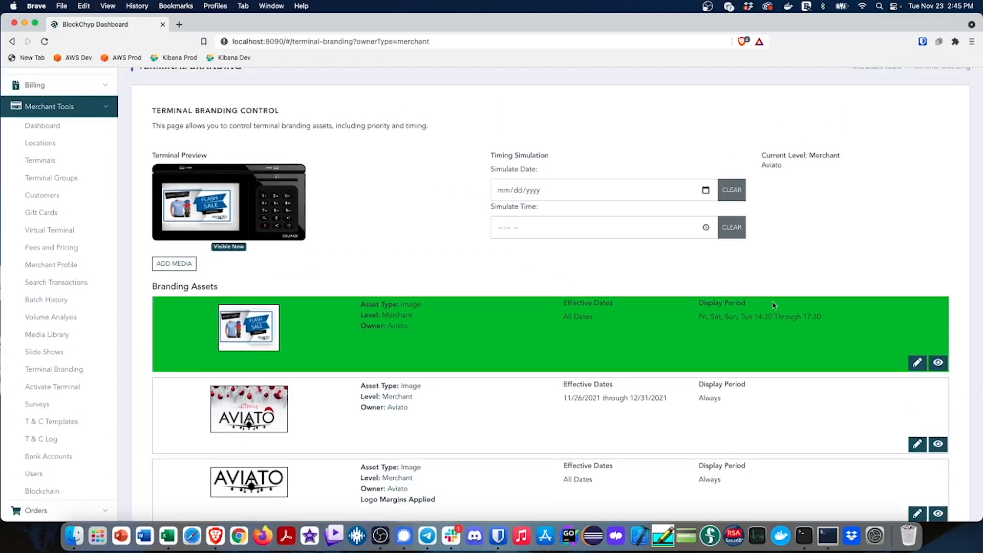
click(917, 362)
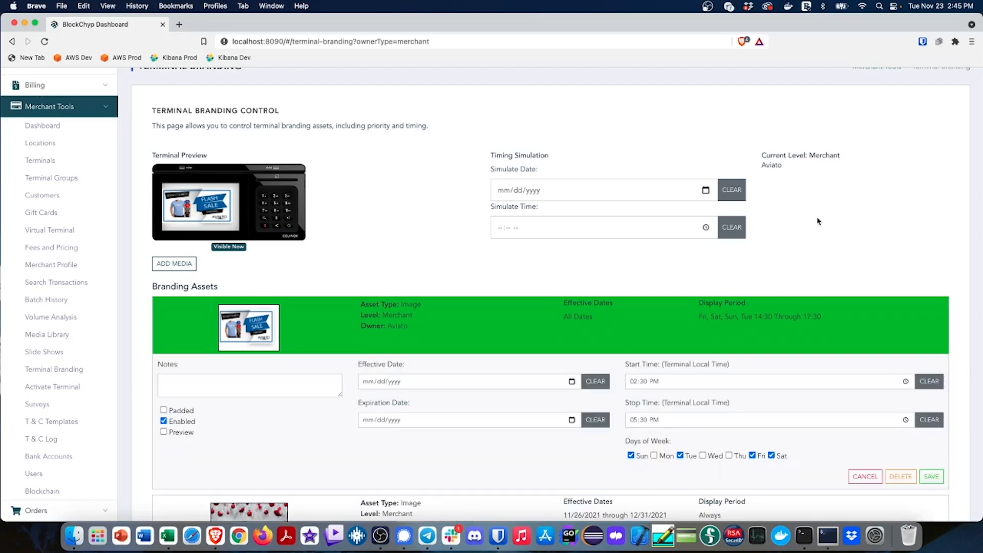